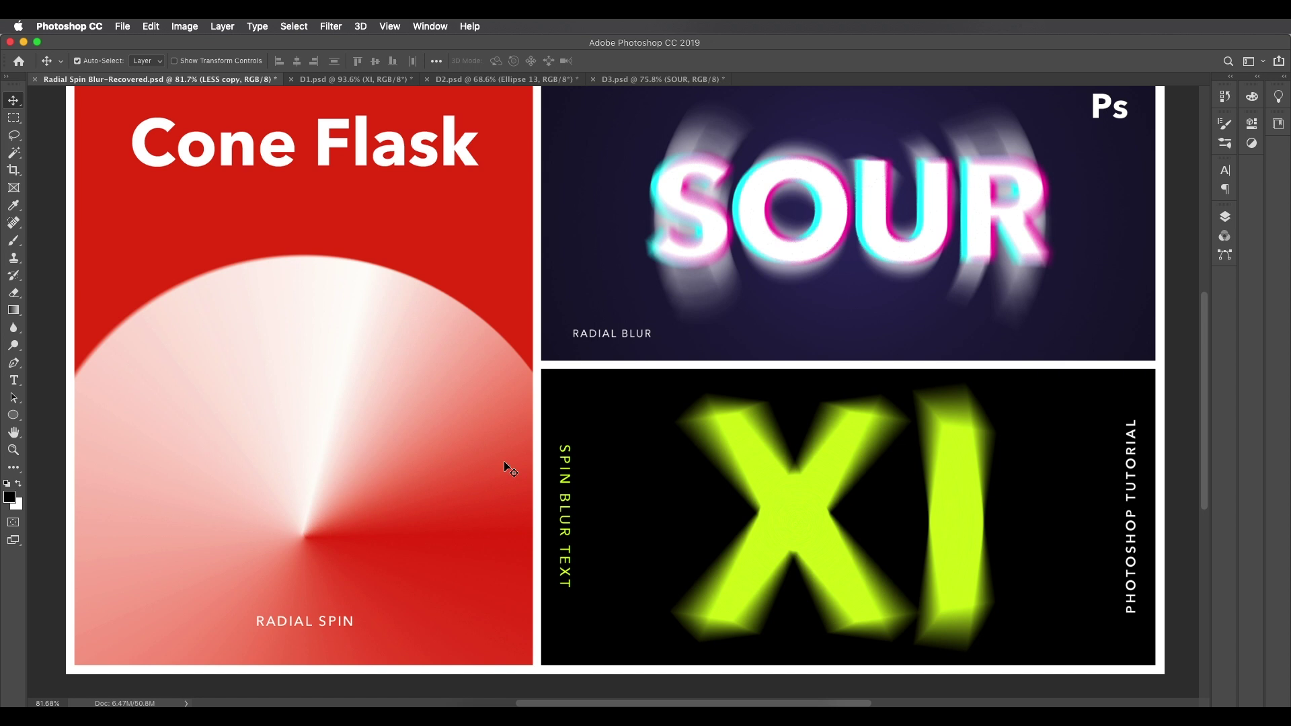
# - Check the document's pixel dimensions in Image Size, leaving them unchanged
pyautogui.hscroll(5, 504, 463)
pyautogui.scroll(3, 504, 462)
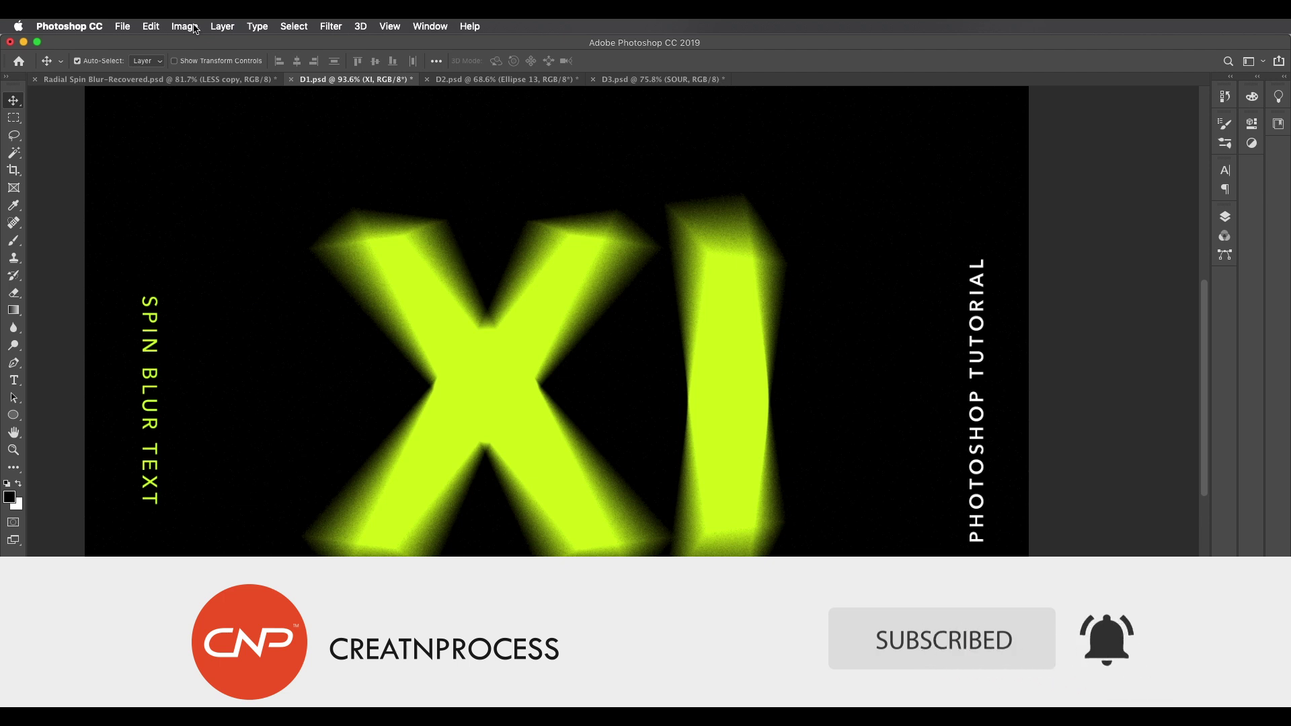
pyautogui.click(184, 27)
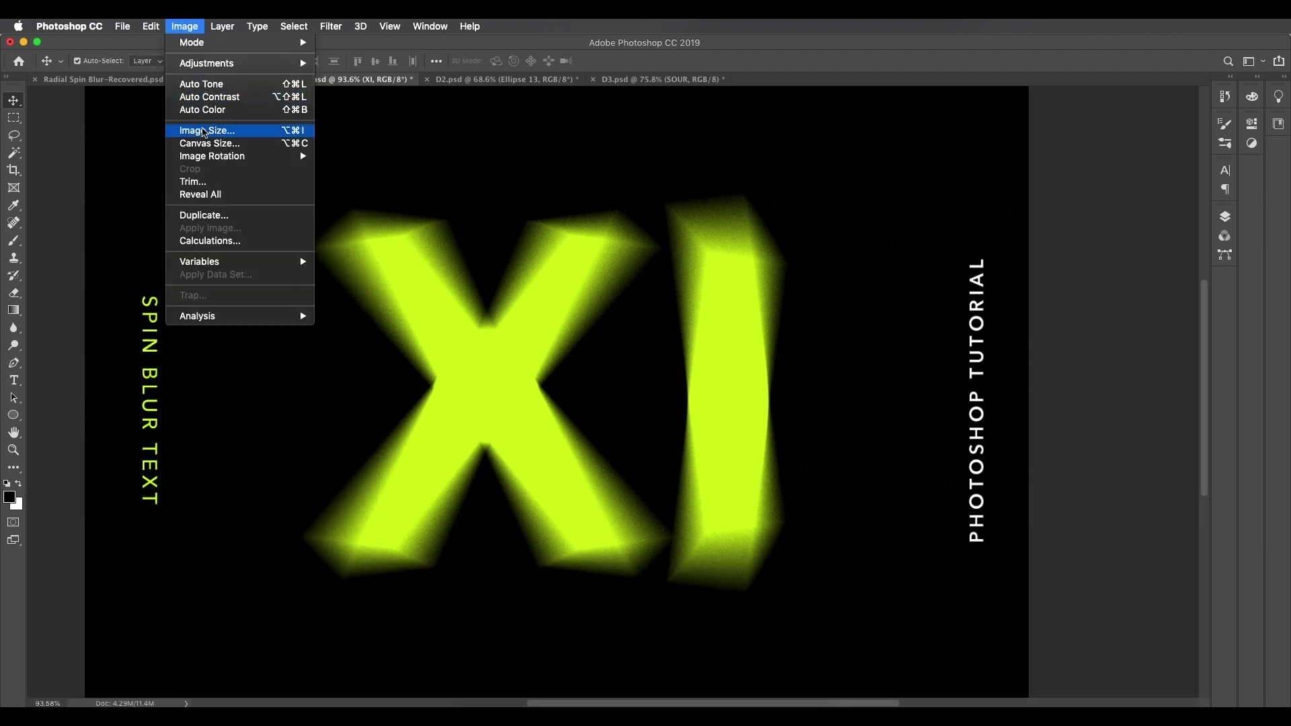
pyautogui.click(205, 132)
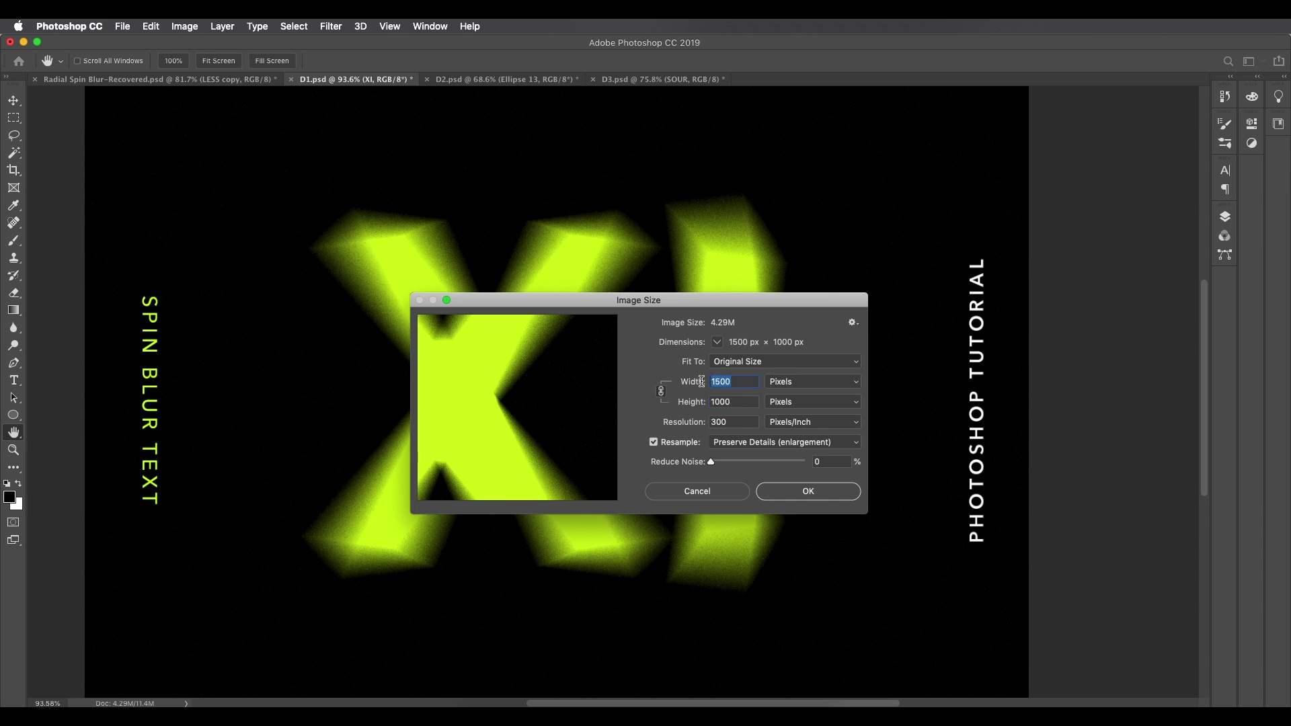
pyautogui.press('Escape')
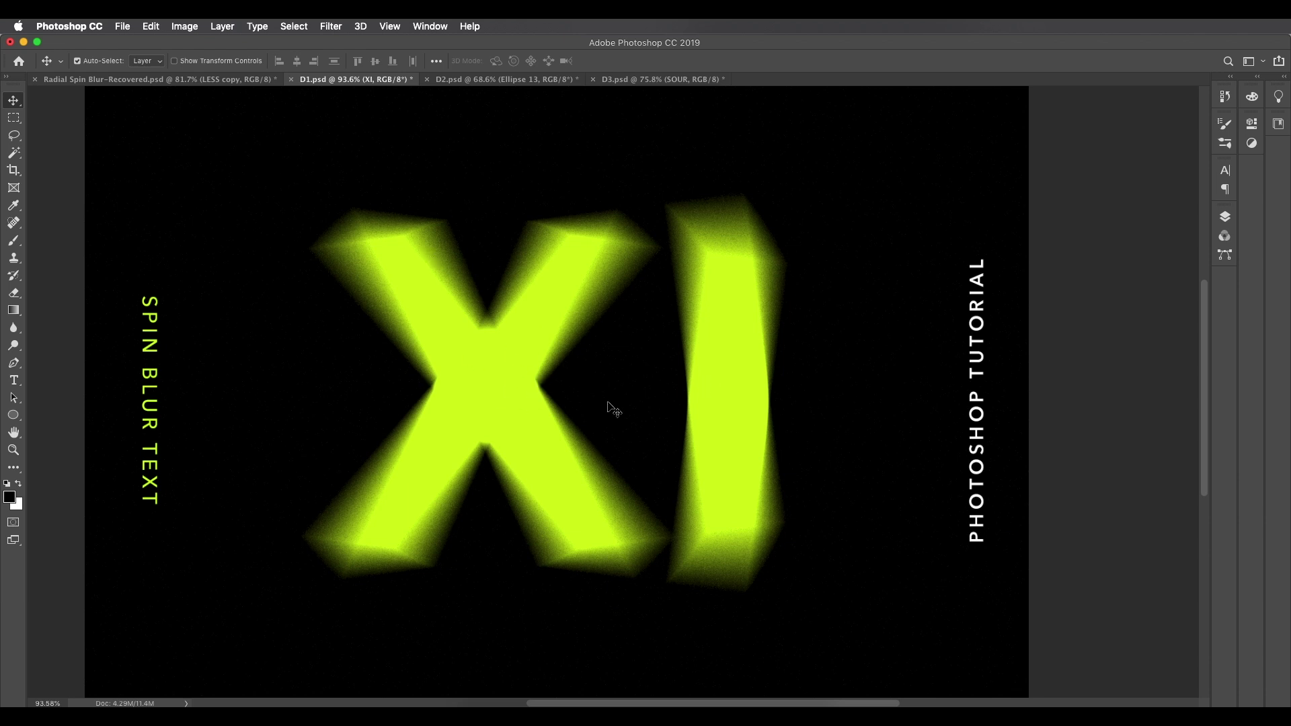
pyautogui.scroll(-3, 630, 349)
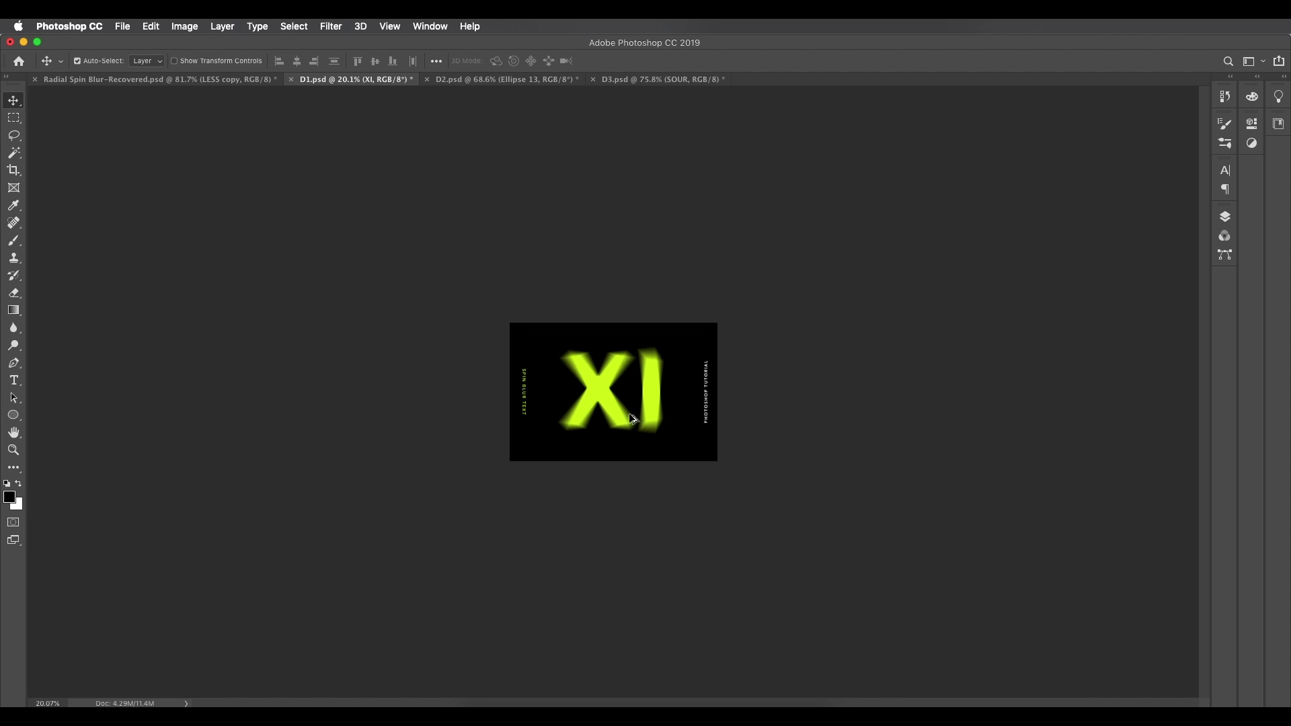
pyautogui.scroll(3, 634, 410)
# - Inspect the XI layer's Radial Blur smart filter, then delete the XI layer
pyautogui.click(1224, 216)
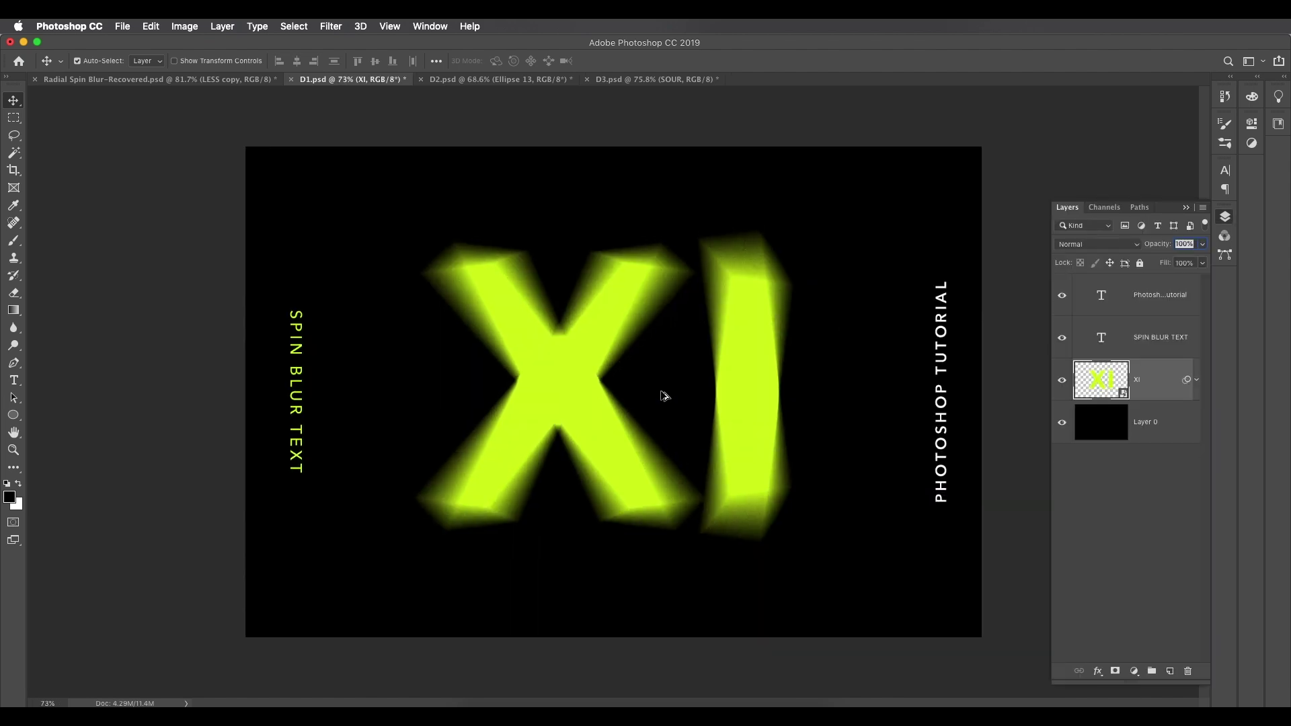
pyautogui.click(1197, 380)
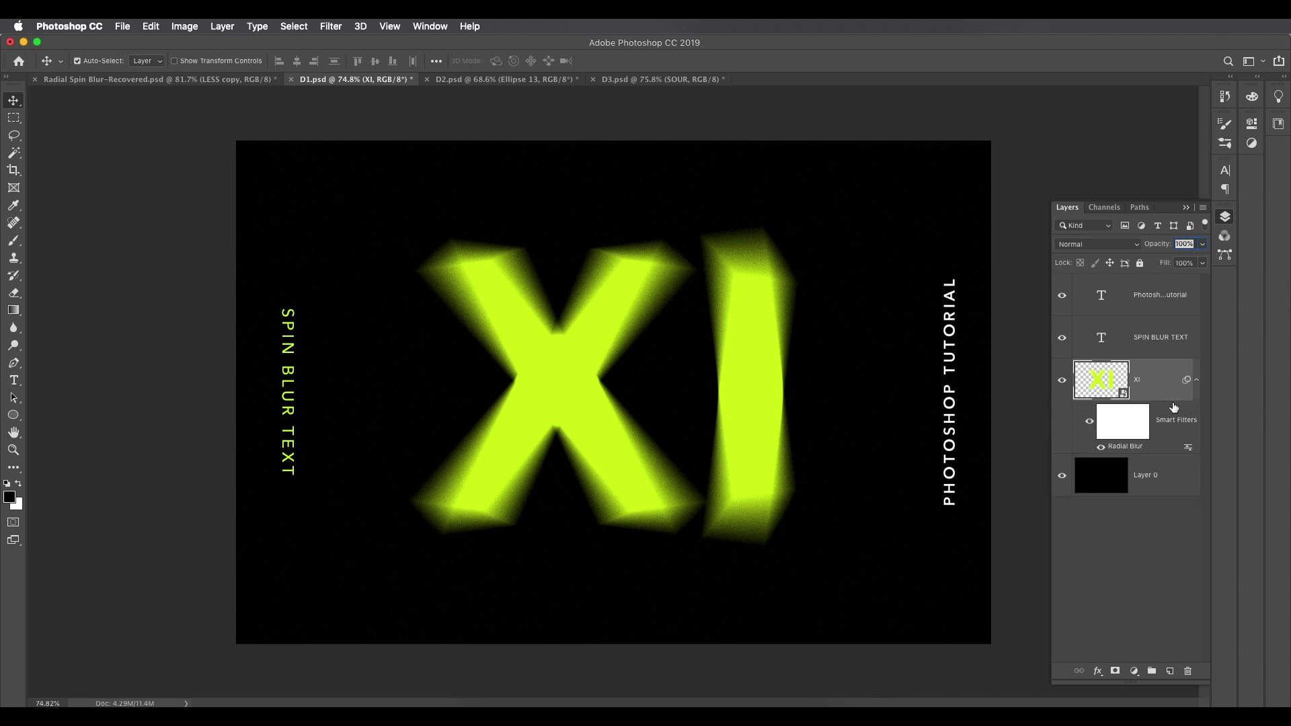
pyautogui.doubleClick(1130, 446)
pyautogui.click(1091, 246)
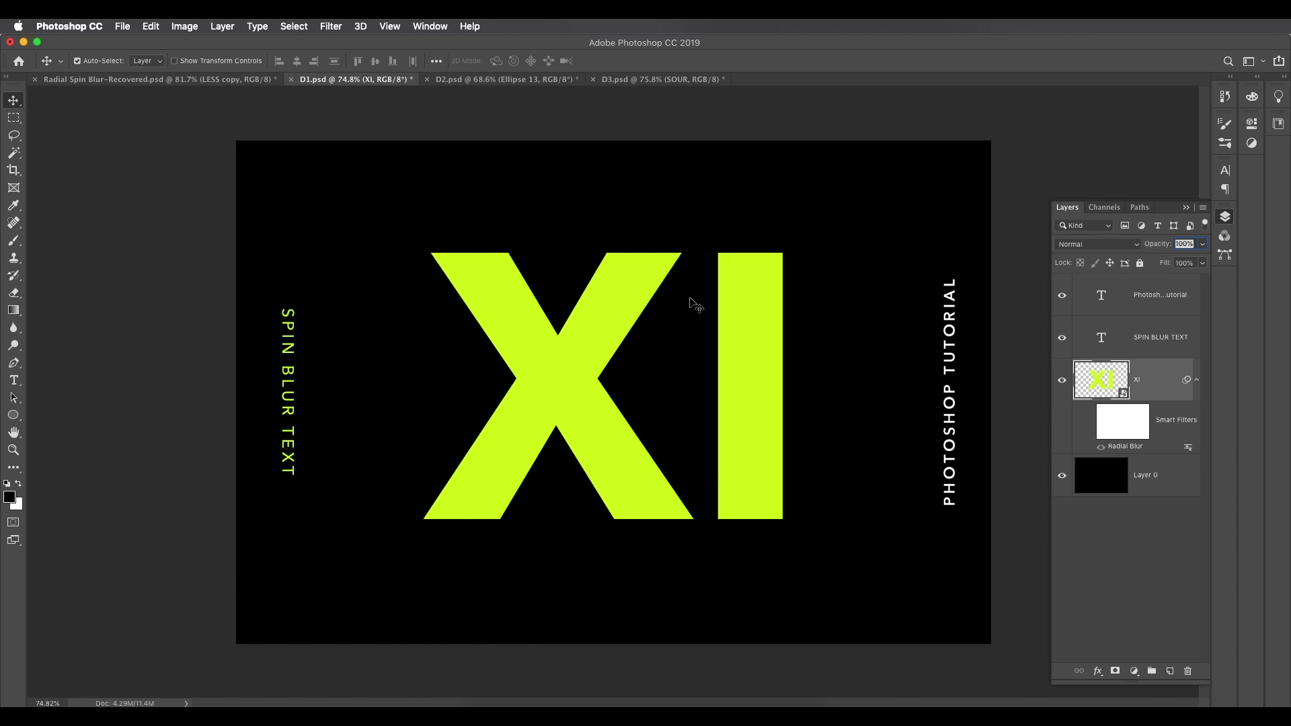
pyautogui.click(1089, 423)
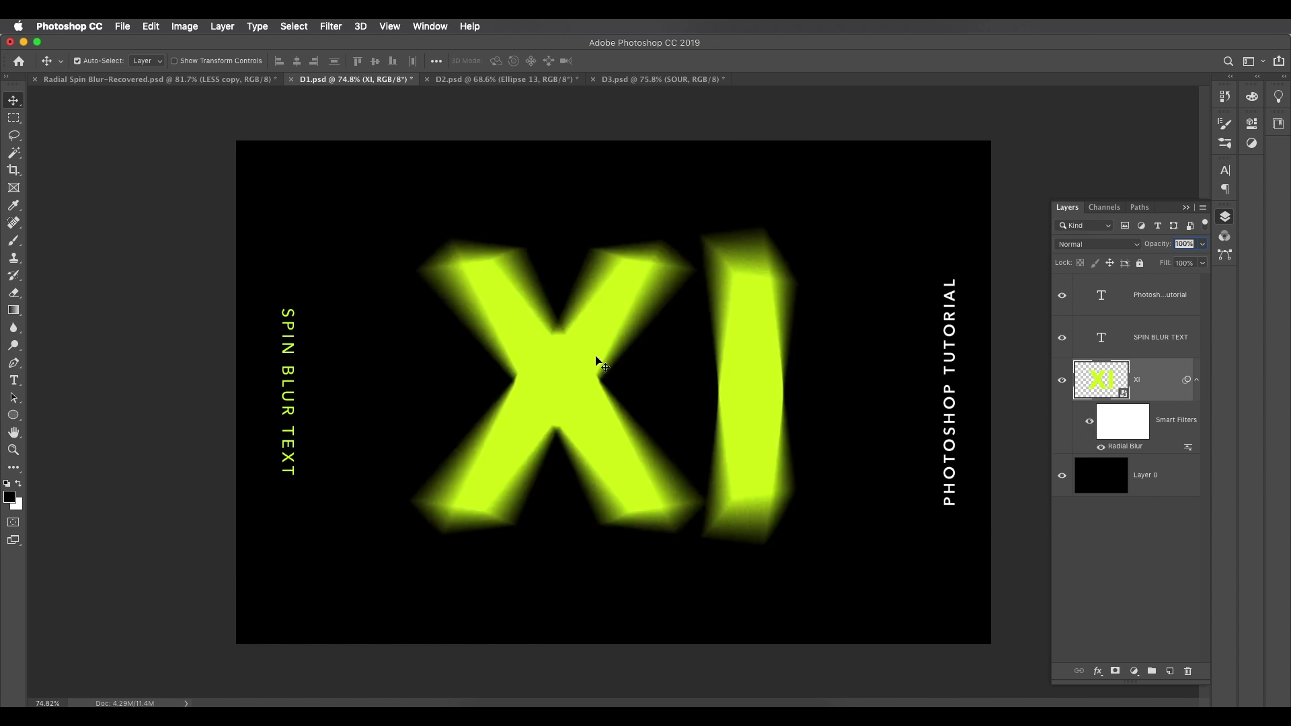
pyautogui.click(1196, 381)
pyautogui.press('BackSpace')
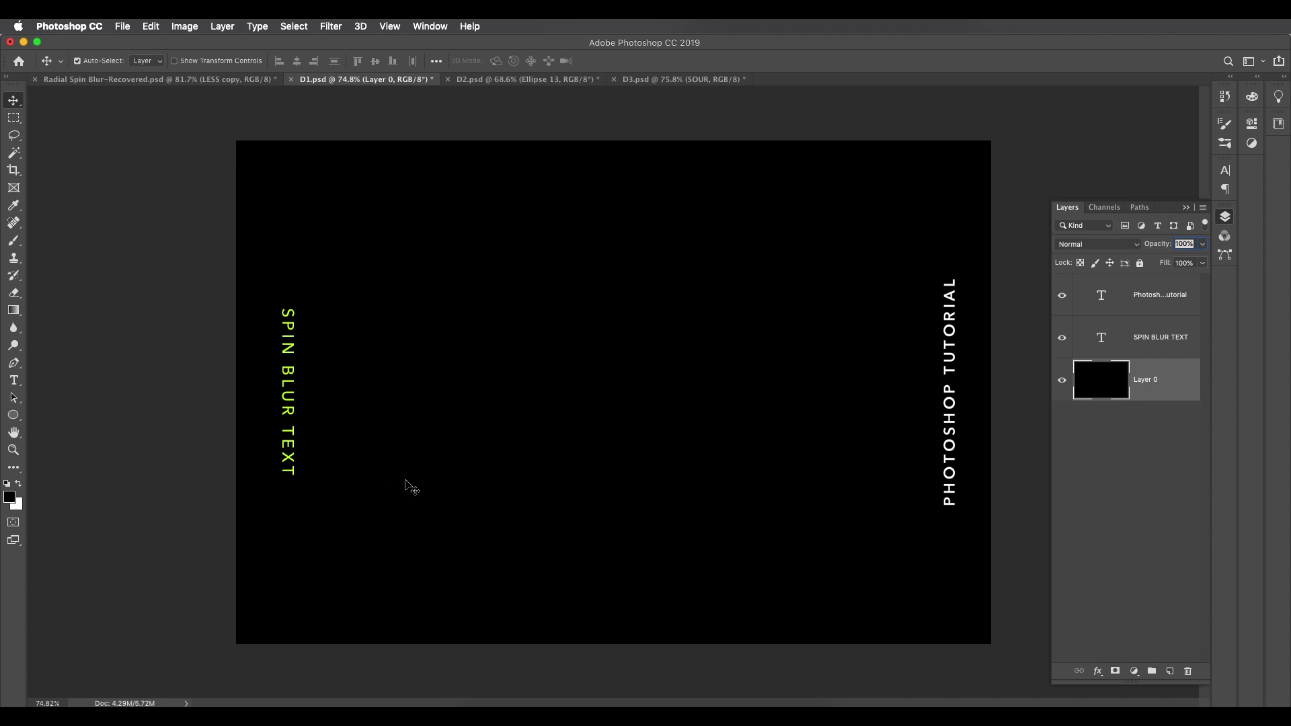
# - Add a new layer and type XI on the canvas with the Type tool
pyautogui.click(9, 501)
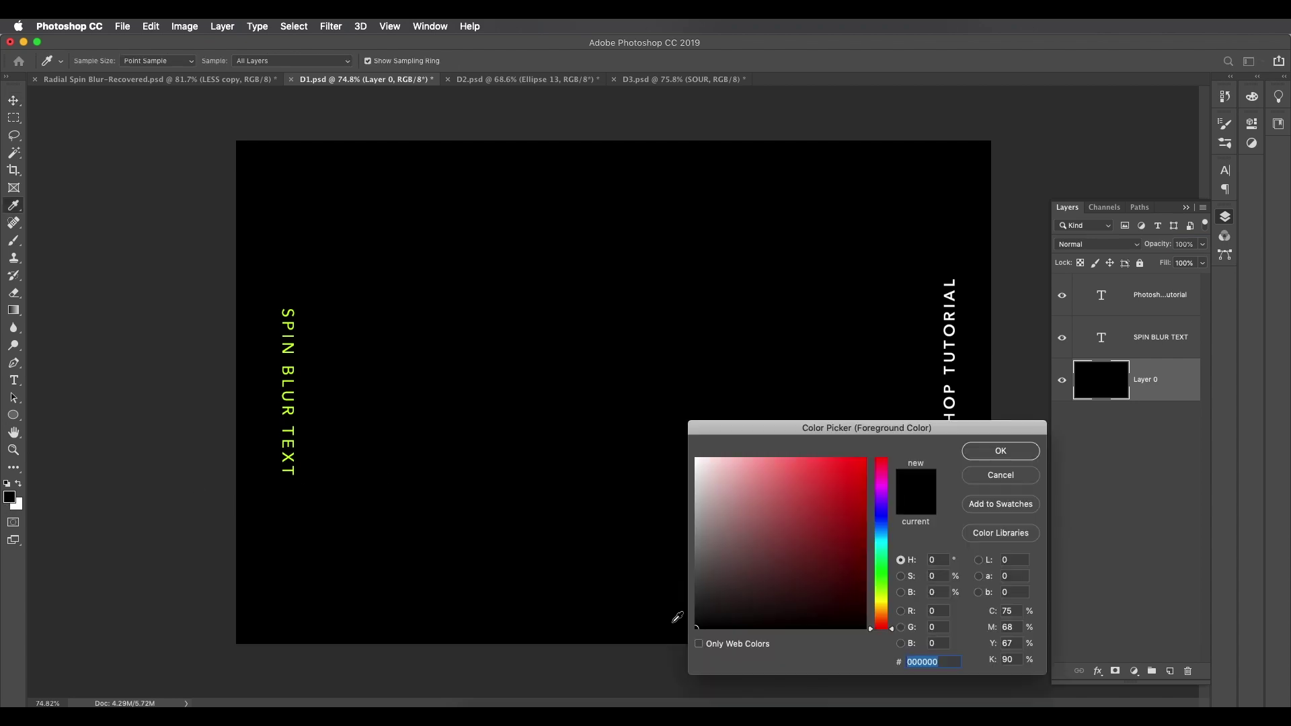
pyautogui.click(979, 455)
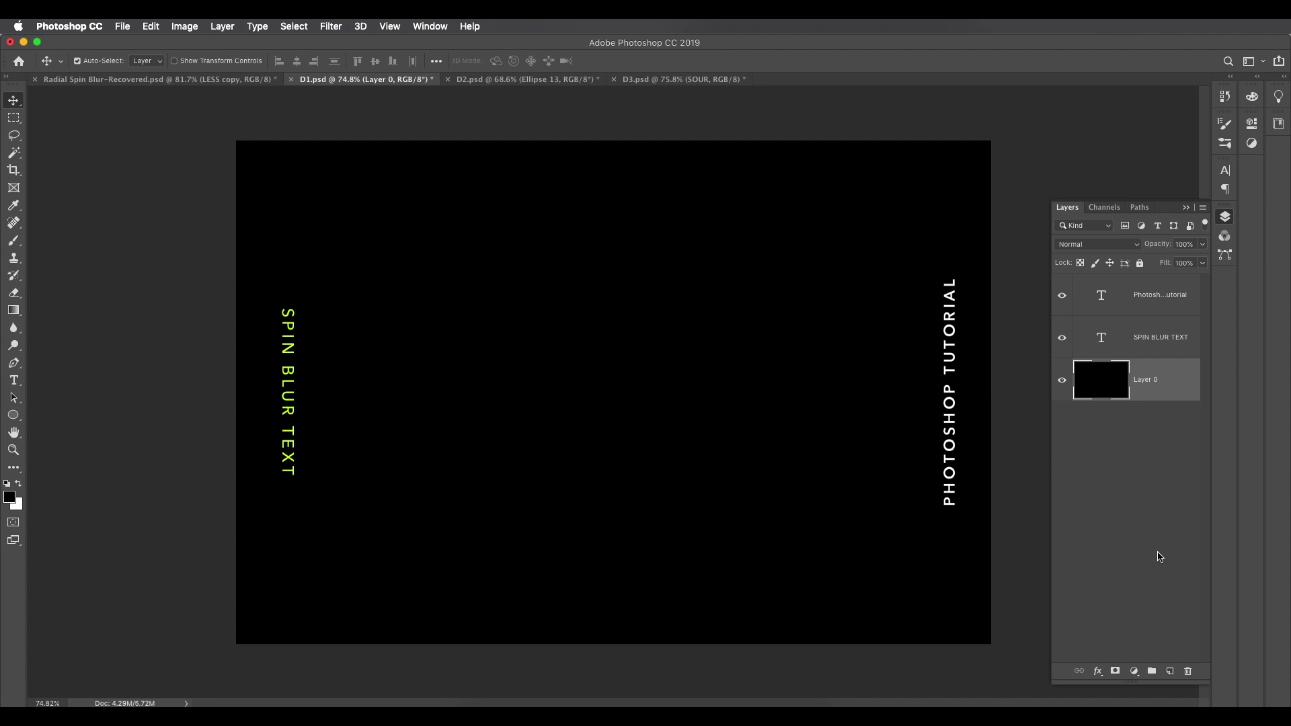
pyautogui.click(1169, 671)
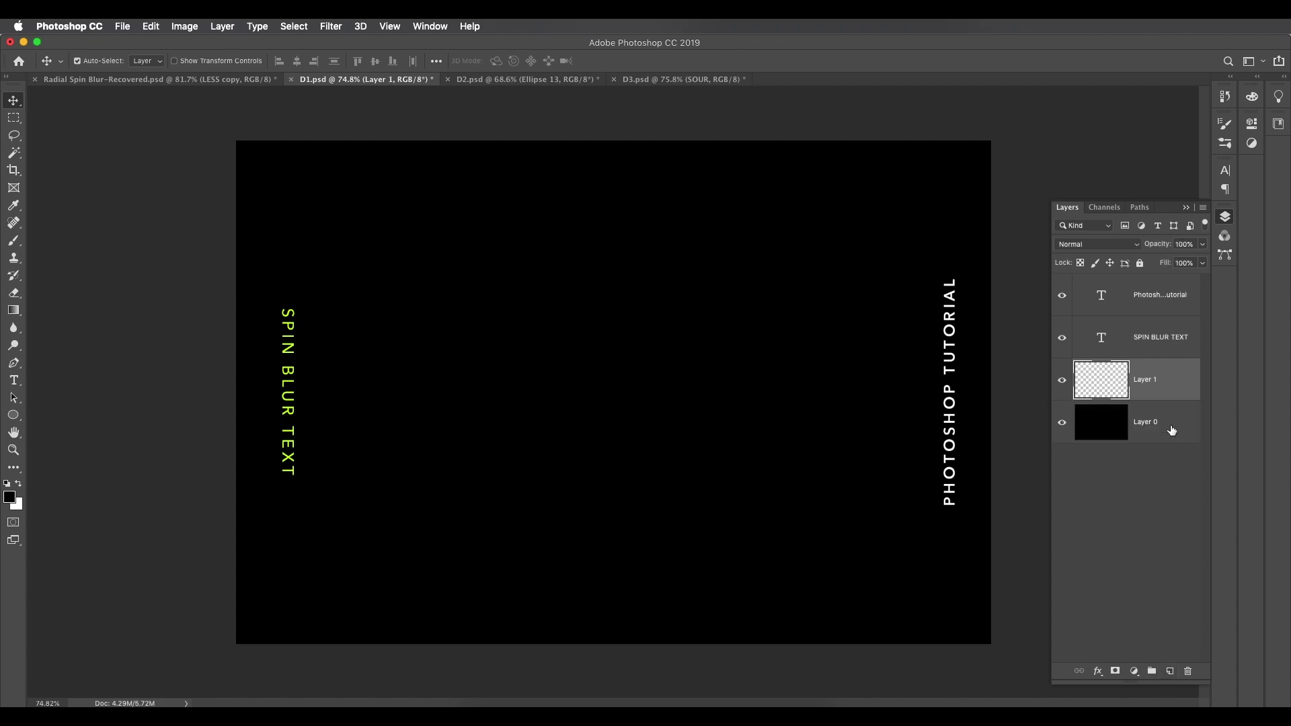
pyautogui.press('t')
pyautogui.click(477, 387)
pyautogui.press('BackSpace')
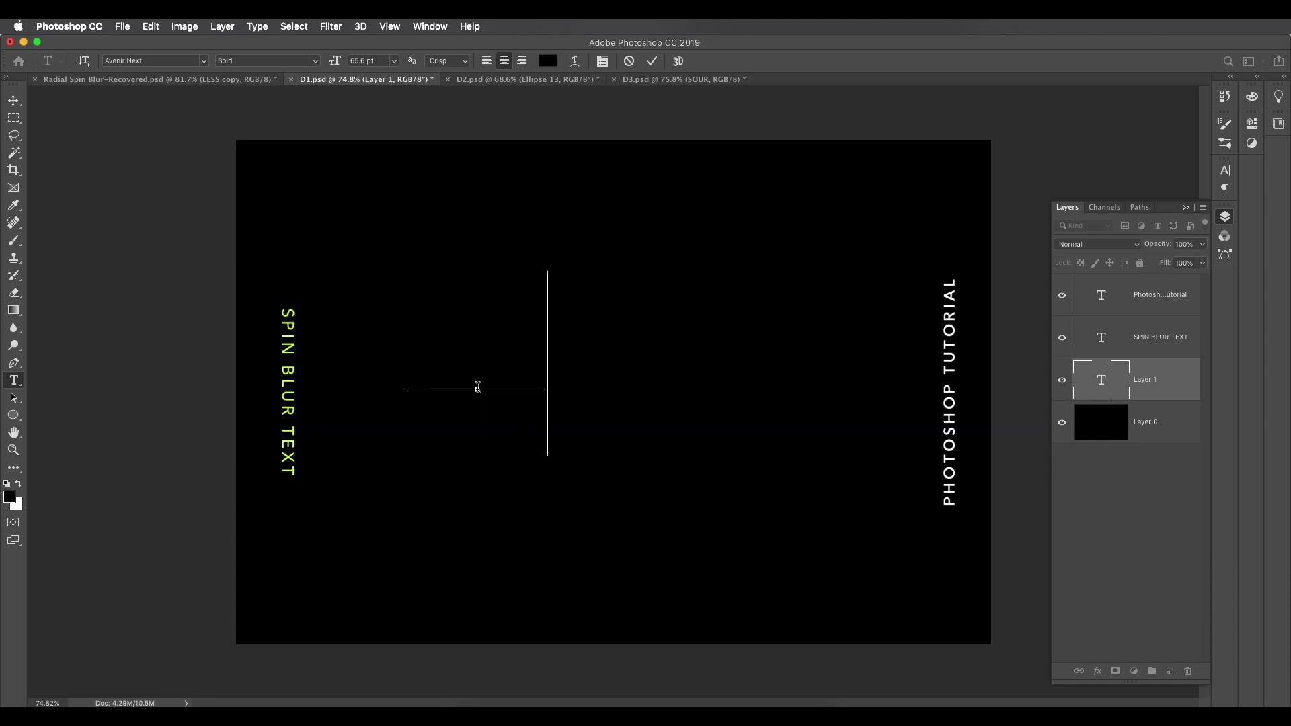
pyautogui.write('XI')
pyautogui.press('Escape')
pyautogui.press('v')
# - Colour the XI text lime (cfff11), sampled from the SPIN BLUR TEXT caption
pyautogui.press('t')
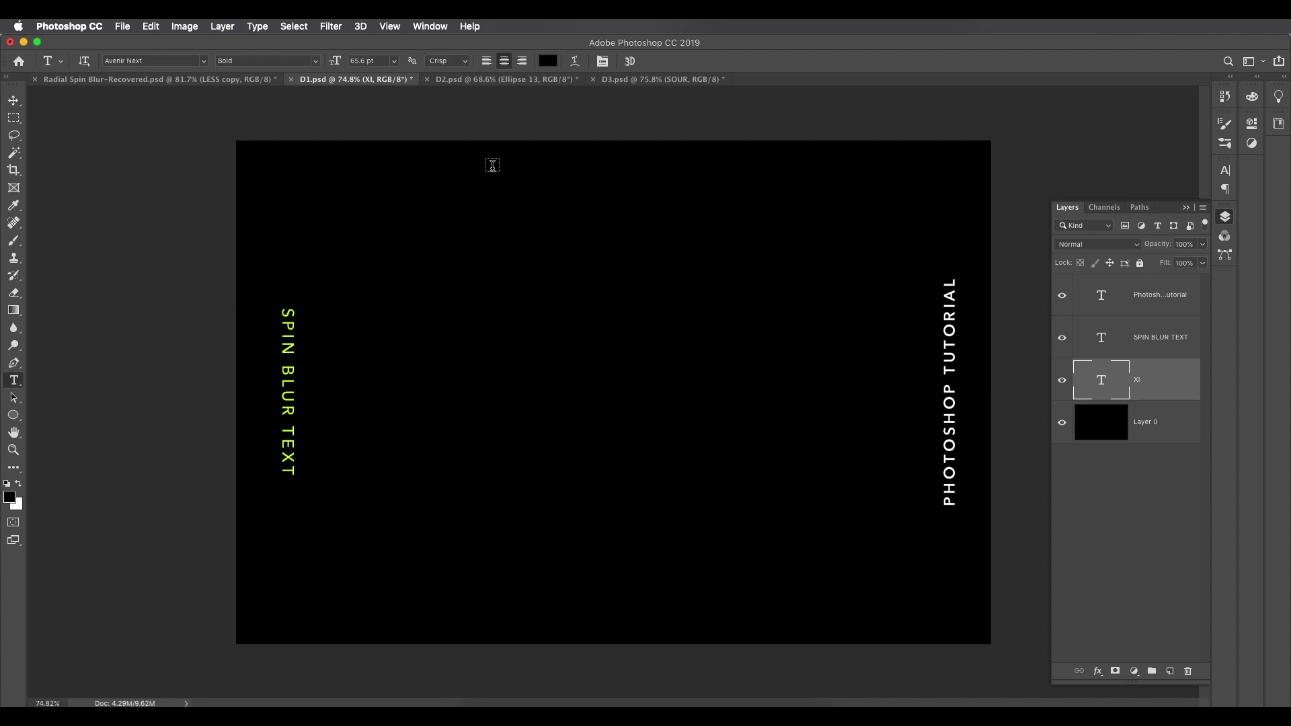
pyautogui.click(555, 64)
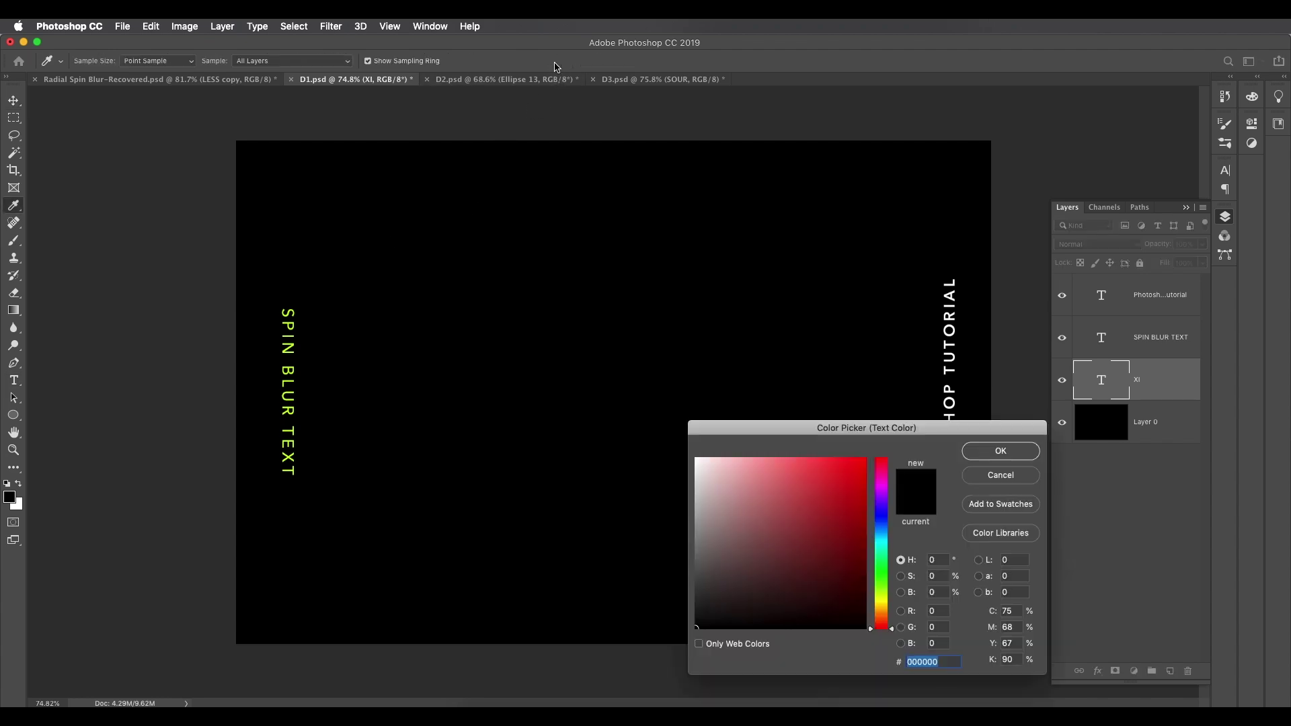
pyautogui.click(884, 597)
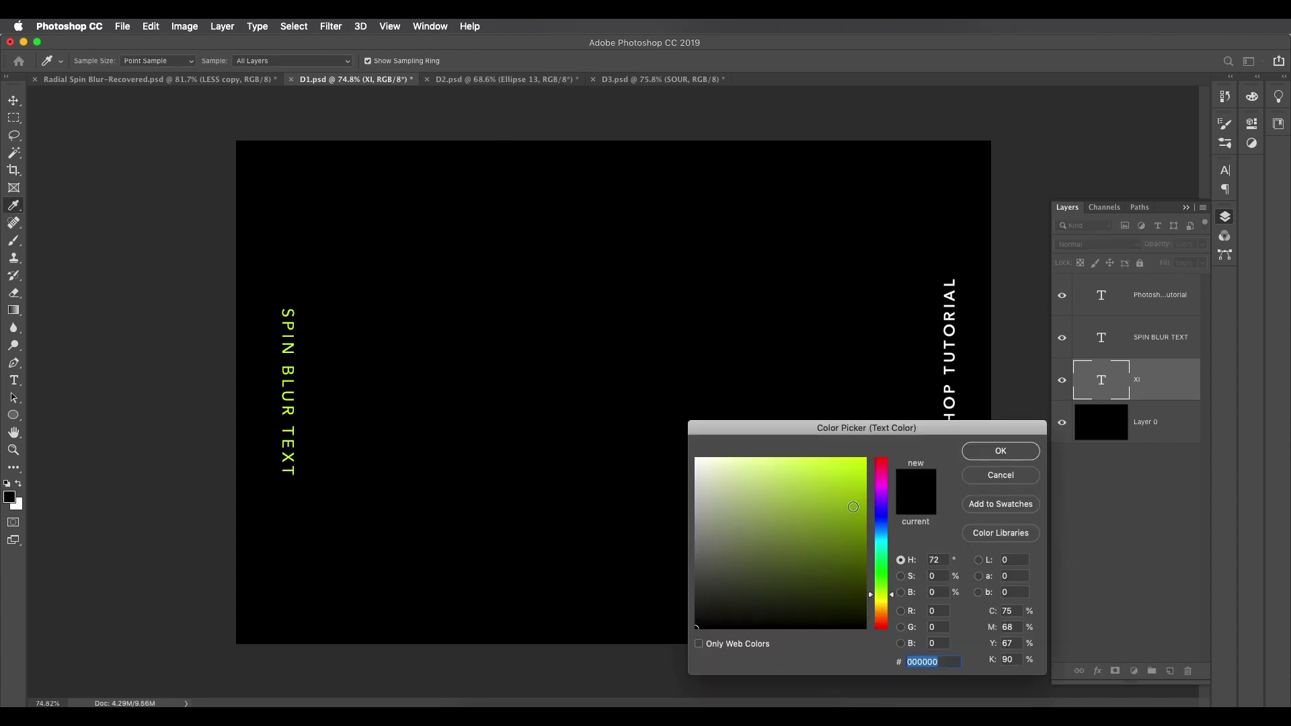
pyautogui.click(850, 458)
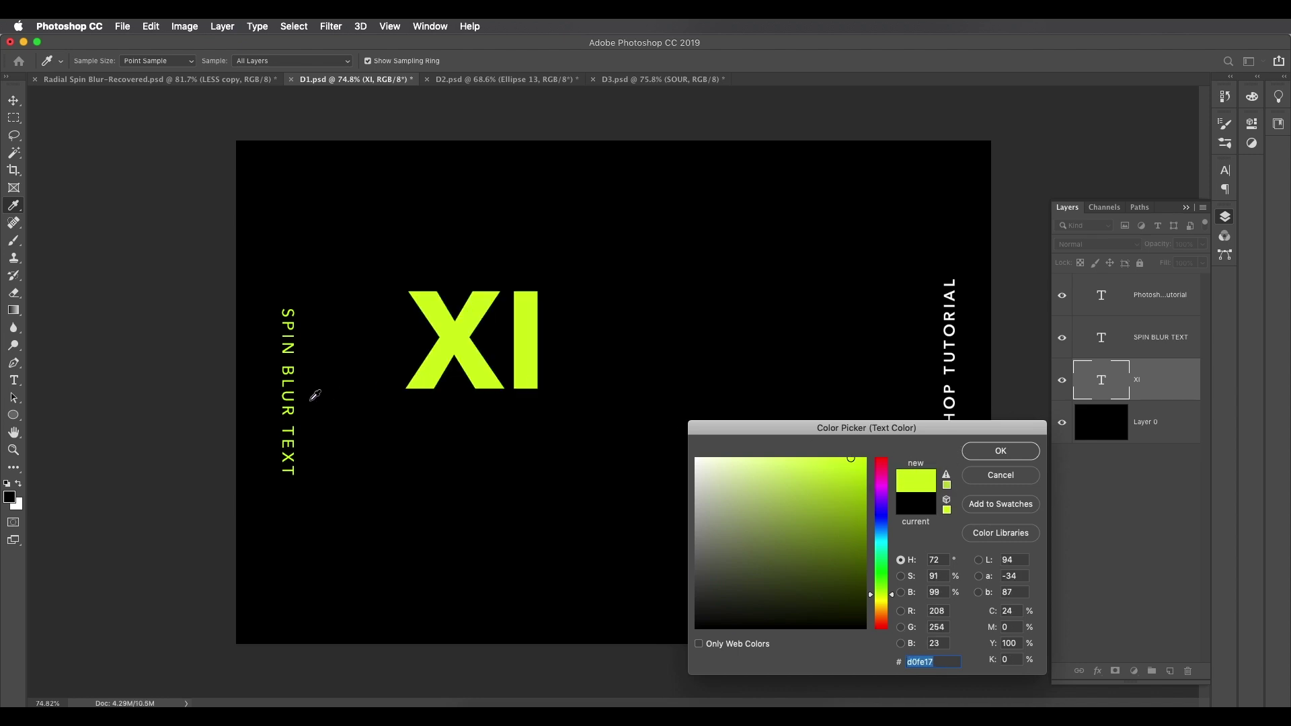
pyautogui.click(291, 390)
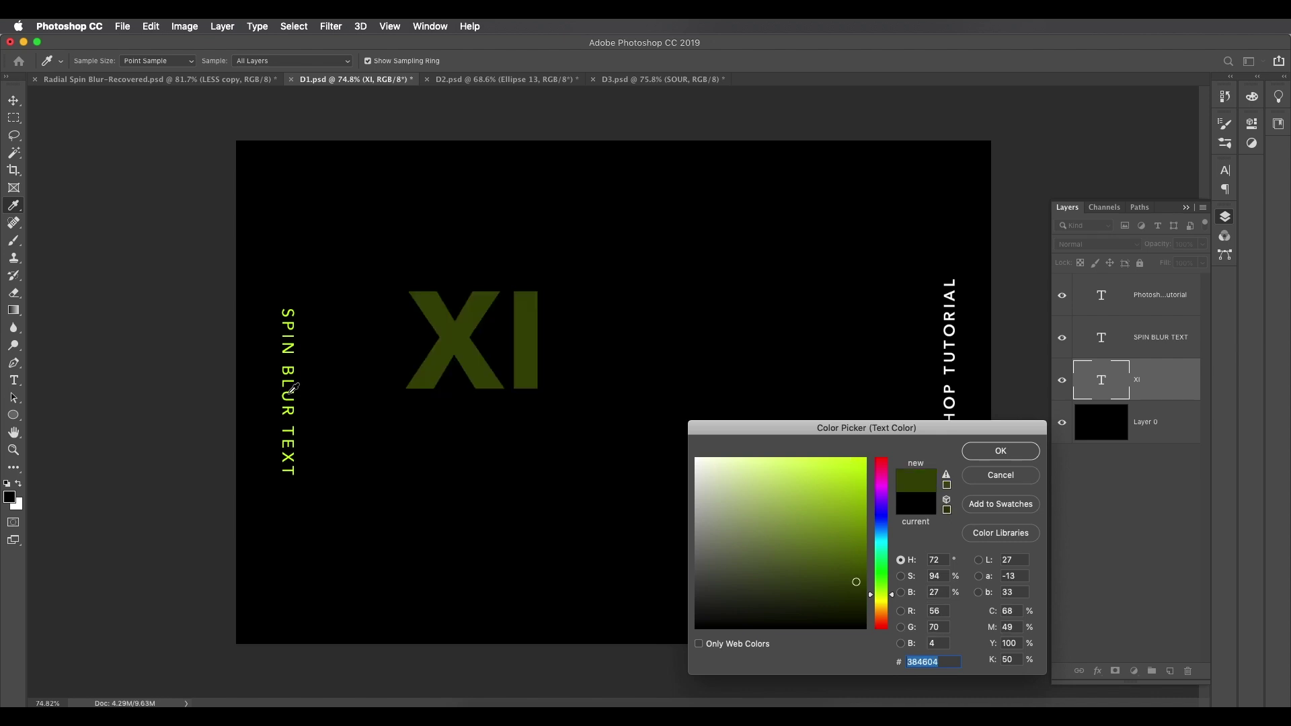
pyautogui.click(290, 388)
pyautogui.click(287, 390)
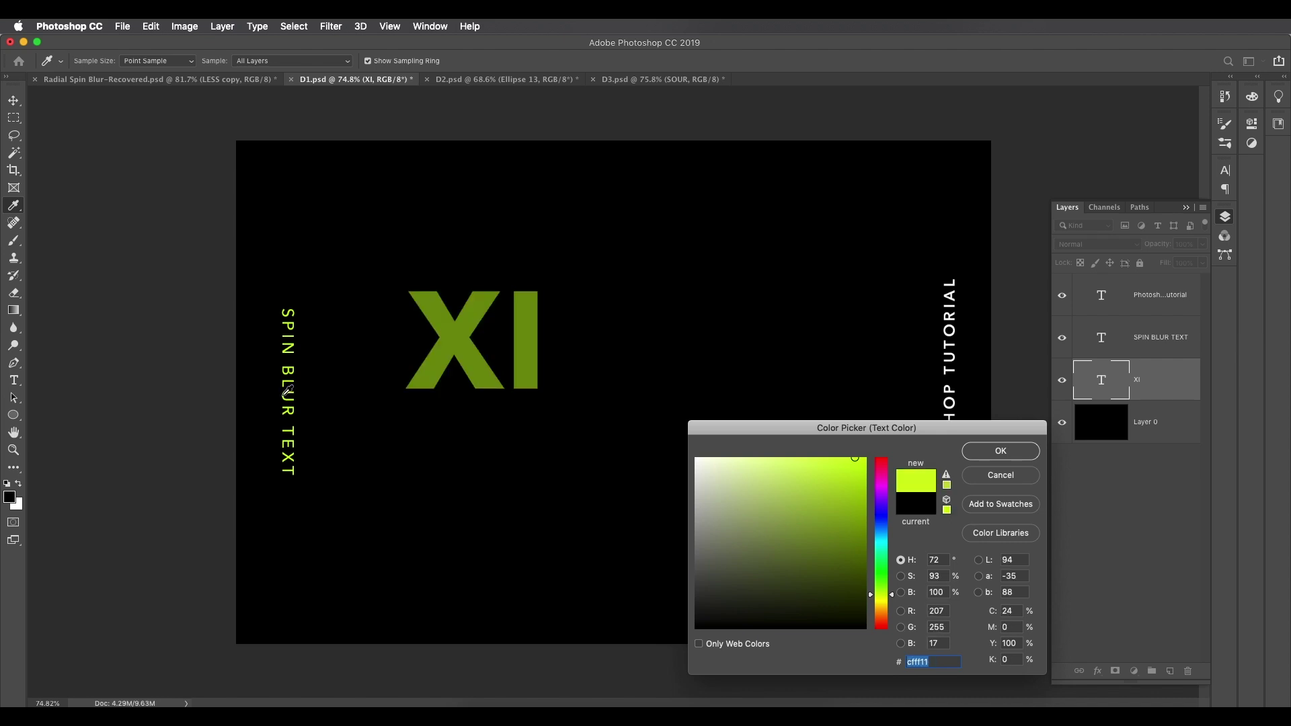
pyautogui.moveTo(881, 597); pyautogui.dragTo(883, 594)
pyautogui.press('Return')
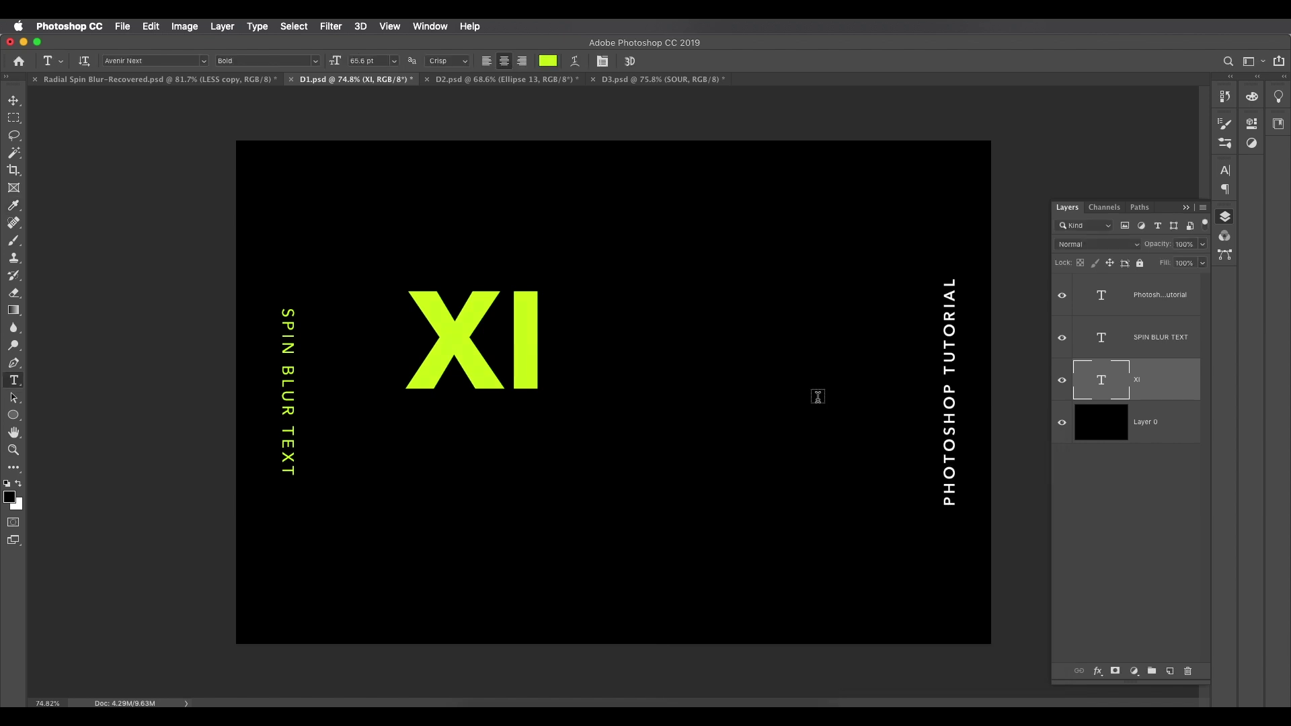
# - Move XI right and down toward the poster centre and check its Avenir Next Bold style
pyautogui.click(13, 100)
pyautogui.moveTo(464, 358); pyautogui.dragTo(568, 413)
pyautogui.press('t')
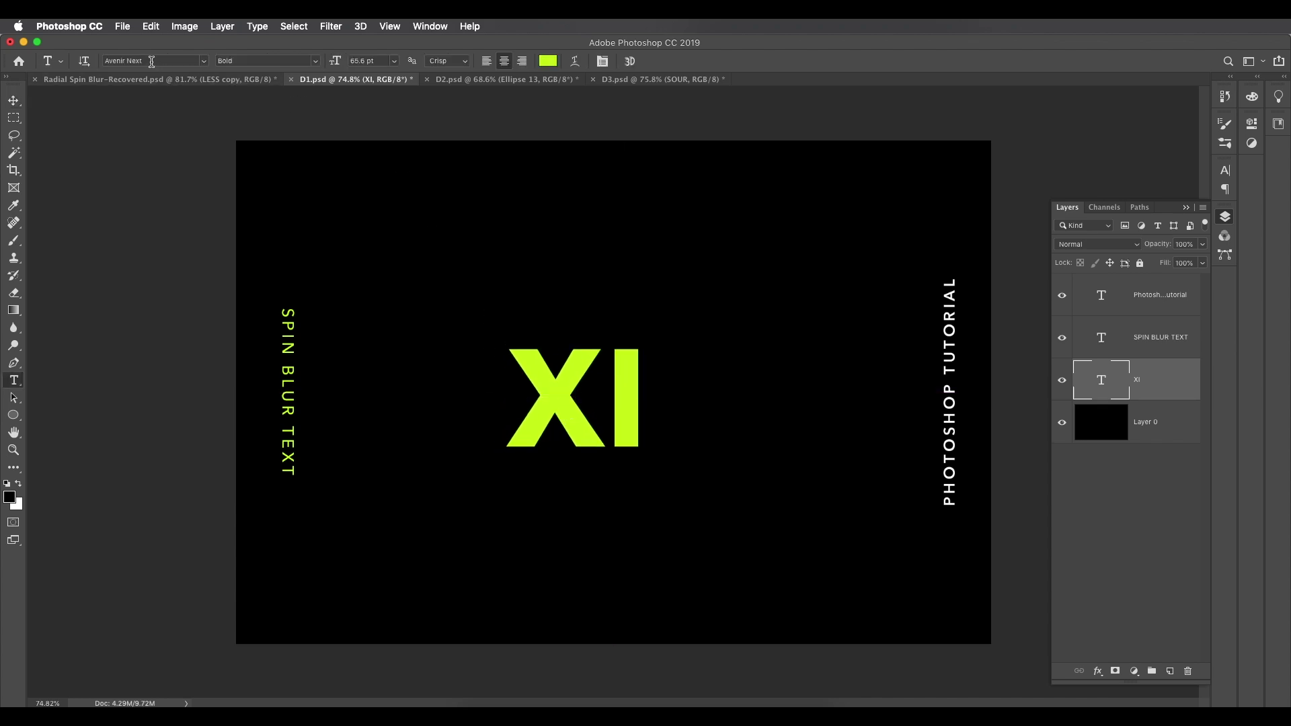
pyautogui.press('Return')
pyautogui.click(14, 101)
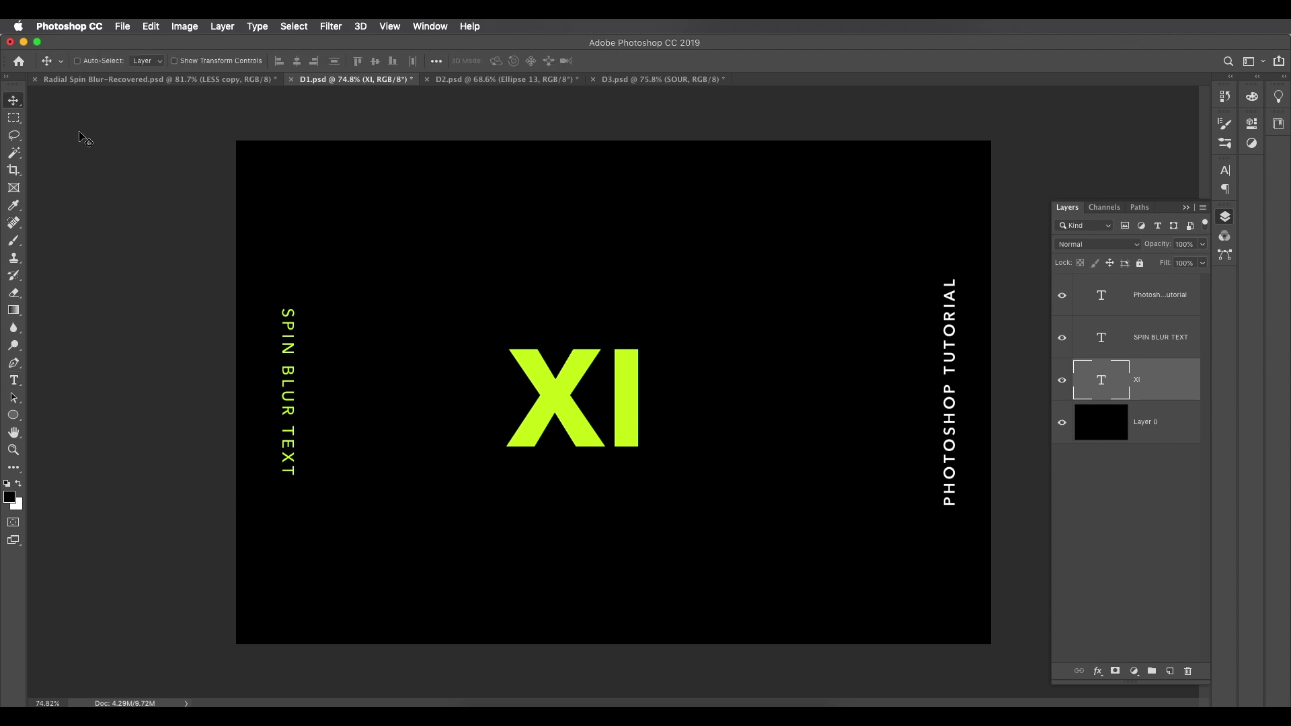
# - Free-transform XI up to about 249% and position it at the poster's centre
pyautogui.hotkey('ctrl', 't')
pyautogui.moveTo(652, 325); pyautogui.dragTo(755, 189)
pyautogui.moveTo(506, 513); pyautogui.dragTo(418, 582)
pyautogui.moveTo(567, 424); pyautogui.dragTo(599, 460)
pyautogui.moveTo(812, 200); pyautogui.dragTo(800, 212)
pyautogui.moveTo(628, 411); pyautogui.dragTo(614, 406)
pyautogui.press('Return')
pyautogui.scroll(-2, 716, 392)
pyautogui.scroll(2, 717, 391)
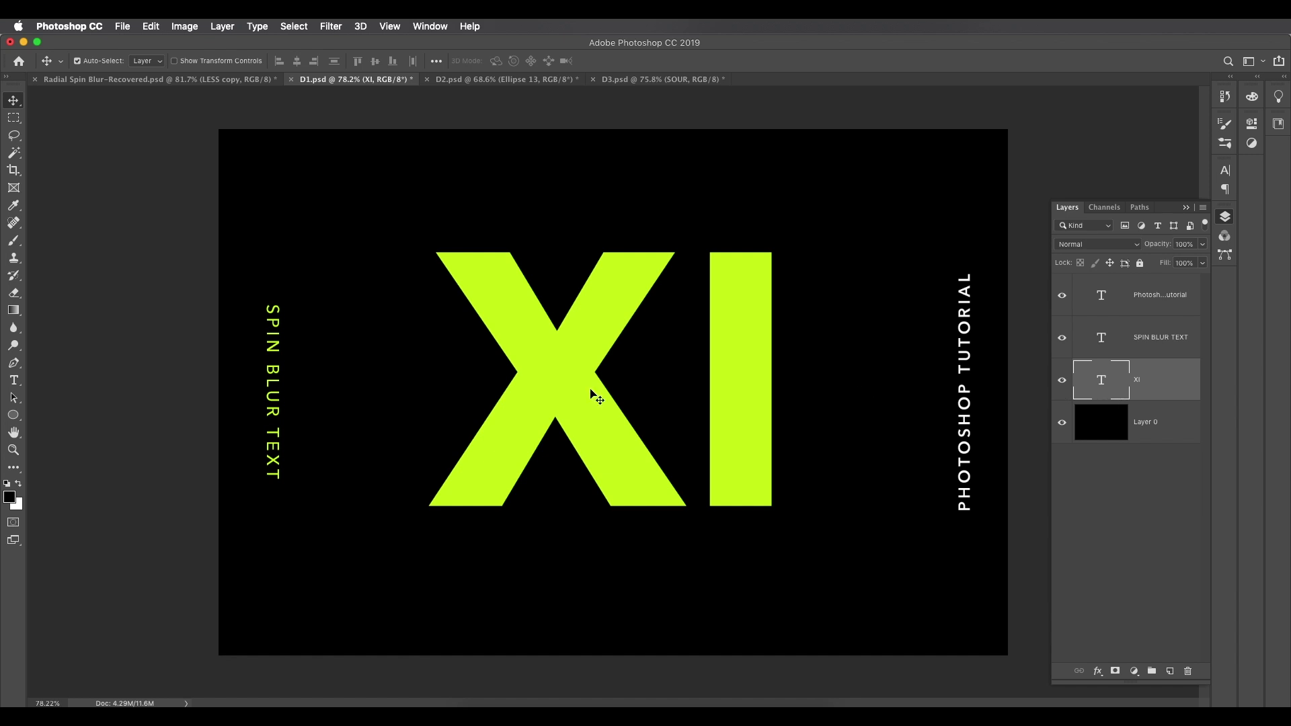
# - Convert the XI layer to a smart object and bring up the Filter > Blur list
pyautogui.rightClick(1171, 399)
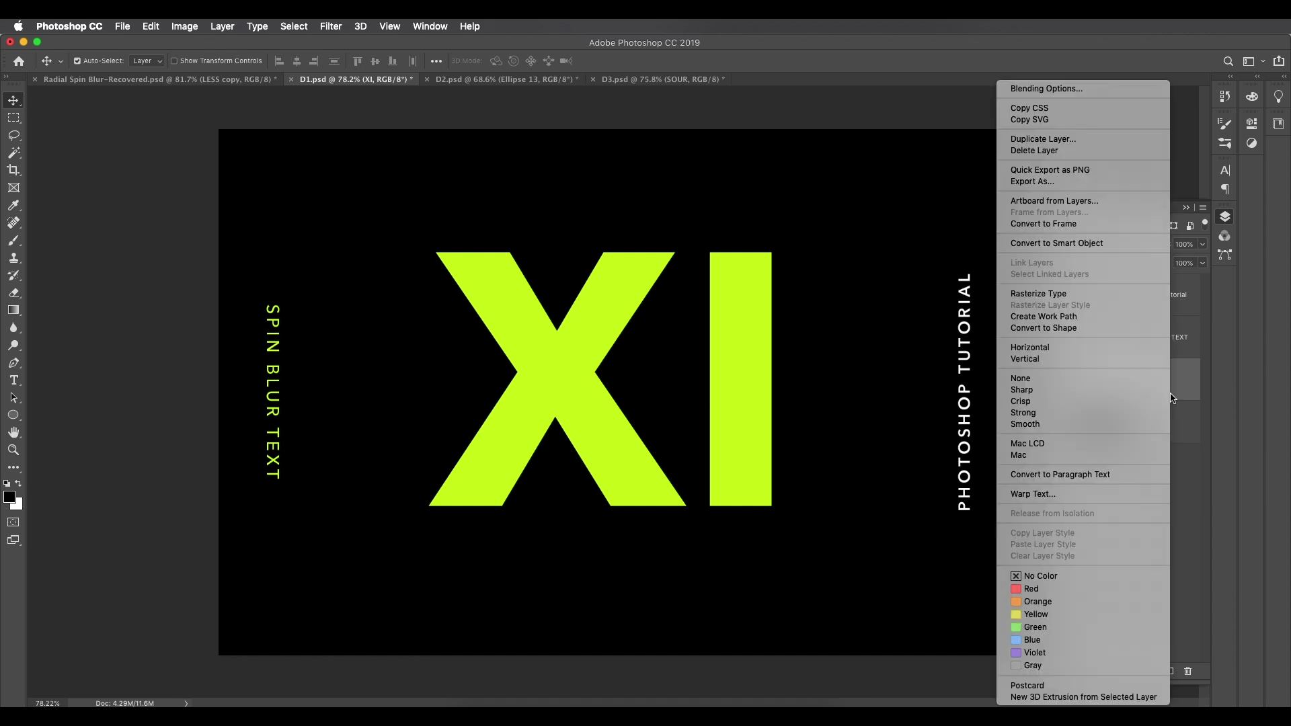
pyautogui.click(1079, 243)
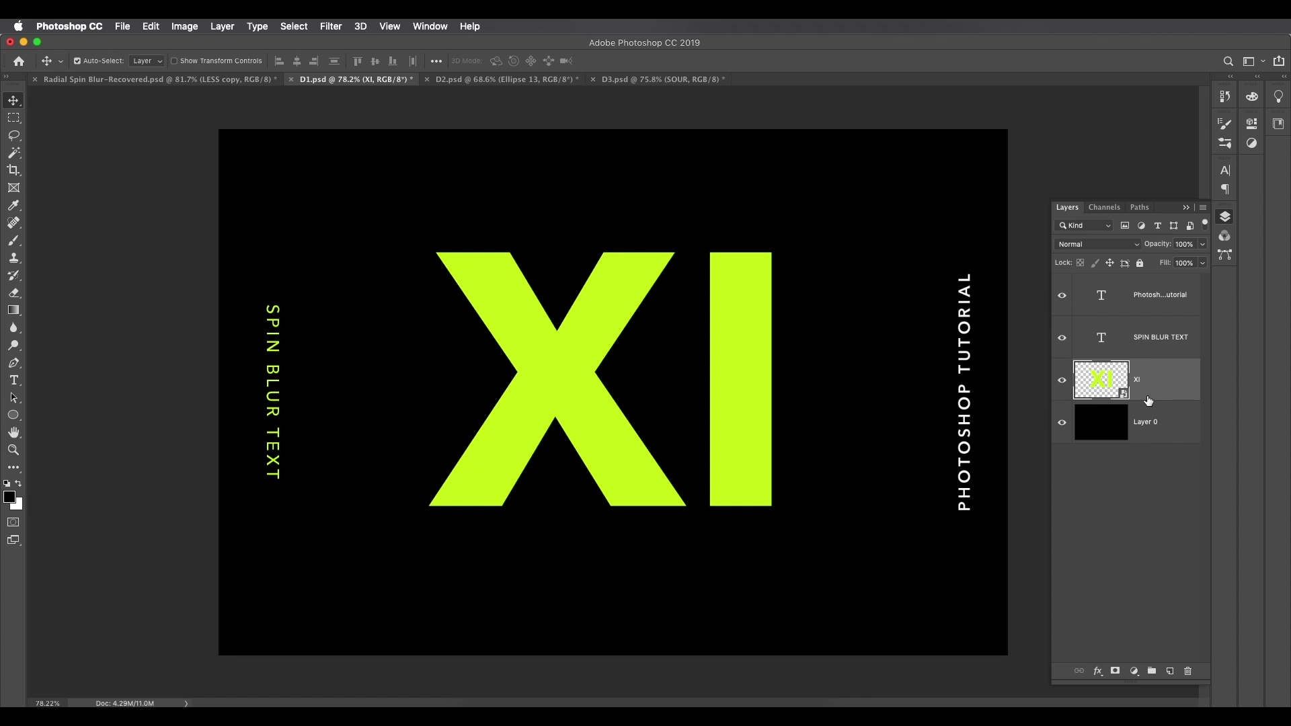
pyautogui.click(336, 27)
pyautogui.moveTo(346, 193)
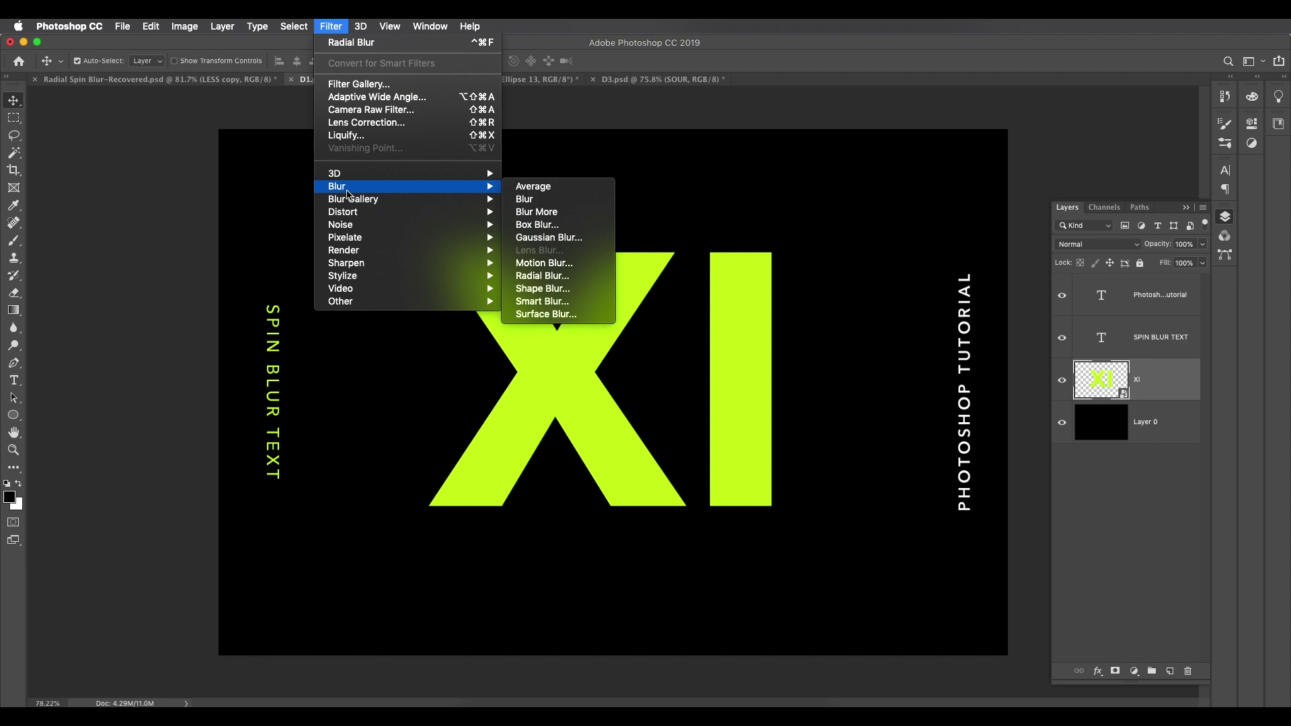
# - Apply a Radial Blur with amount 15, Spin method and Good quality to XI
pyautogui.click(542, 276)
pyautogui.moveTo(1012, 224); pyautogui.dragTo(748, 106)
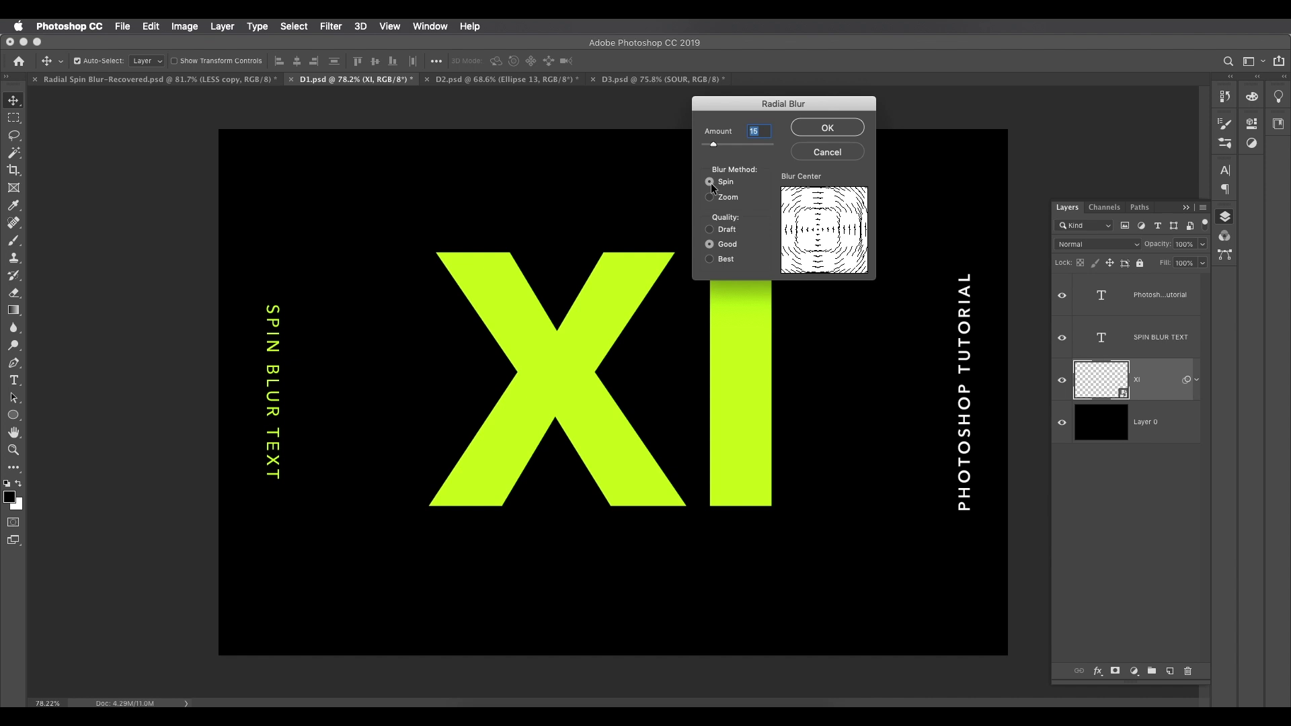
pyautogui.moveTo(753, 114)
pyautogui.mouseDown()
pyautogui.moveTo(791, 106)
pyautogui.moveTo(805, 140)
pyautogui.moveTo(748, 138)
pyautogui.moveTo(782, 139)
pyautogui.moveTo(763, 137)
pyautogui.mouseUp()
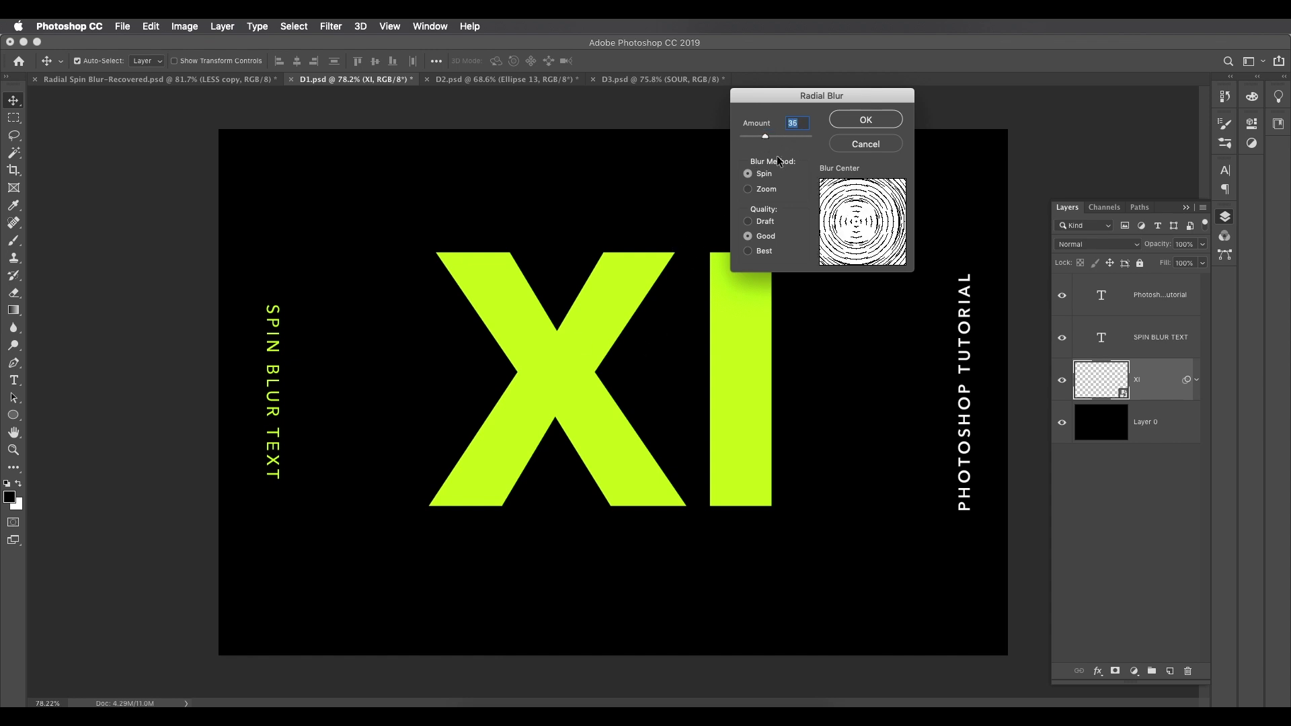
pyautogui.write('15')
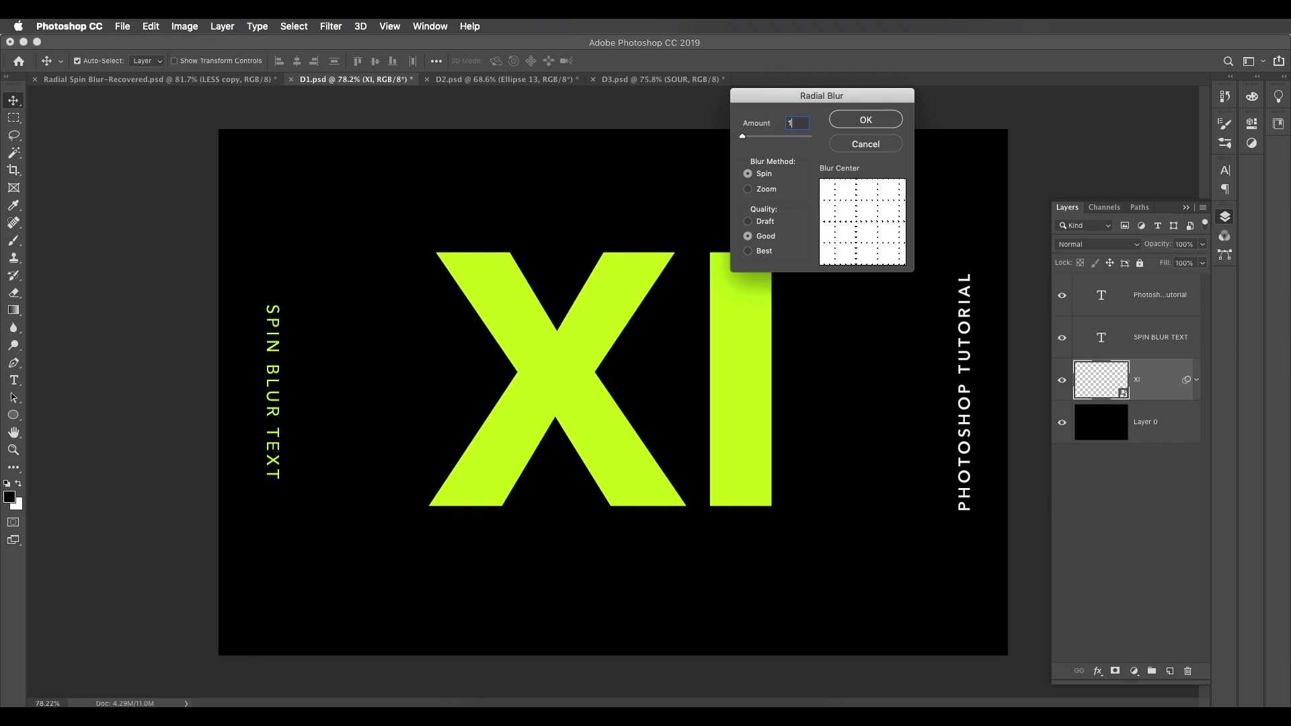
pyautogui.click(851, 121)
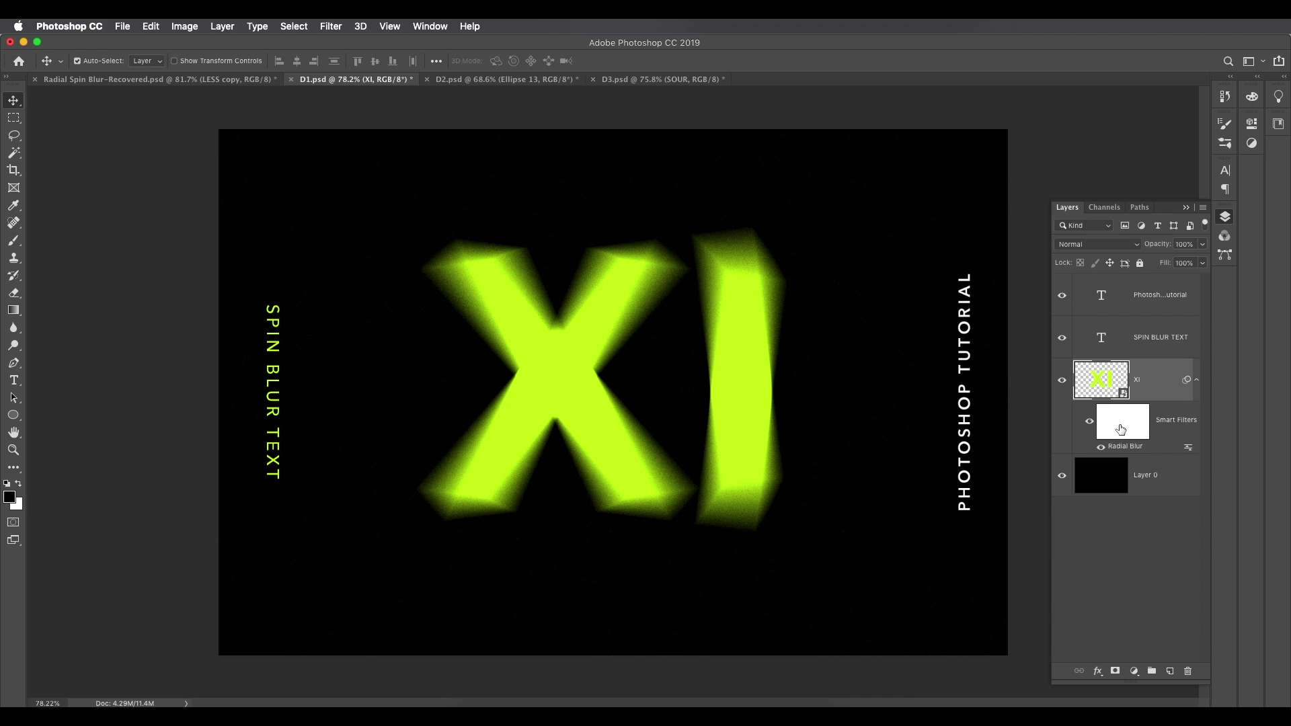
# - Try a spin amount of 23, then return to 15 with the blur centre shifted right
pyautogui.doubleClick(1134, 451)
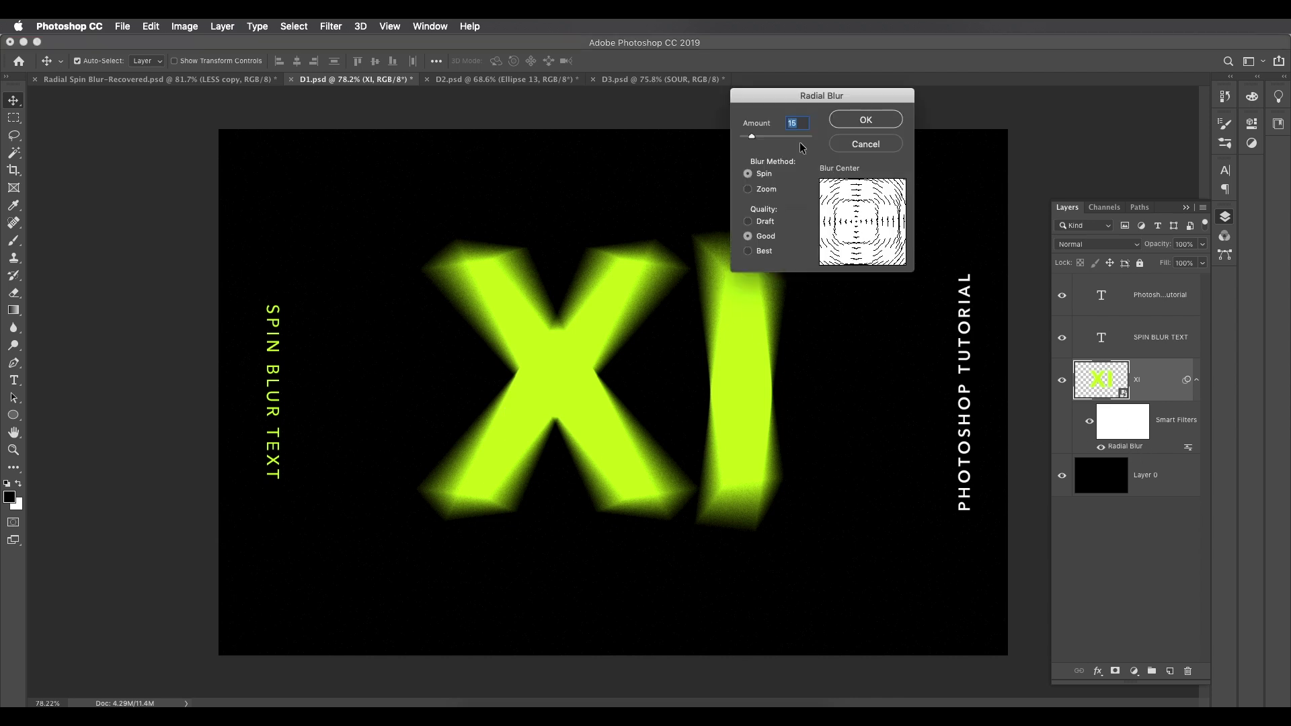
pyautogui.moveTo(750, 138); pyautogui.dragTo(758, 138)
pyautogui.click(858, 121)
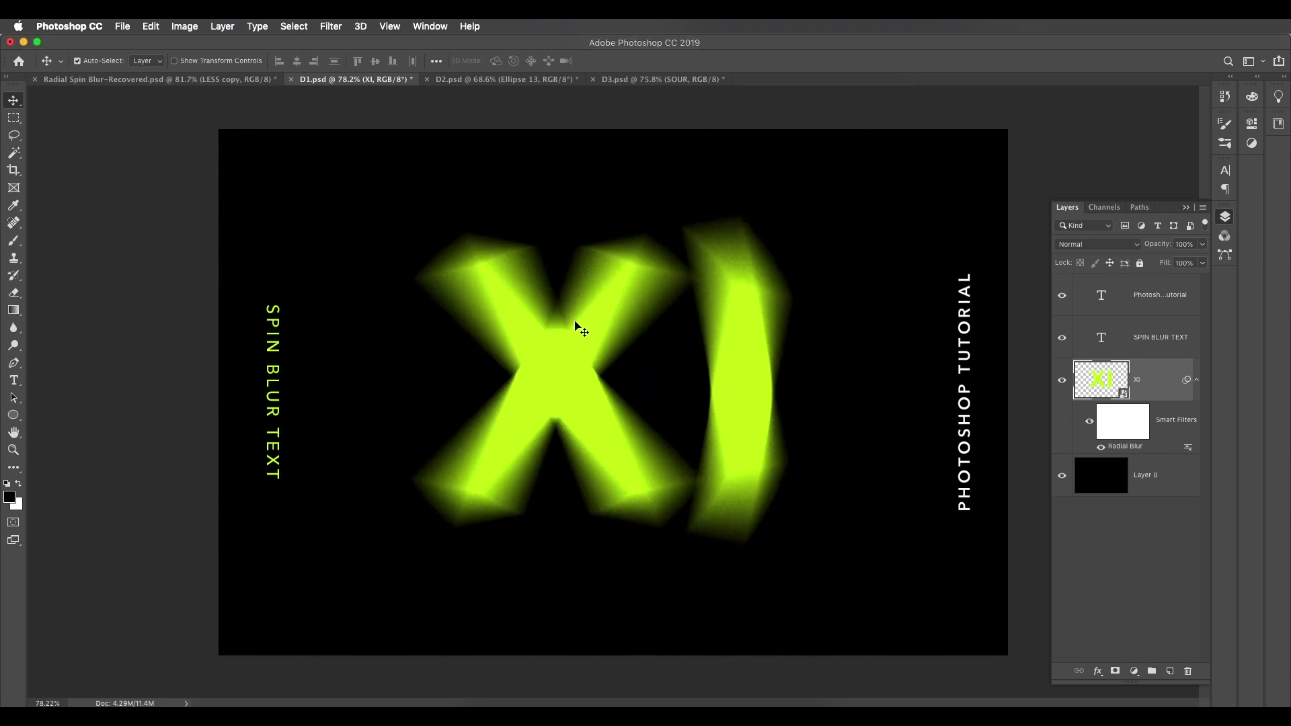
pyautogui.doubleClick(1139, 449)
pyautogui.write('15')
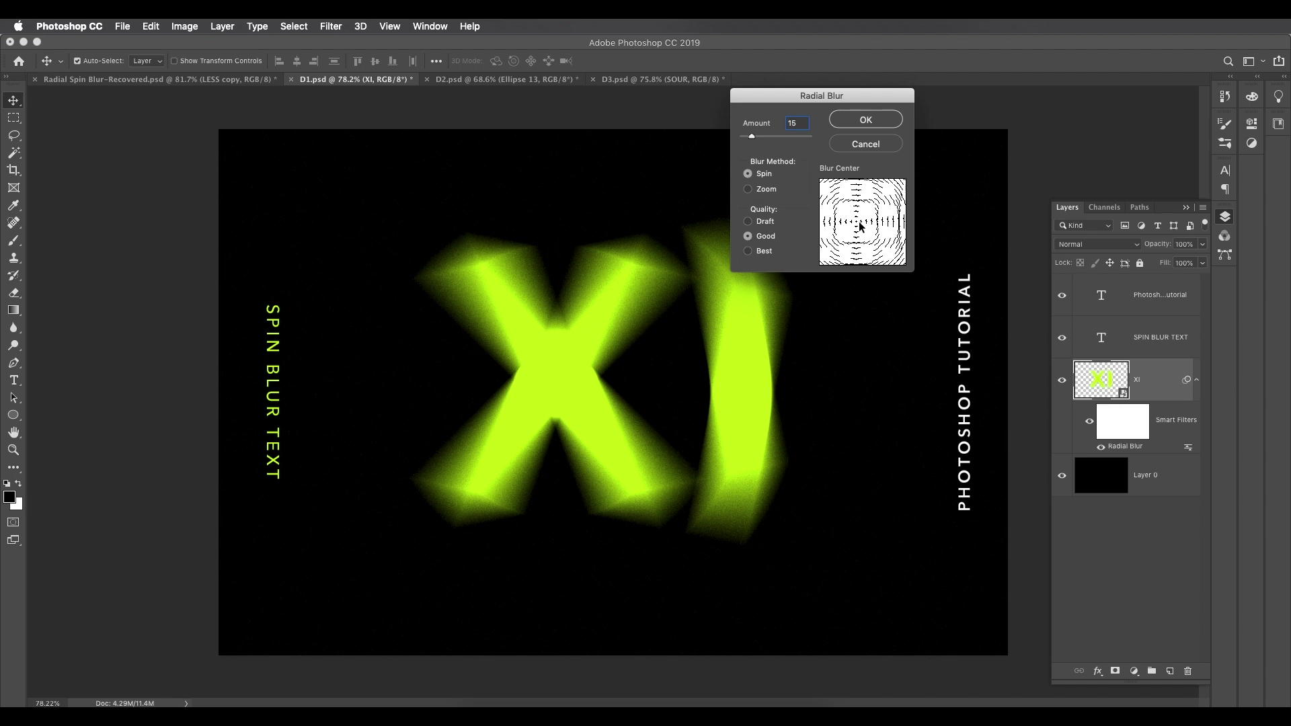
pyautogui.moveTo(857, 226); pyautogui.dragTo(872, 227)
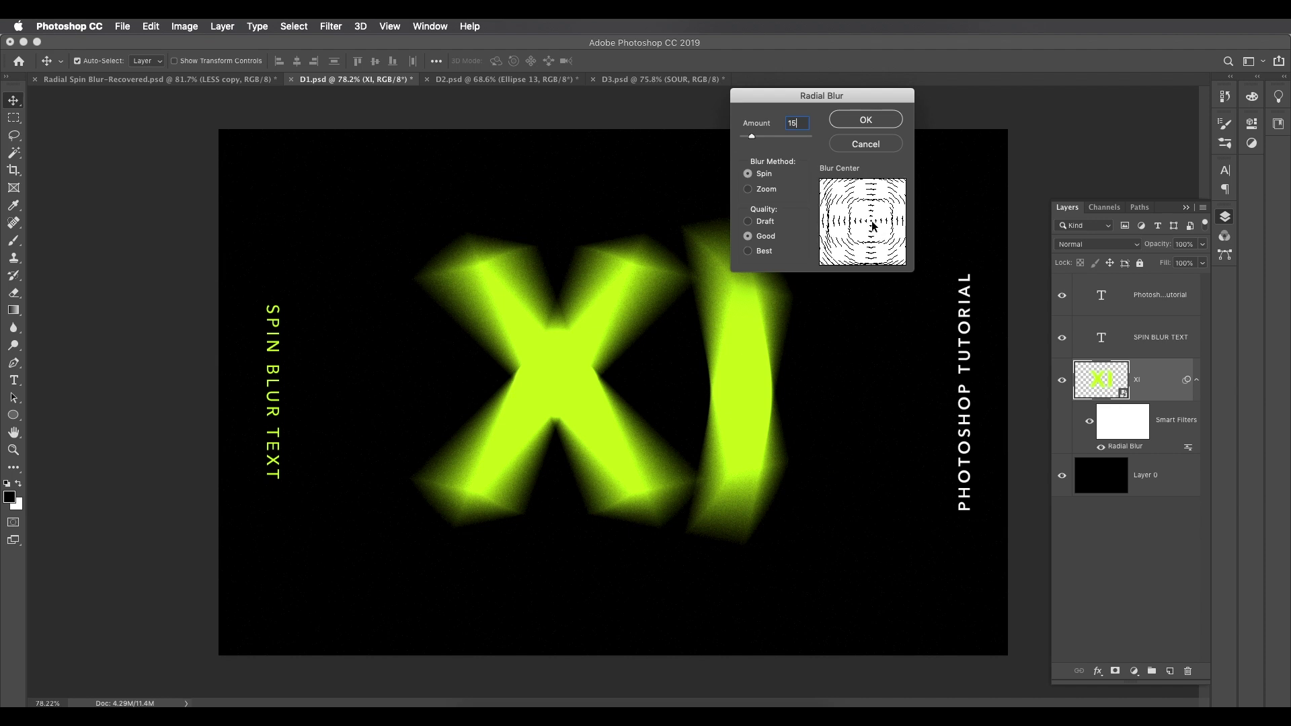
pyautogui.click(873, 122)
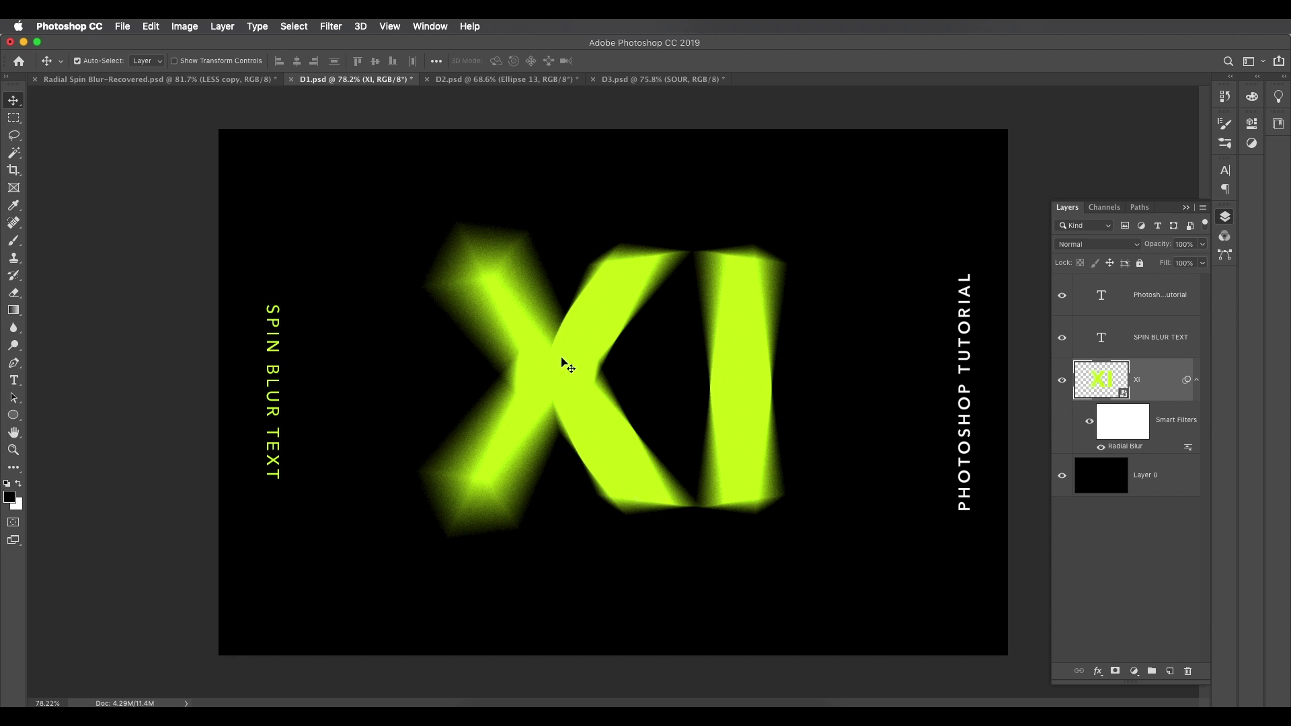
# - Fine-tune the spin centre slightly left, then slightly right, reapplying the blur each time
pyautogui.doubleClick(1117, 449)
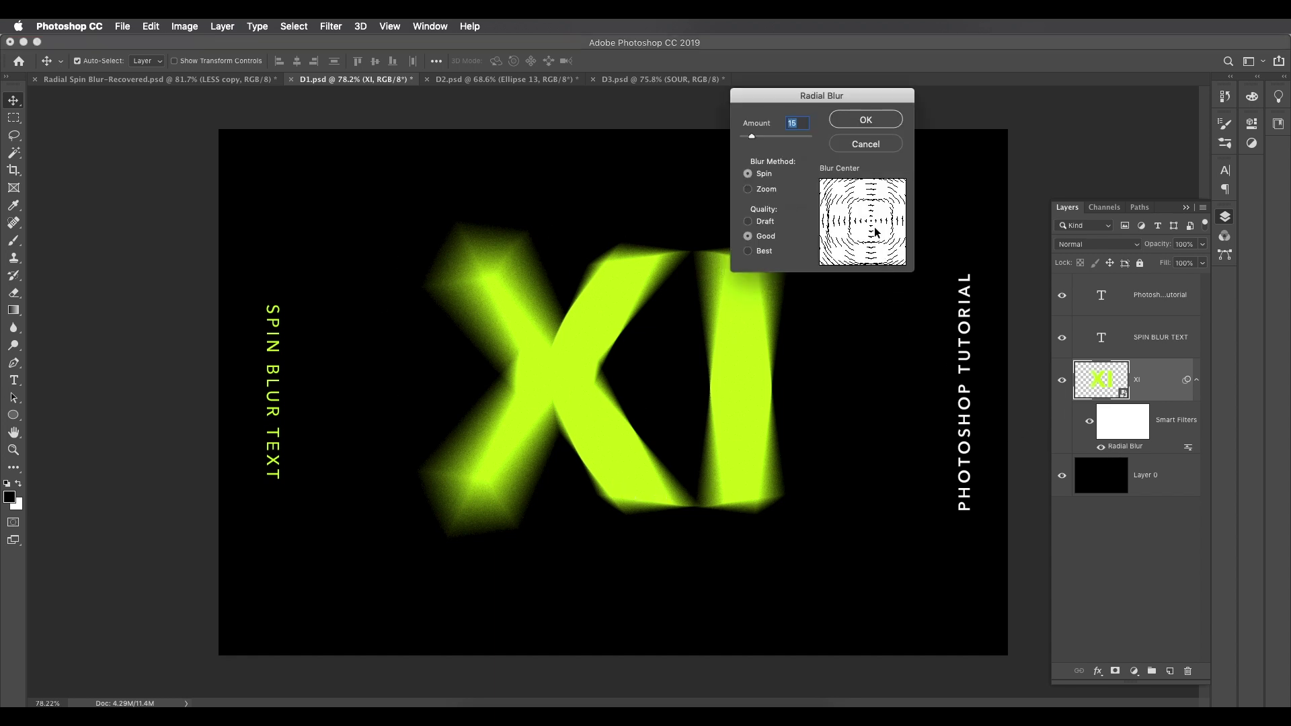
pyautogui.moveTo(873, 225); pyautogui.dragTo(857, 226)
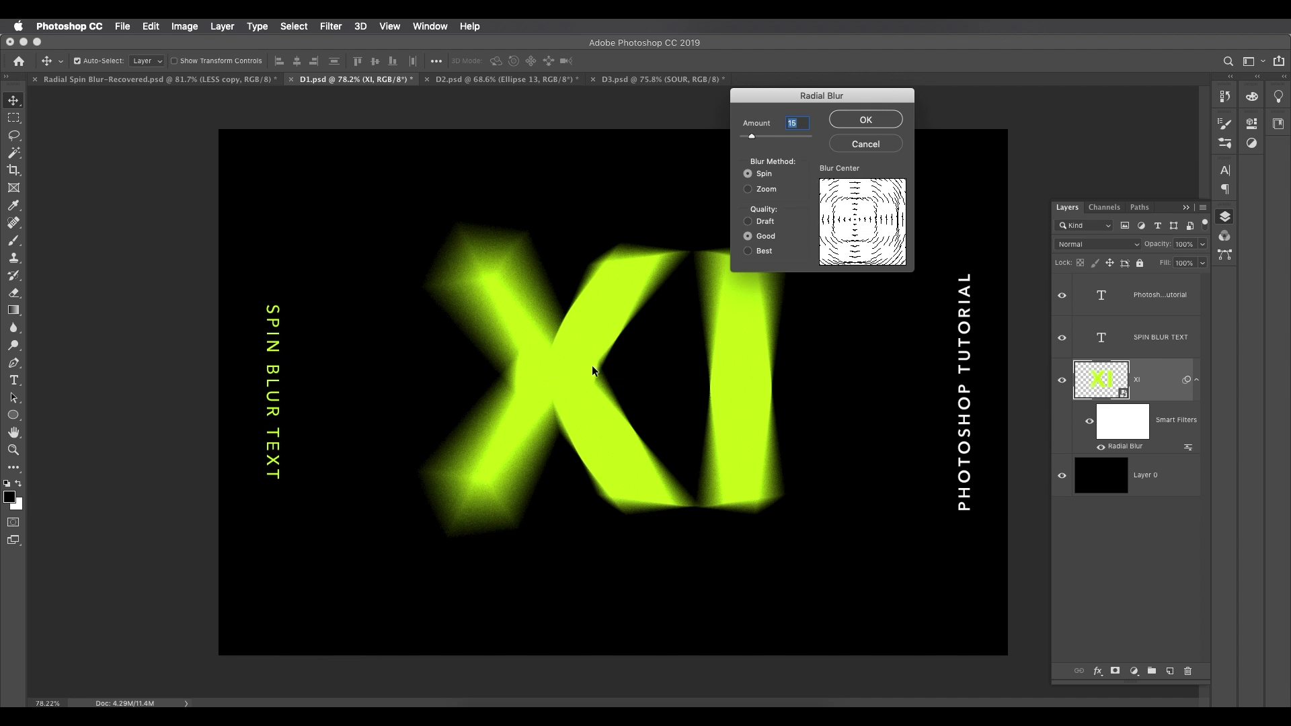
pyautogui.click(867, 119)
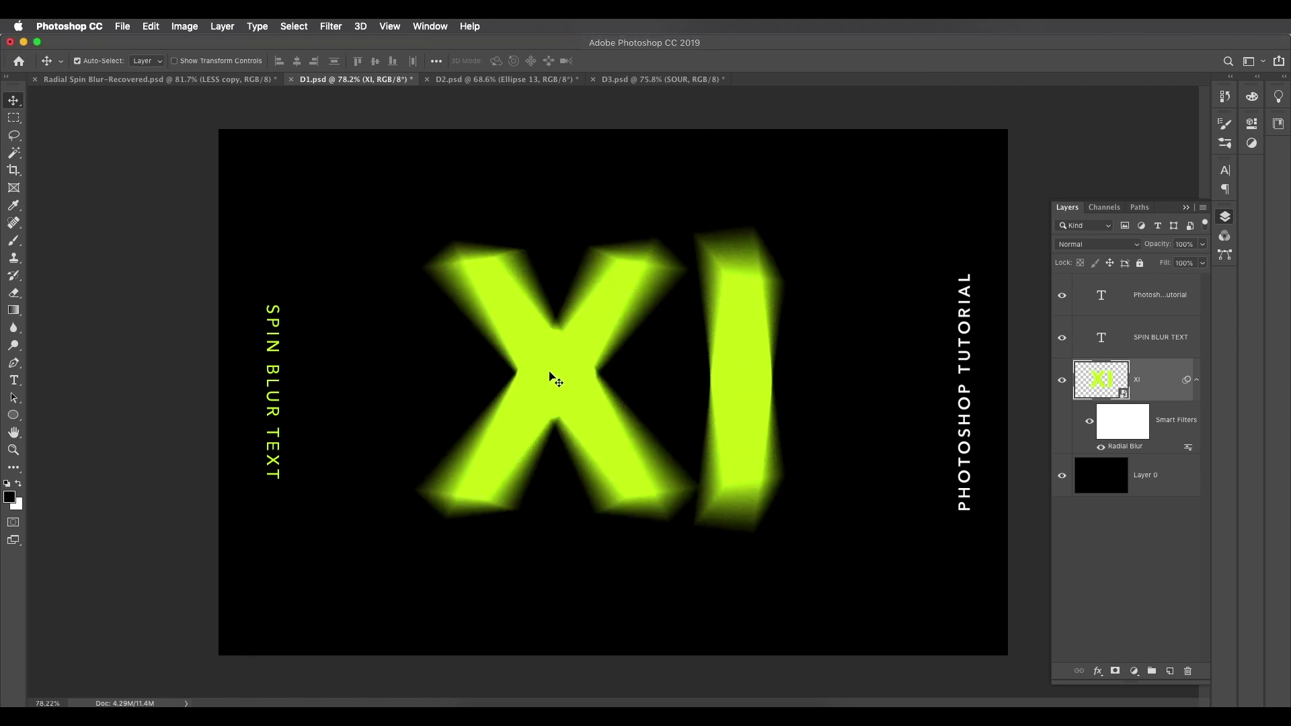
pyautogui.doubleClick(1133, 448)
pyautogui.moveTo(856, 223); pyautogui.dragTo(861, 226)
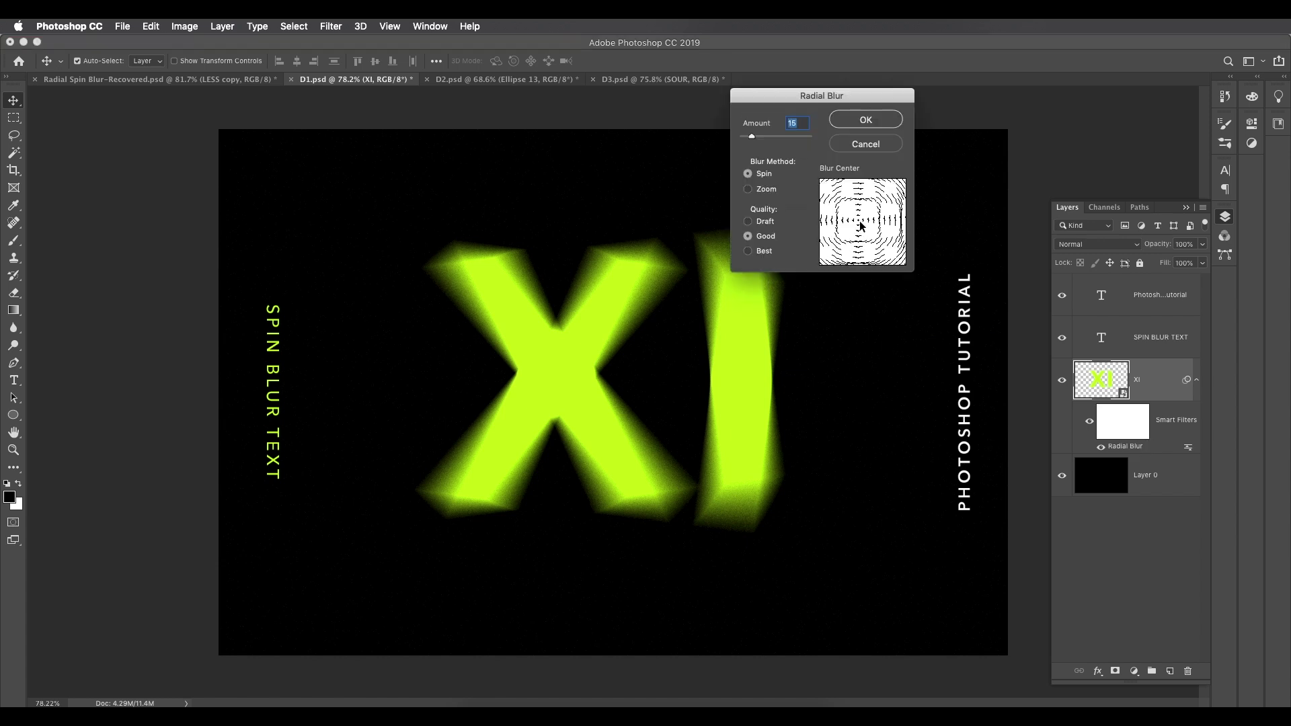
pyautogui.click(881, 122)
# - Switch to the Radial Spin Blur-Recovered reference poster
pyautogui.scroll(-5, 665, 370)
pyautogui.scroll(5, 650, 399)
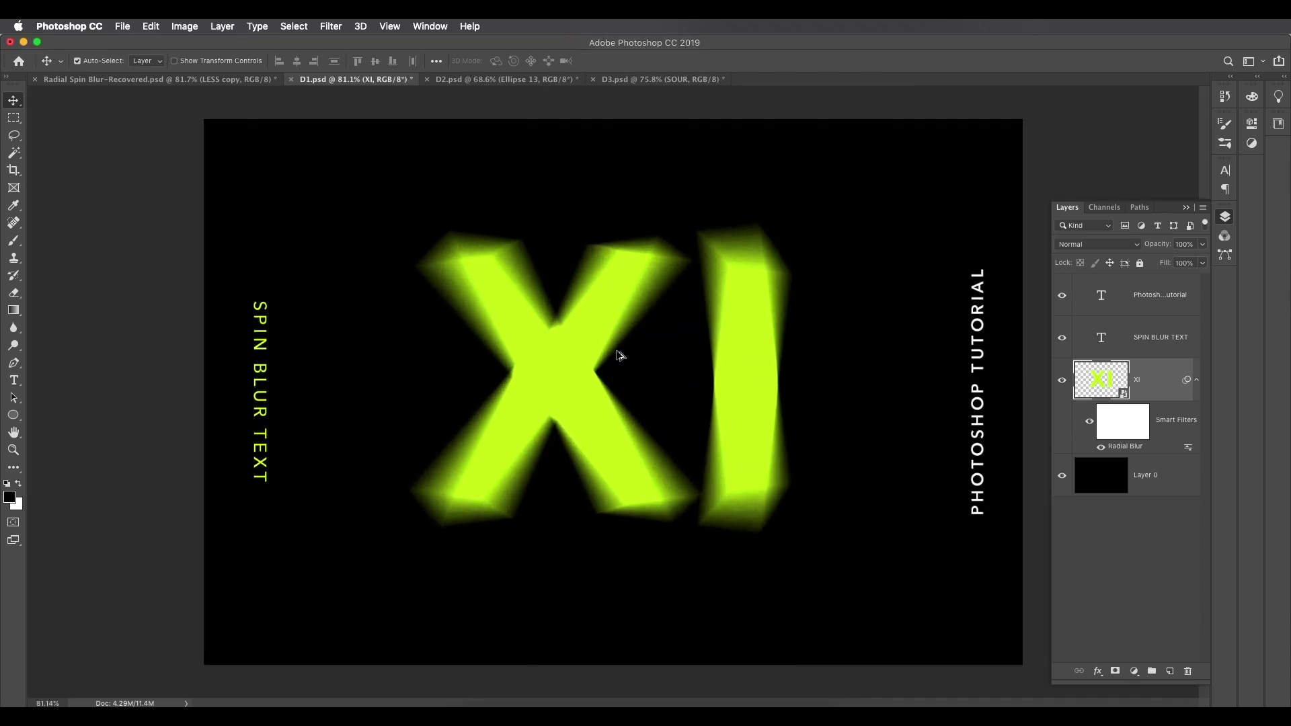
pyautogui.click(203, 80)
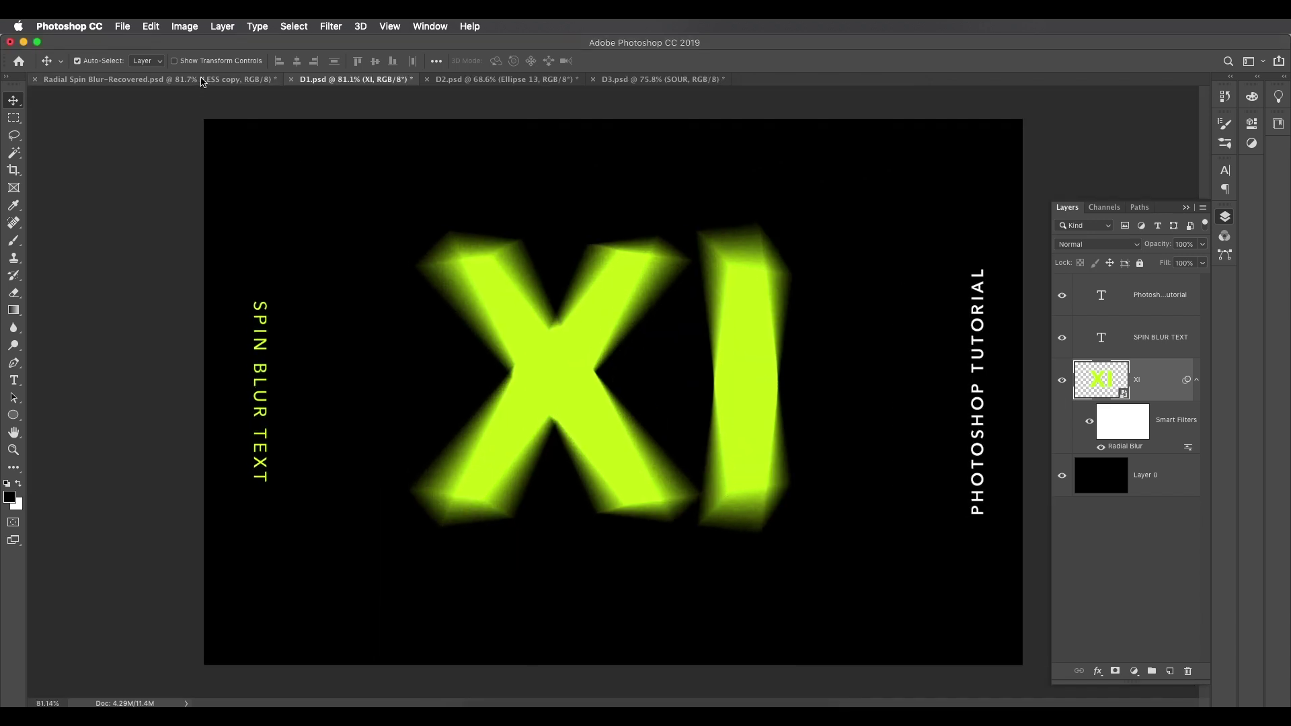
pyautogui.scroll(2, 274, 183)
# - View the reference poster's XI panel, return to D1.psd, then bring up D2.psd
pyautogui.moveTo(787, 508); pyautogui.dragTo(517, 368)
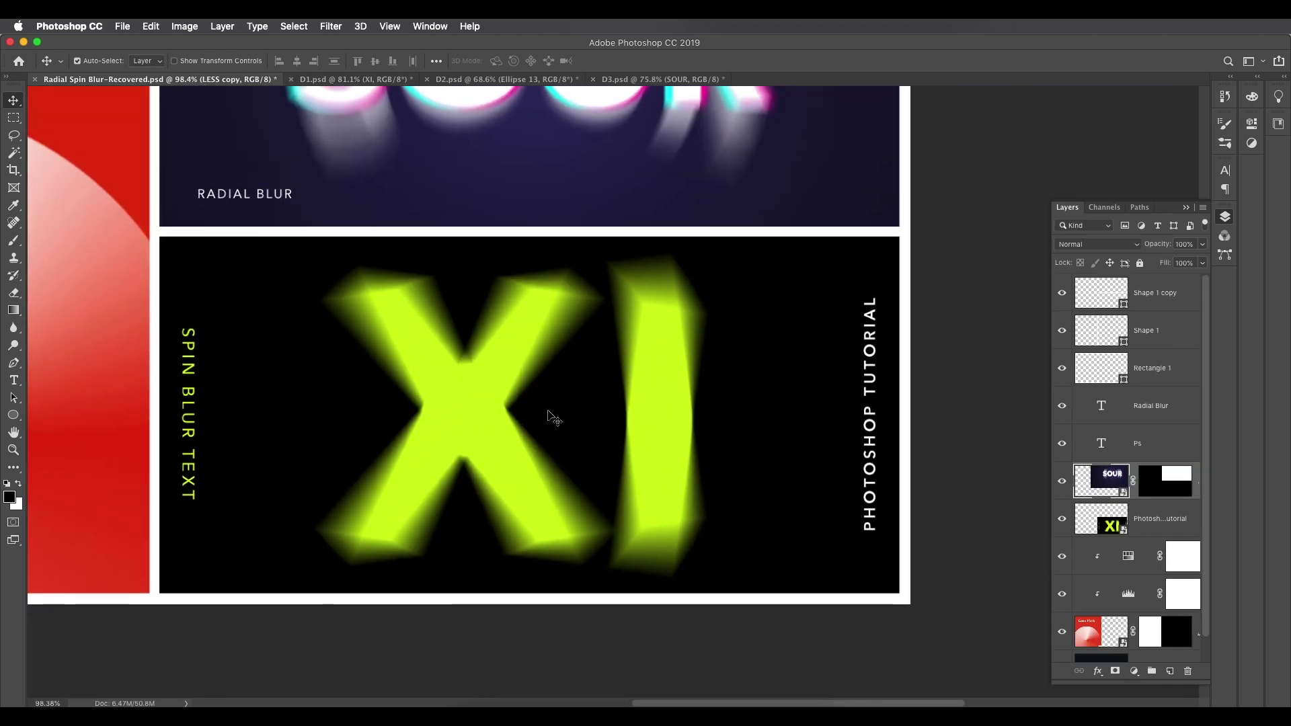
pyautogui.hotkey('ctrl', 'Tab')
pyautogui.scroll(3, 634, 386)
pyautogui.scroll(-8, 630, 388)
pyautogui.scroll(4, 630, 389)
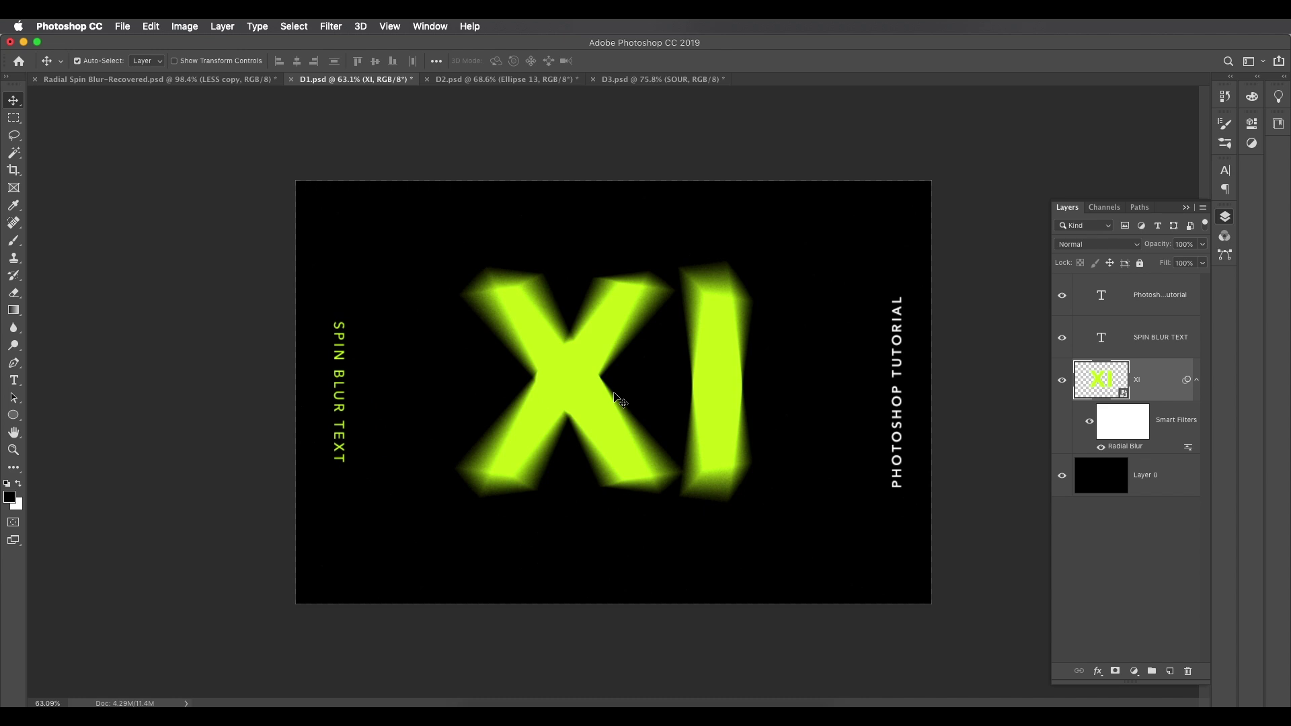
pyautogui.click(511, 79)
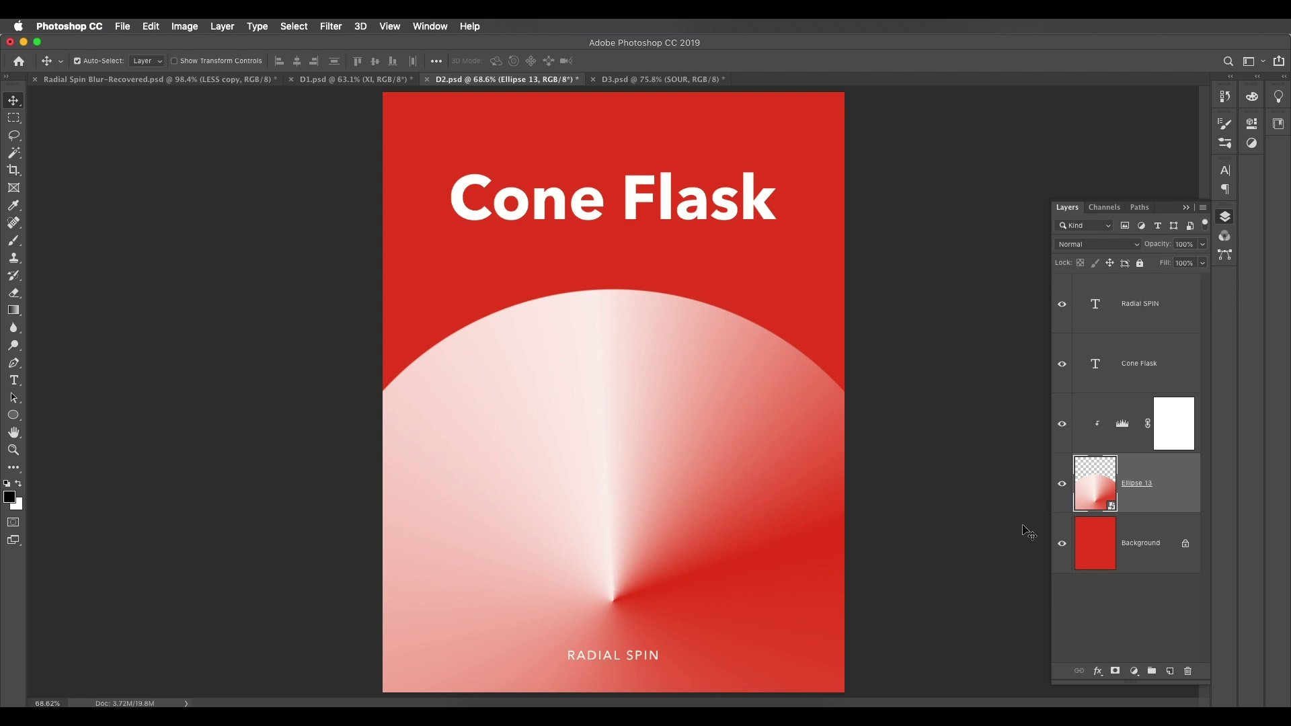
# - Inspect the Ellipse 13 smart object's plain gradient, then close it without saving
pyautogui.doubleClick(1111, 508)
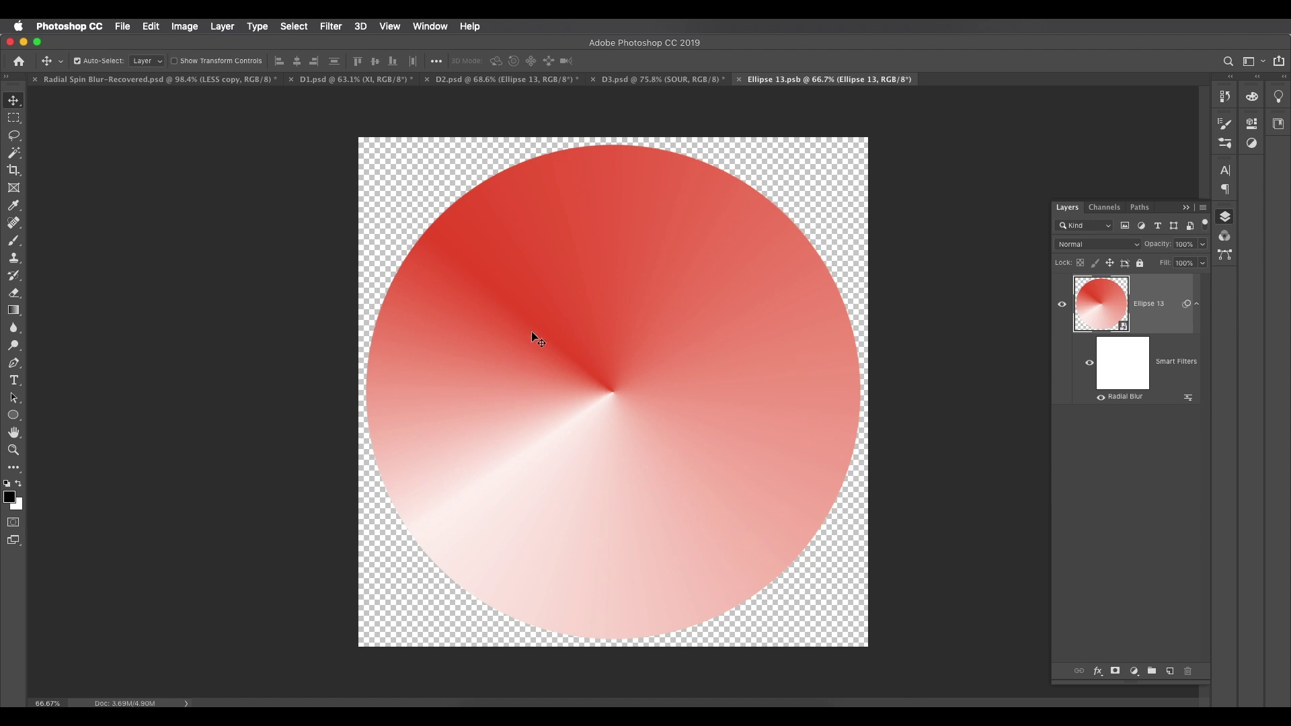
pyautogui.click(1090, 365)
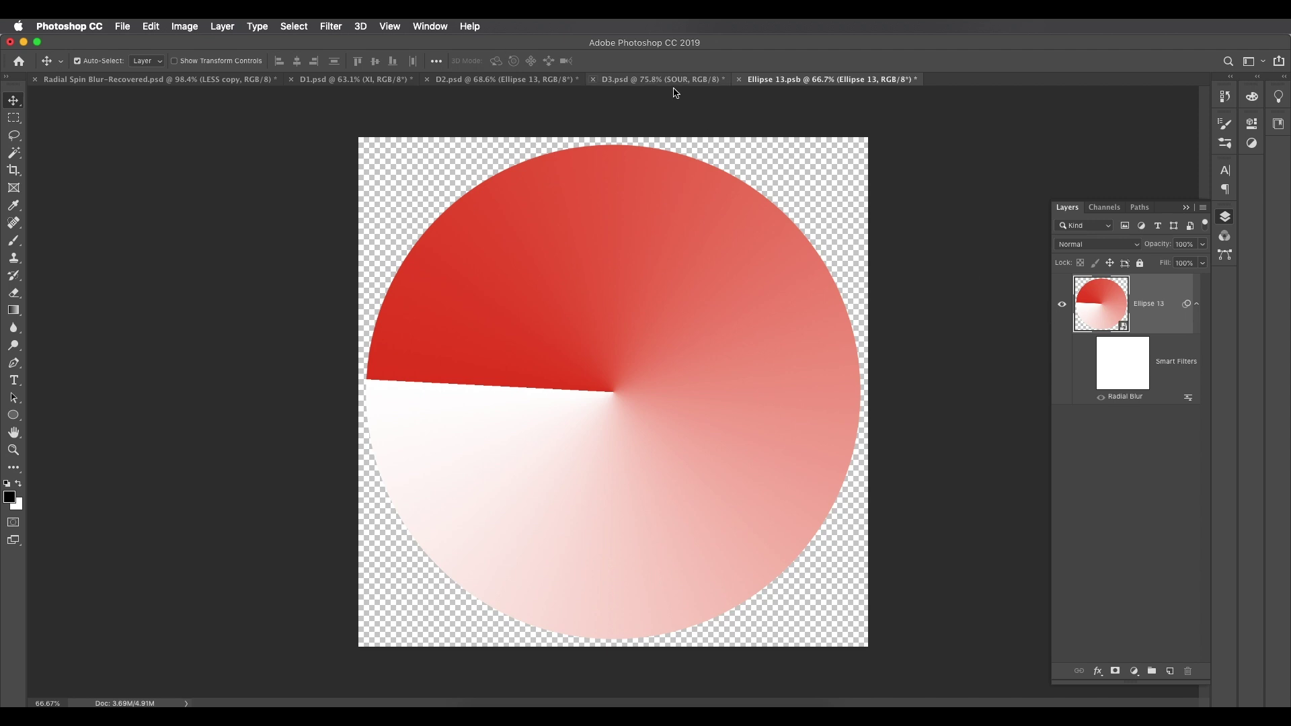
pyautogui.click(739, 79)
pyautogui.click(586, 260)
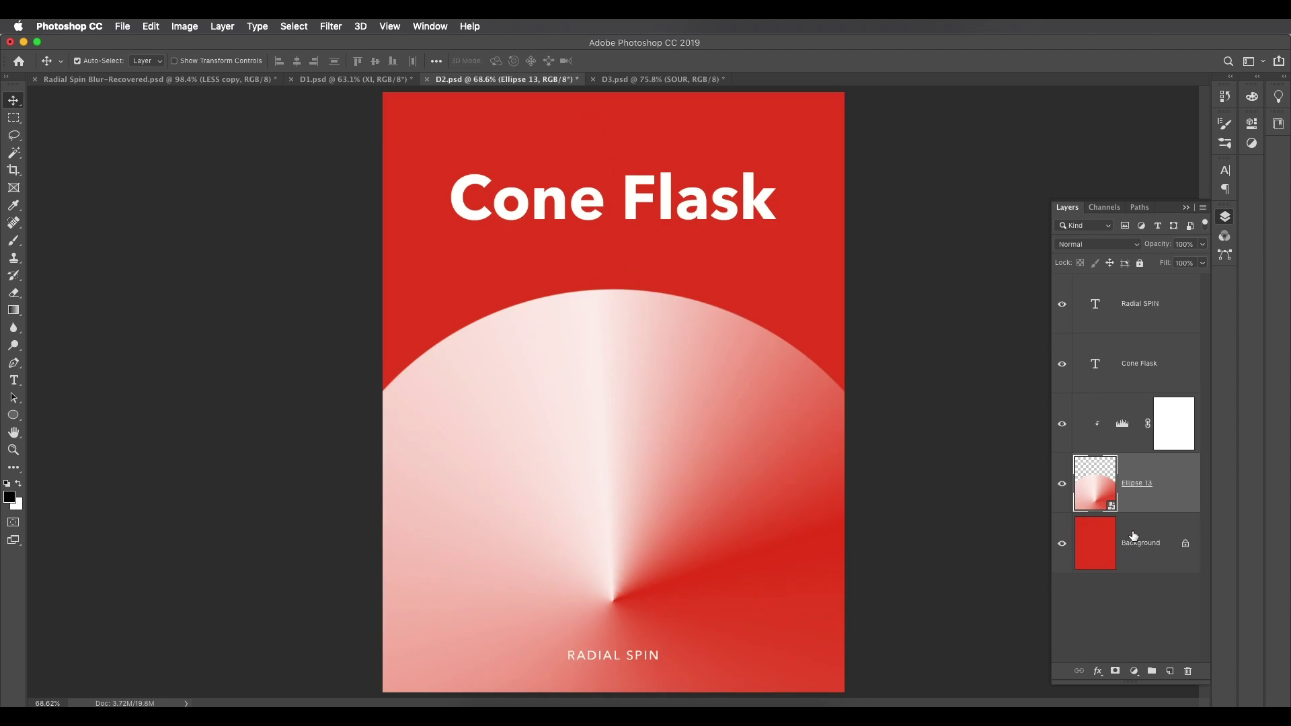
# - Delete the Ellipse 13 circle layer and the Levels adjustment layer
pyautogui.press('BackSpace')
pyautogui.click(1107, 433)
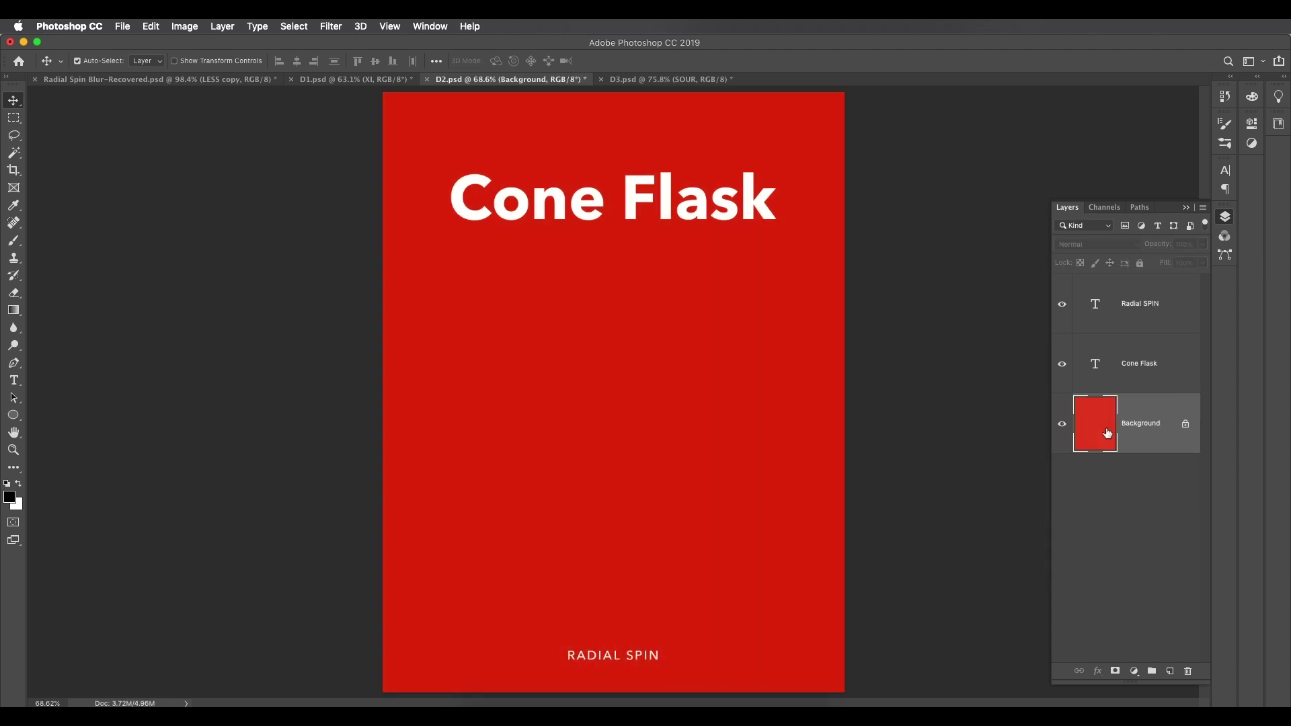
pyautogui.press('BackSpace')
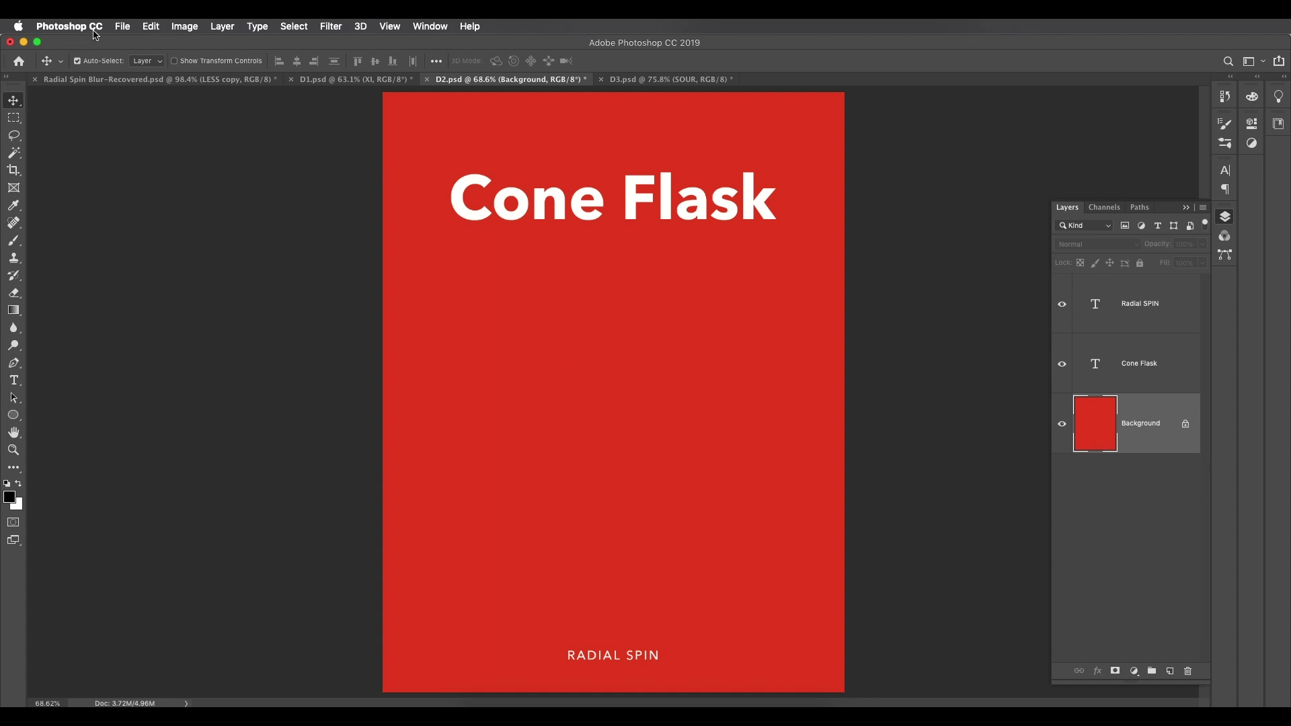
# - Sample the poster's red with the Eyedropper as the foreground colour and confirm it
pyautogui.click(121, 27)
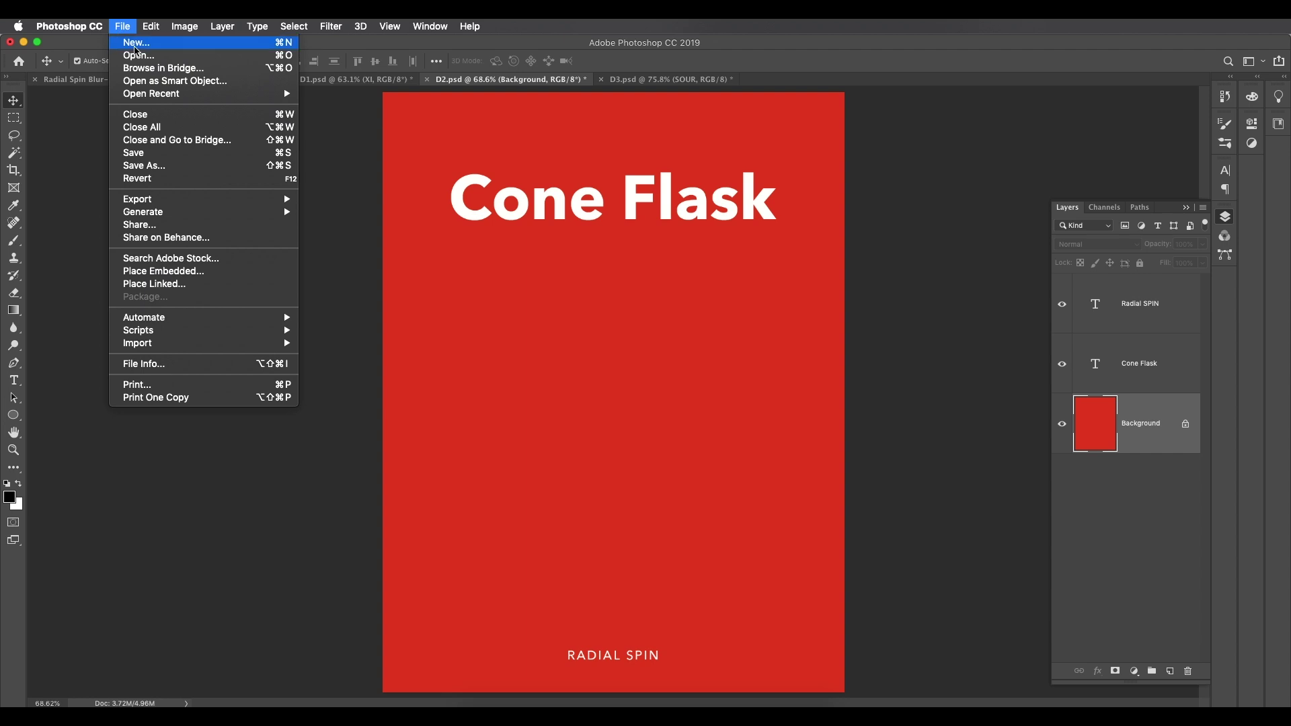
pyautogui.click(1102, 475)
pyautogui.press('i')
pyautogui.click(707, 328)
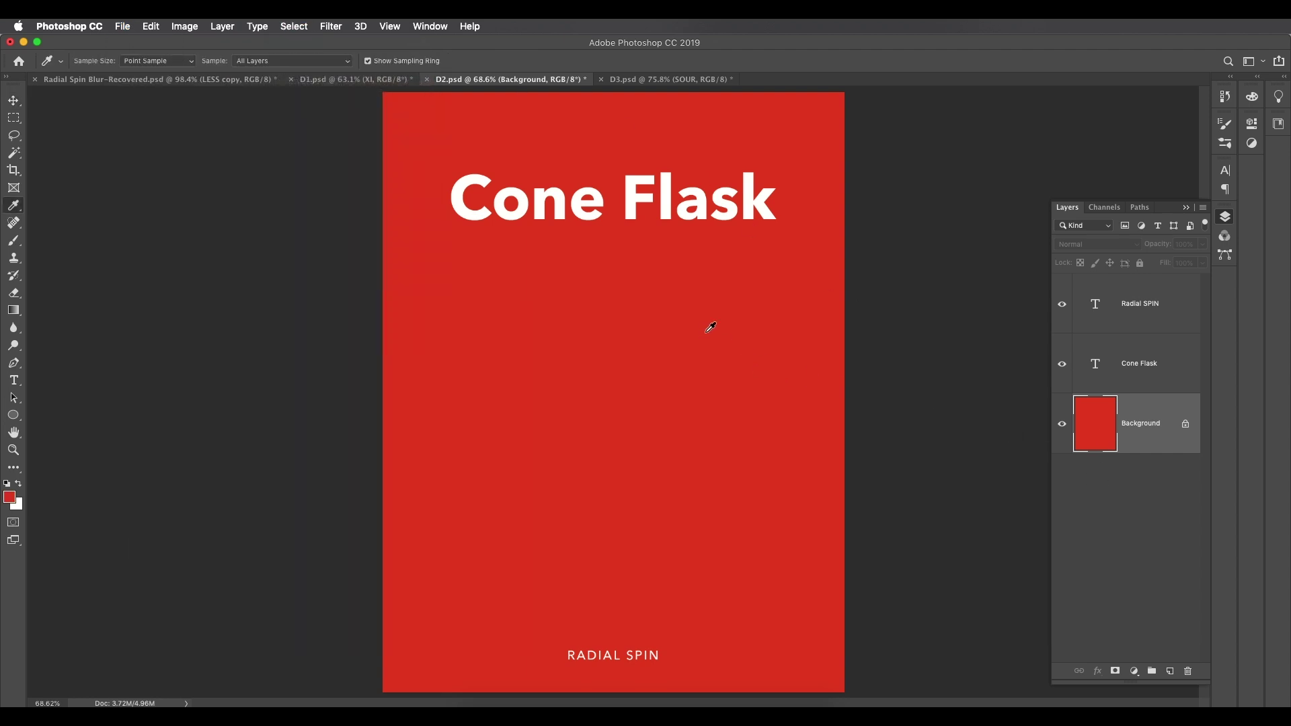
pyautogui.click(10, 498)
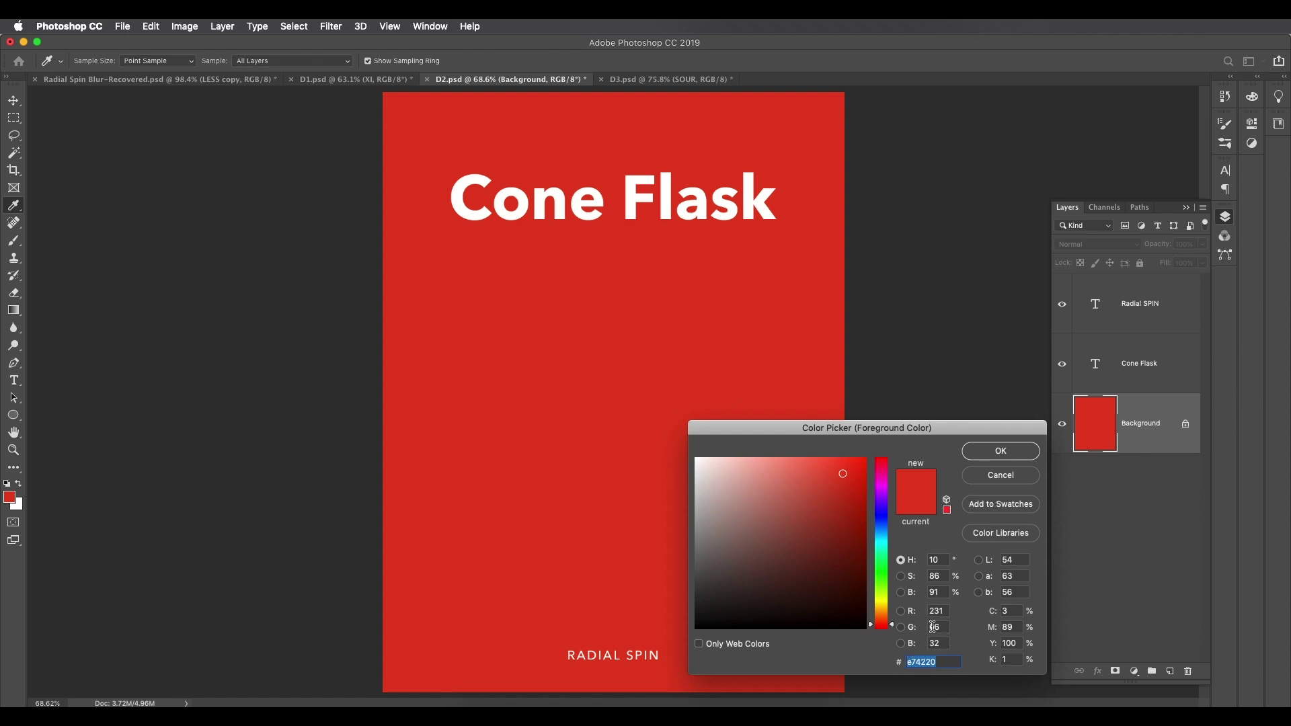
pyautogui.click(981, 457)
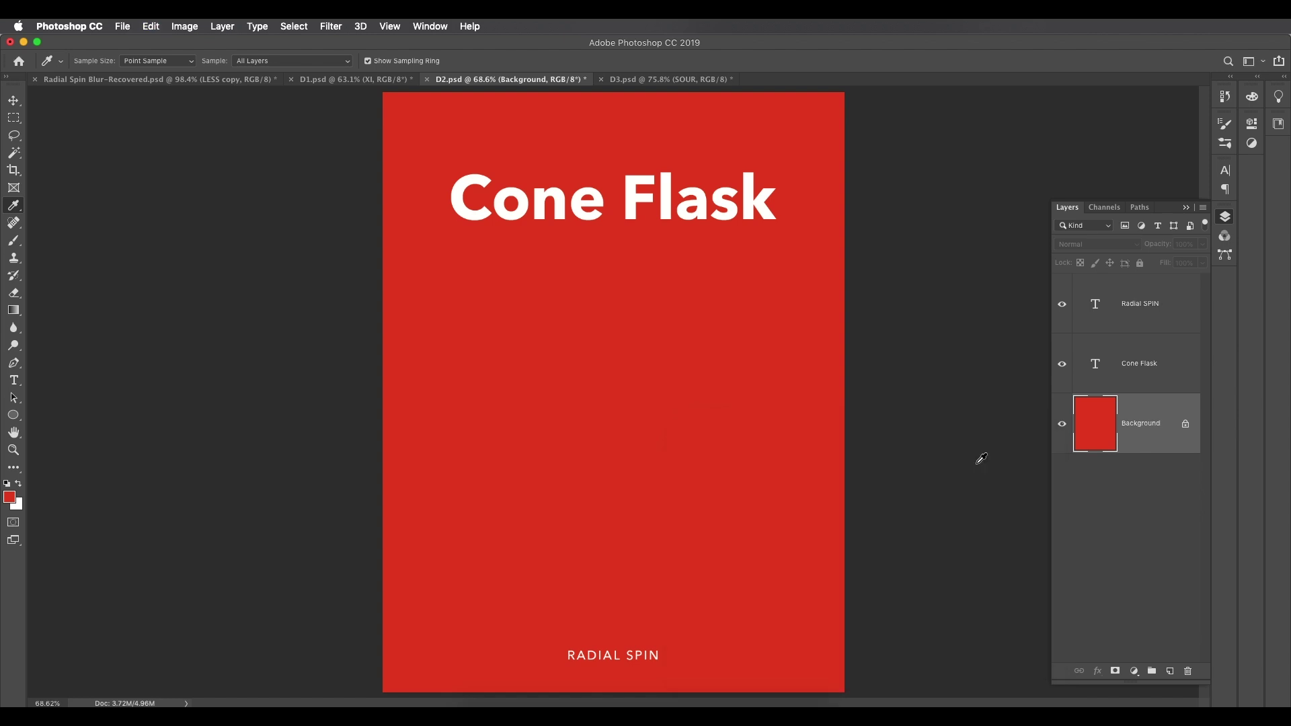
# - Create a new 1300 × 1300 px document at 300 ppi
pyautogui.click(116, 28)
pyautogui.click(132, 39)
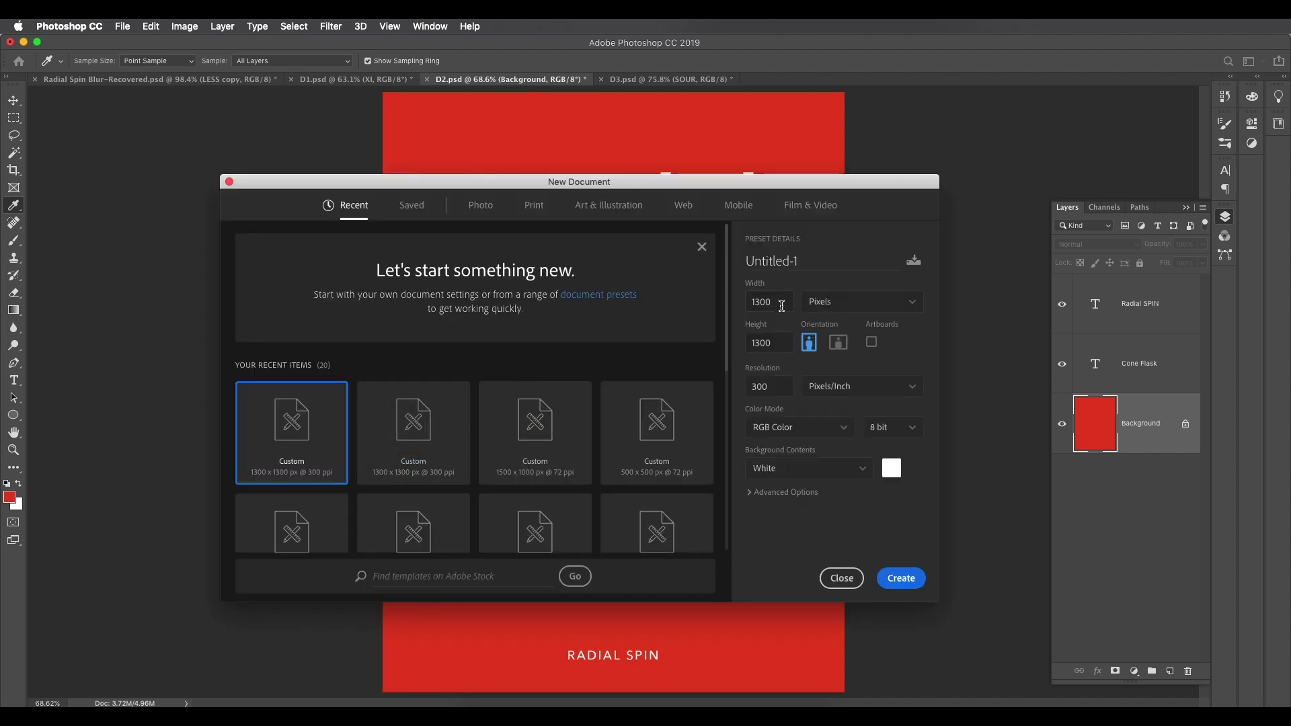
pyautogui.doubleClick(774, 305)
pyautogui.doubleClick(769, 385)
pyautogui.click(884, 581)
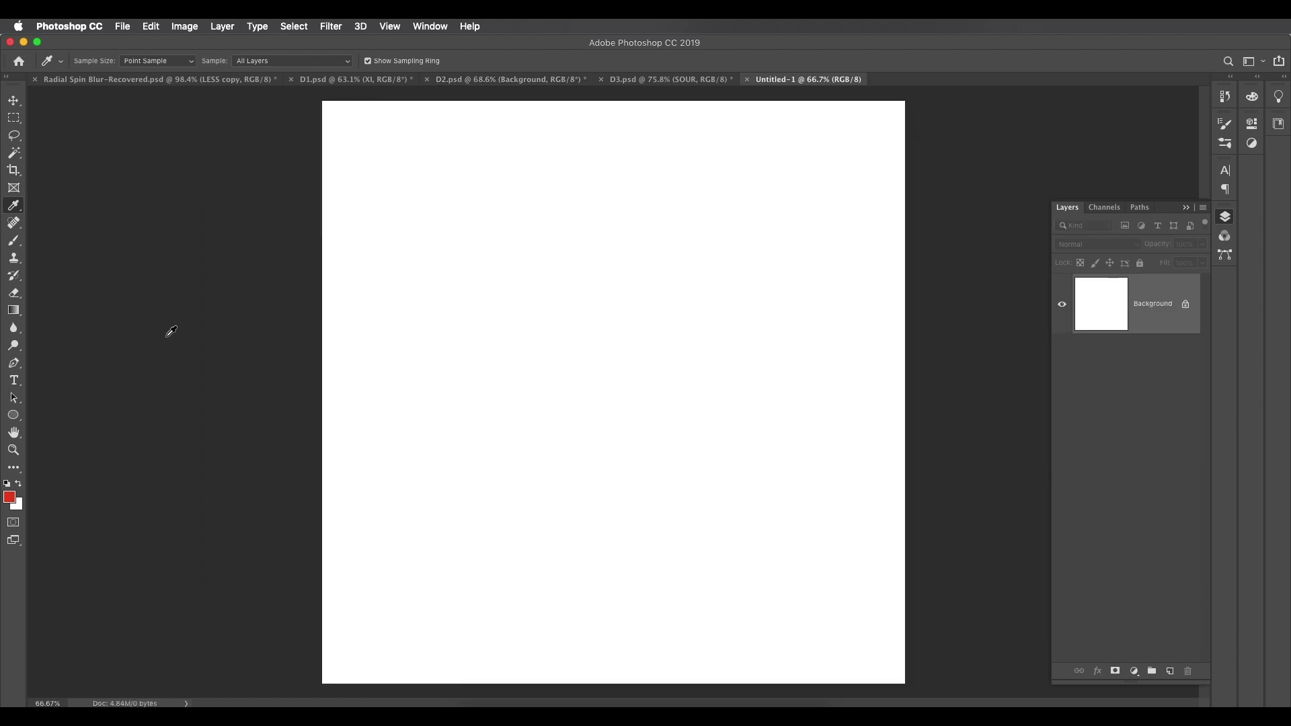
# - Draw a canvas-filling 1286 × 1286 px circle with the Ellipse Tool and open its fill options
pyautogui.press('v')
pyautogui.press('super+minus')
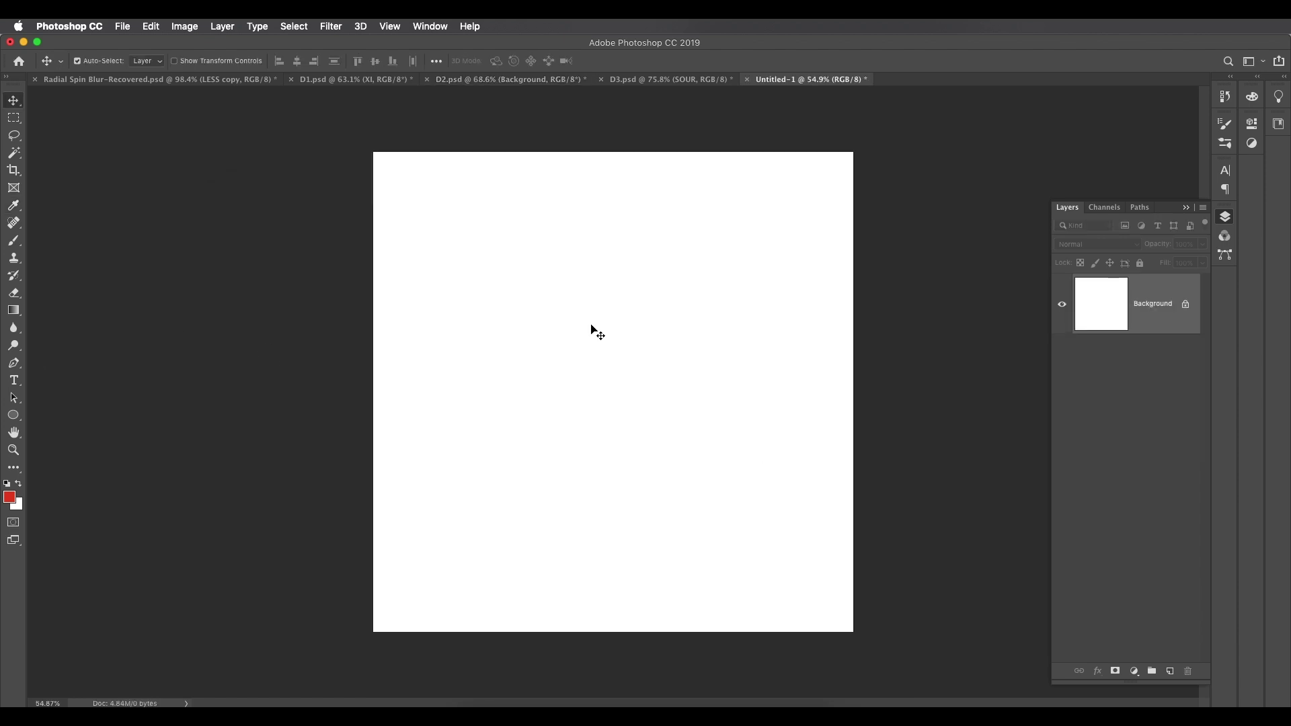
pyautogui.click(13, 415)
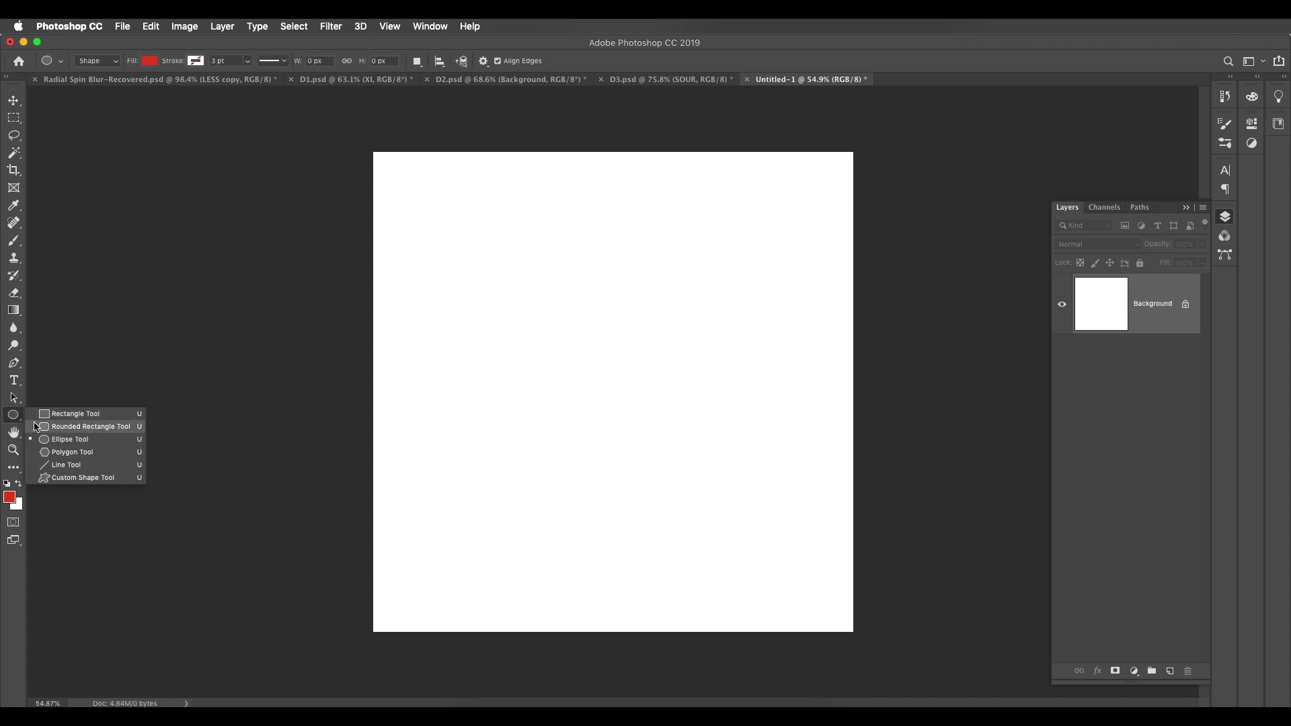
pyautogui.click(67, 440)
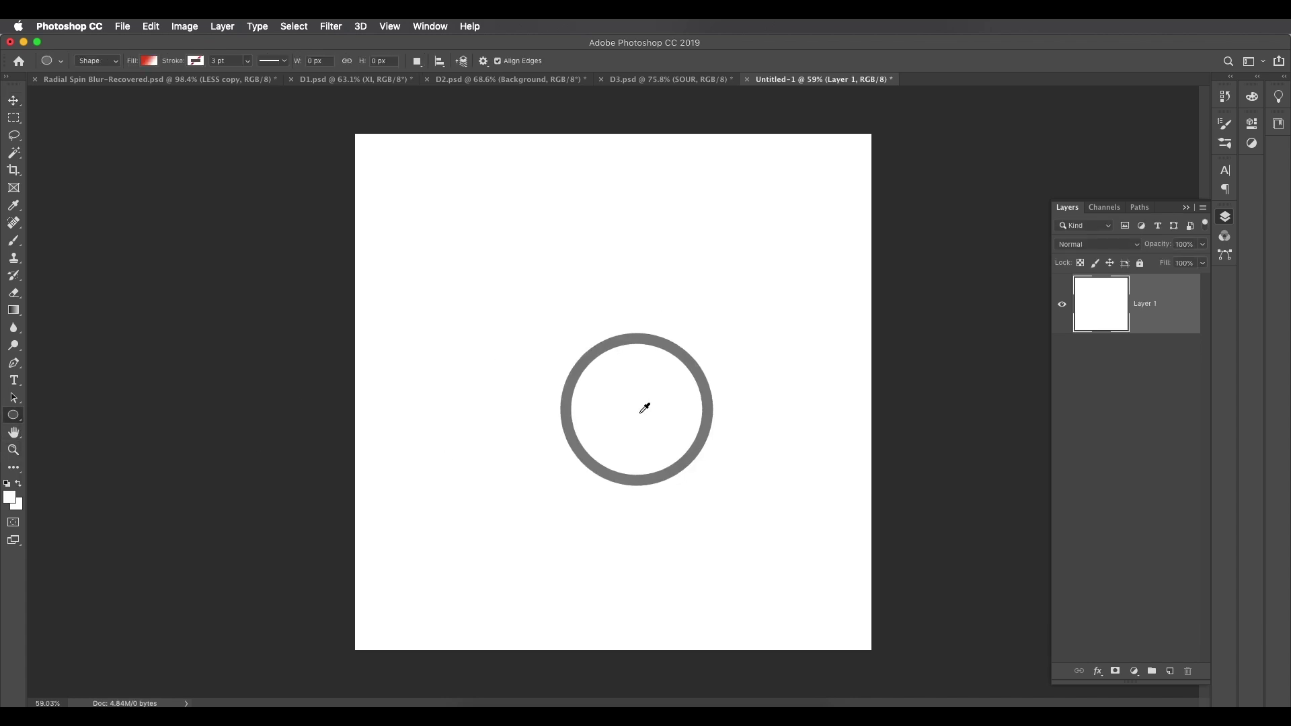
pyautogui.moveTo(620, 382); pyautogui.dragTo(867, 671)
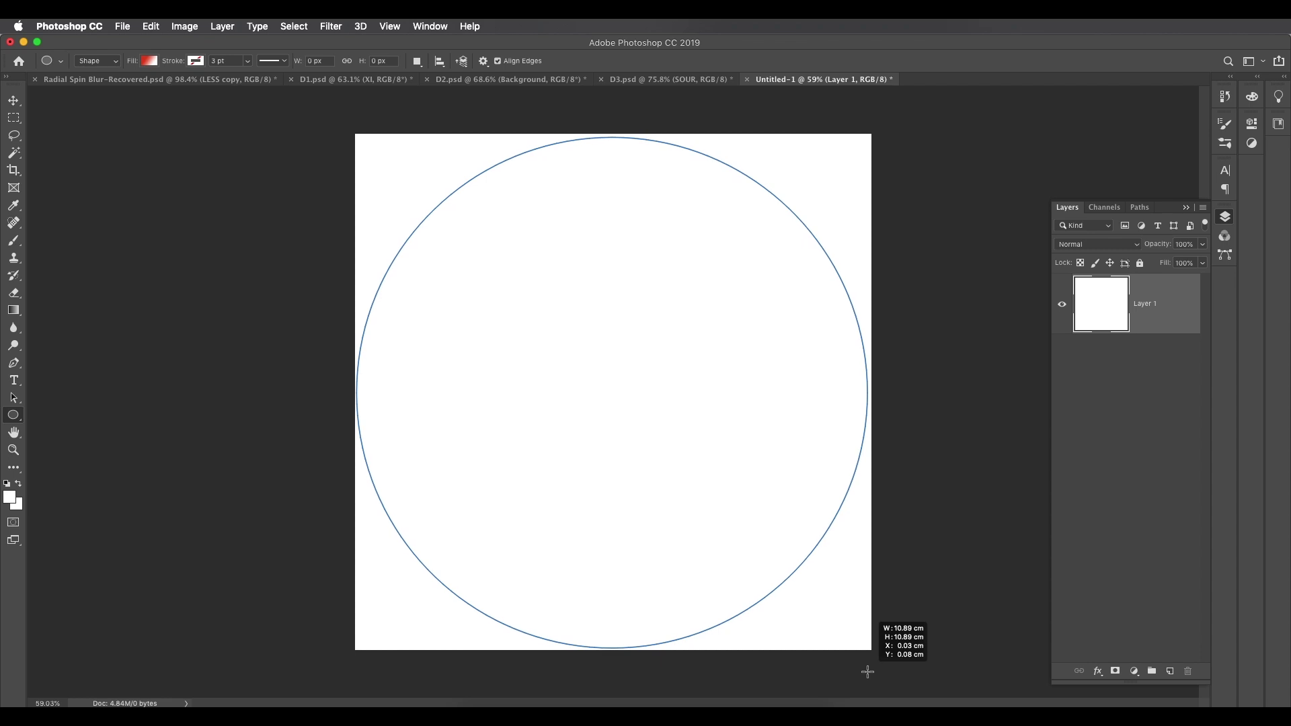
pyautogui.moveTo(868, 672); pyautogui.dragTo(868, 673)
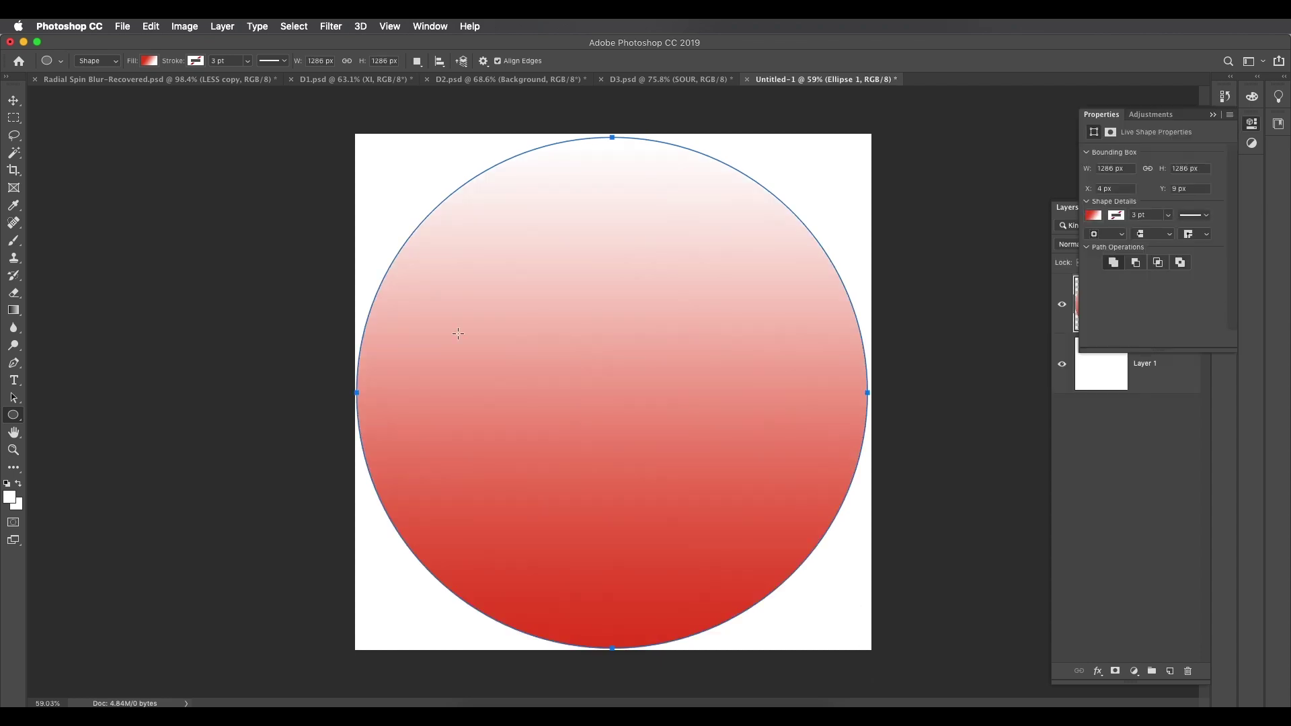
pyautogui.click(1214, 116)
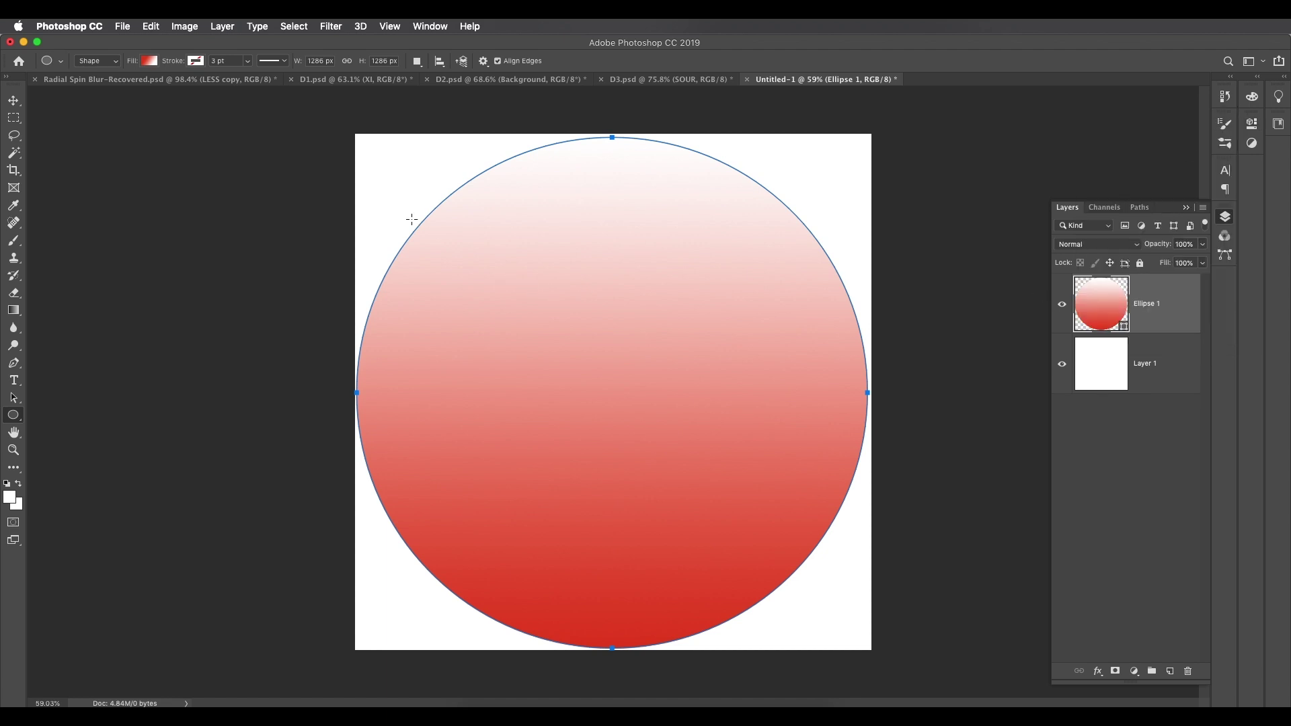
pyautogui.click(147, 61)
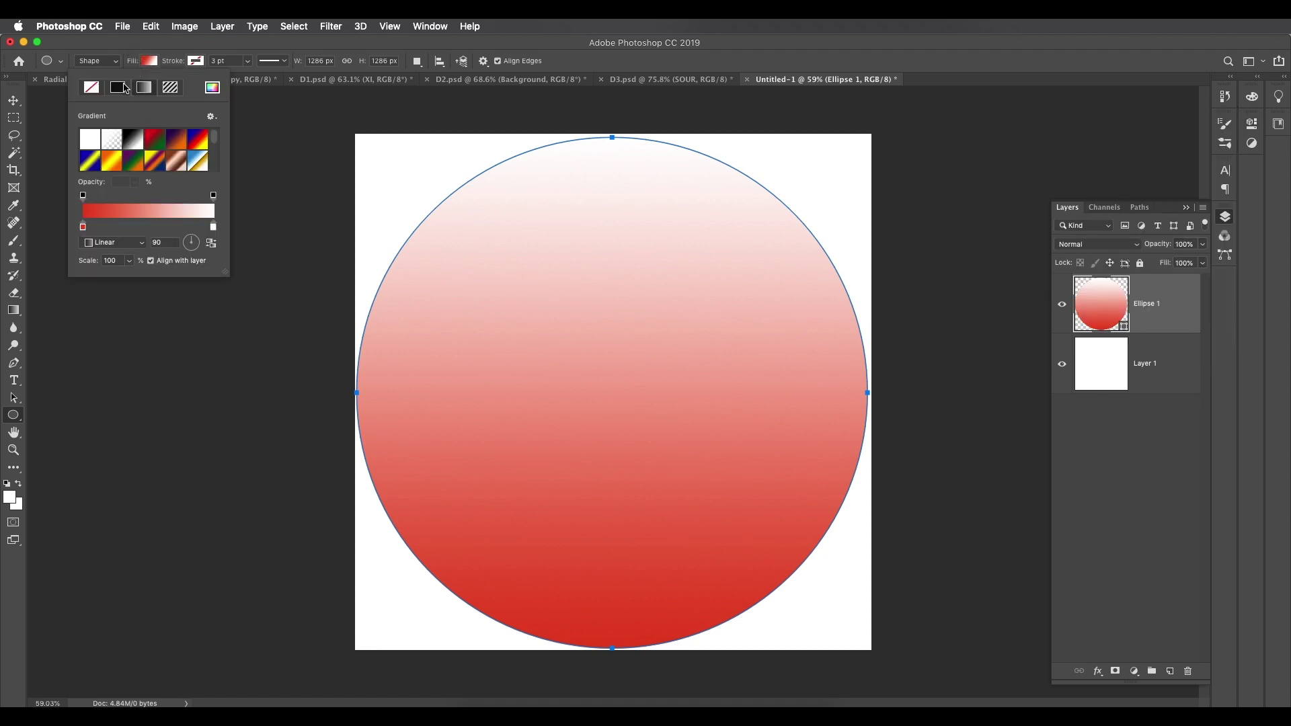
# - Give Ellipse 1 an Angle gradient fill from red #e74220 to white at 174°
pyautogui.click(125, 88)
pyautogui.click(145, 91)
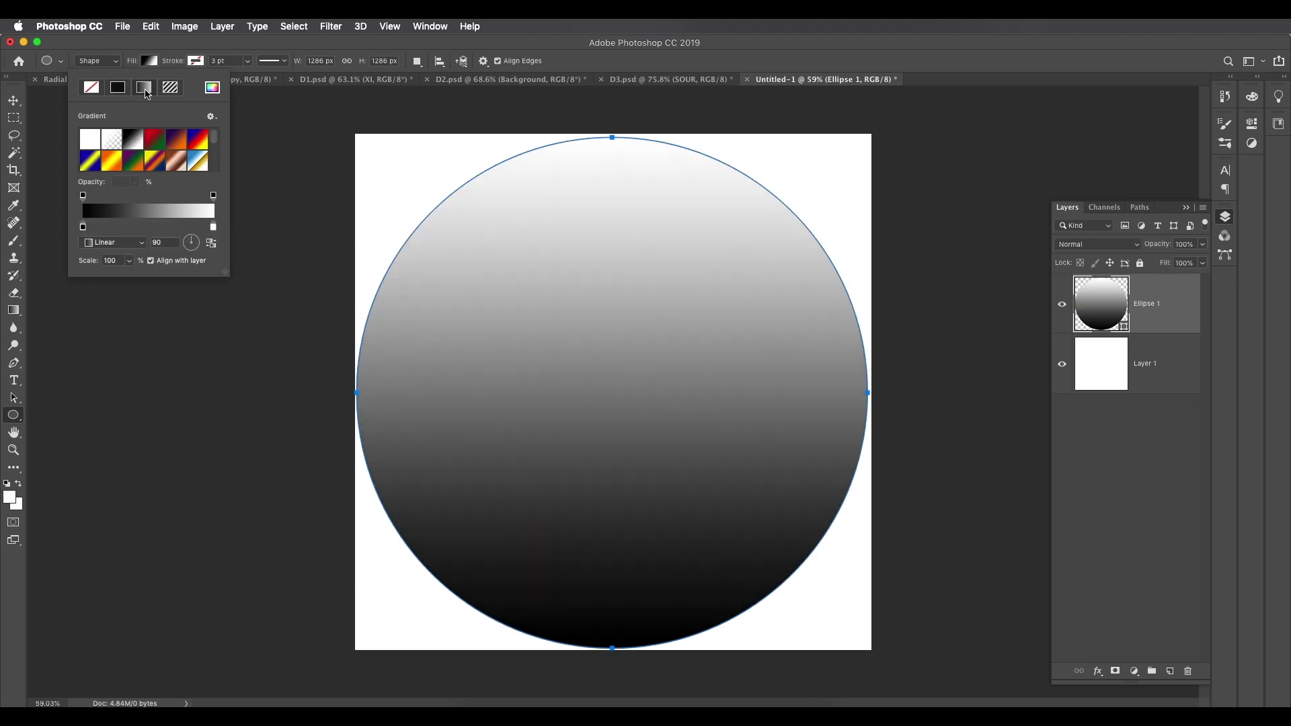
pyautogui.doubleClick(84, 229)
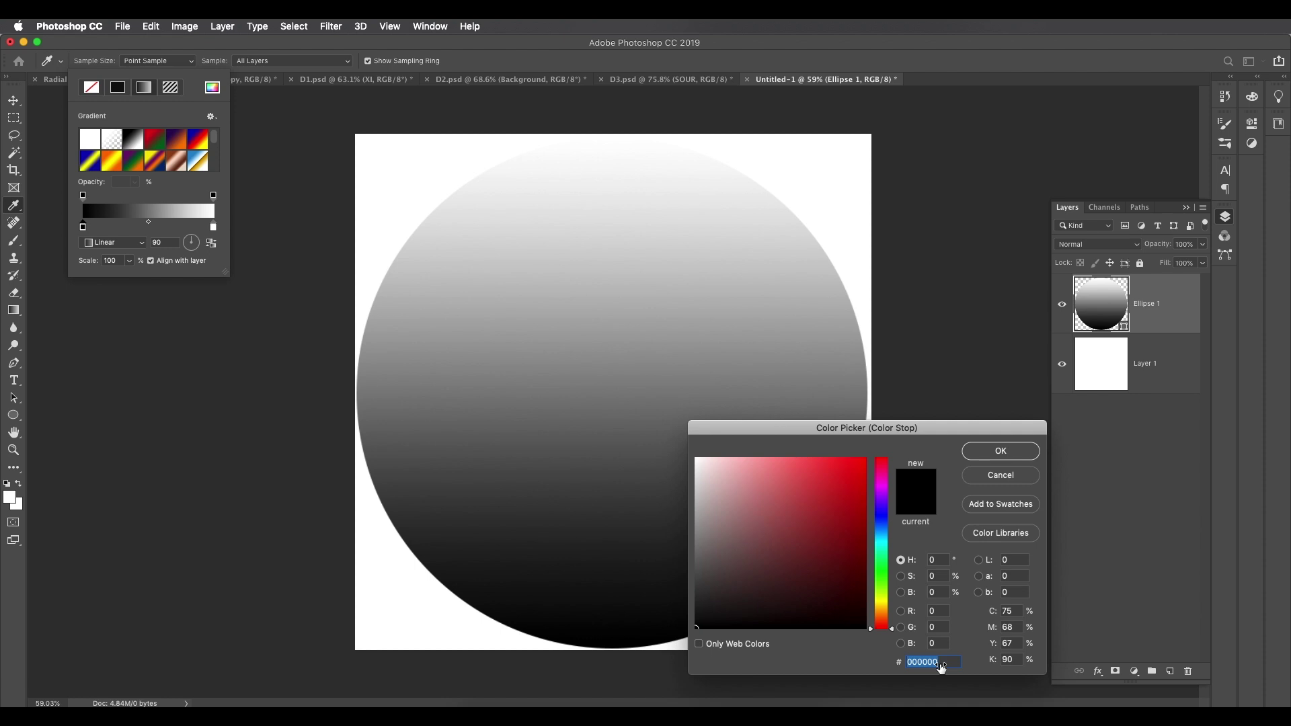
pyautogui.write('e74220')
pyautogui.moveTo(908, 665); pyautogui.dragTo(941, 666)
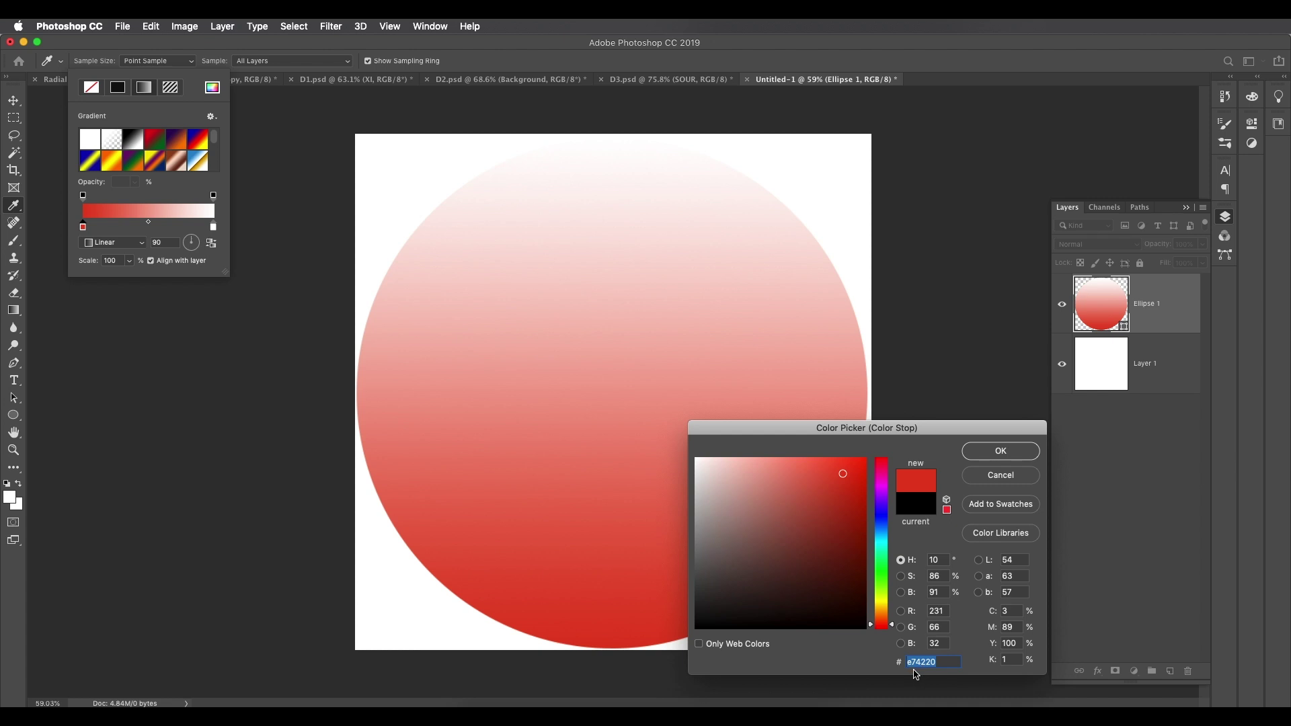
pyautogui.click(983, 455)
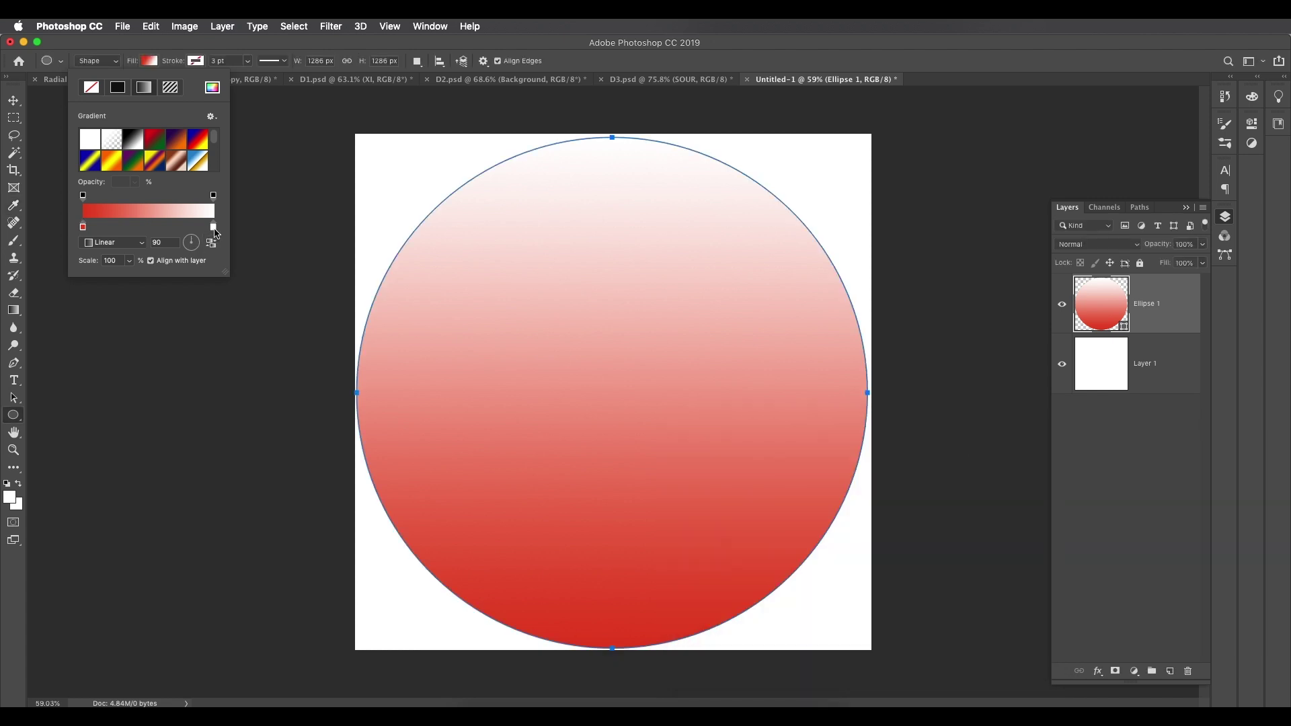
pyautogui.click(138, 245)
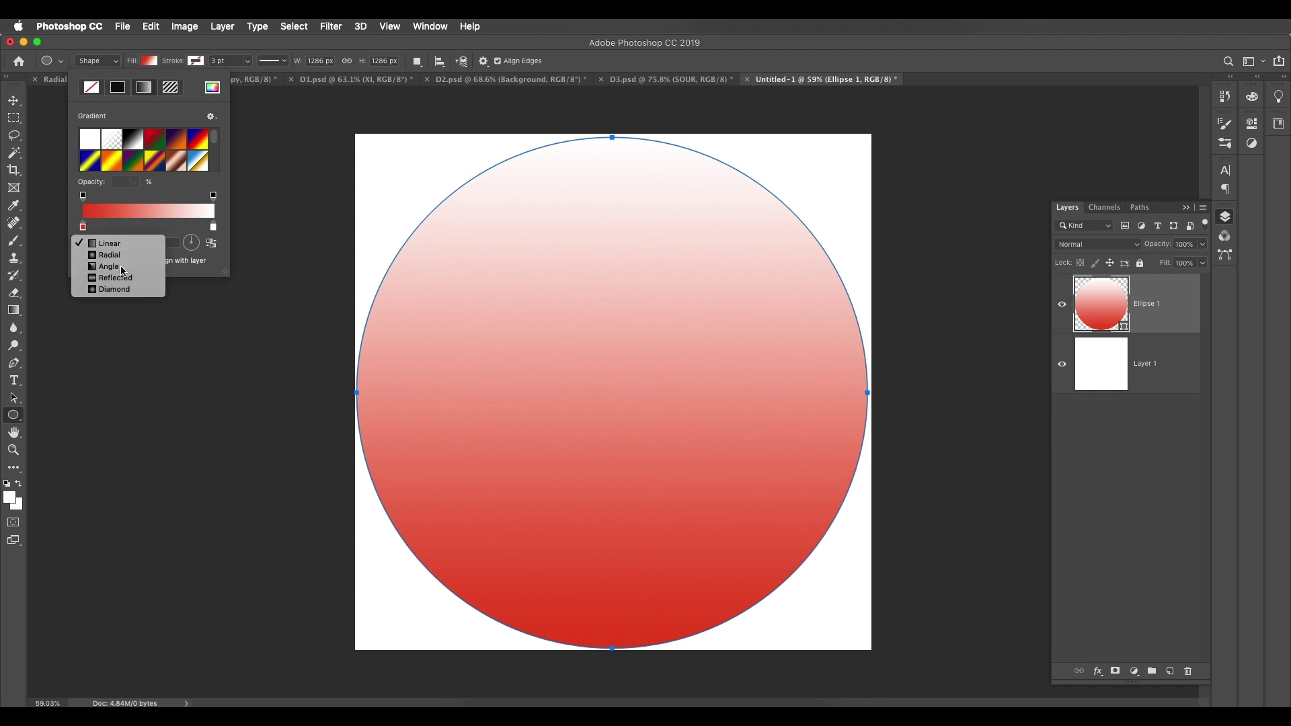
pyautogui.click(135, 266)
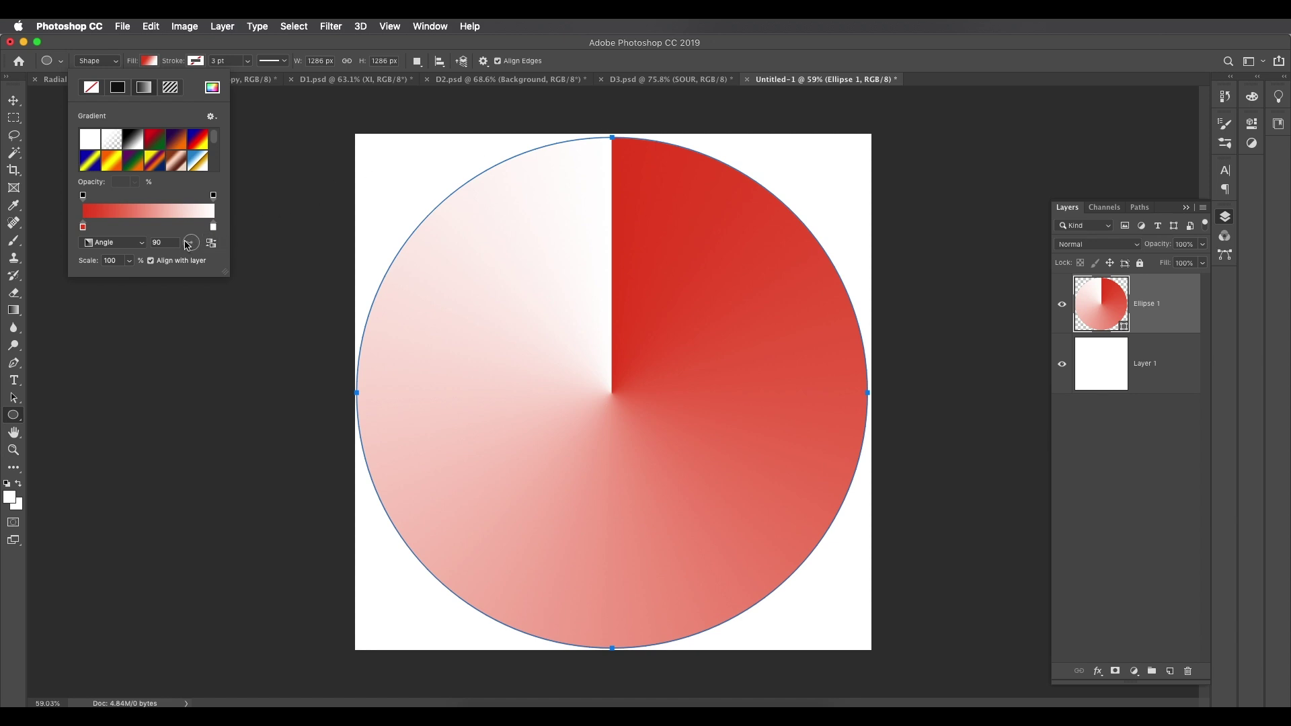
pyautogui.moveTo(188, 245); pyautogui.dragTo(504, 230)
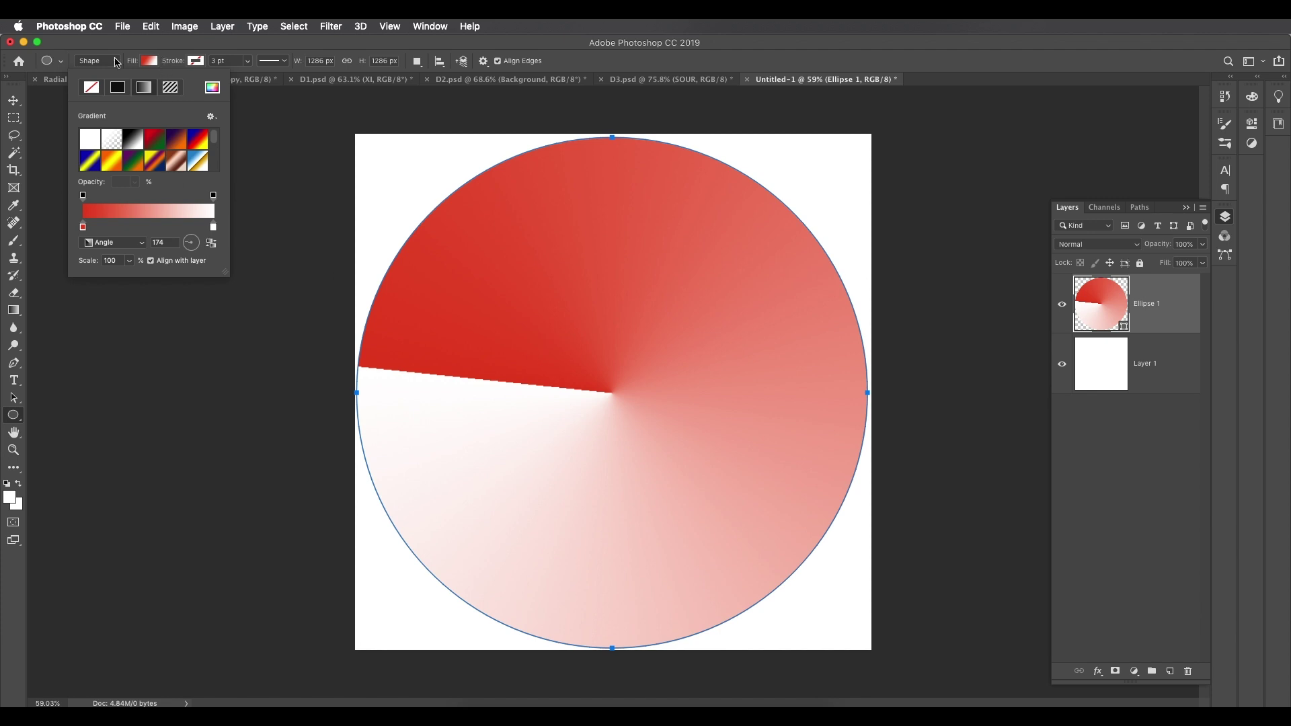
pyautogui.click(14, 99)
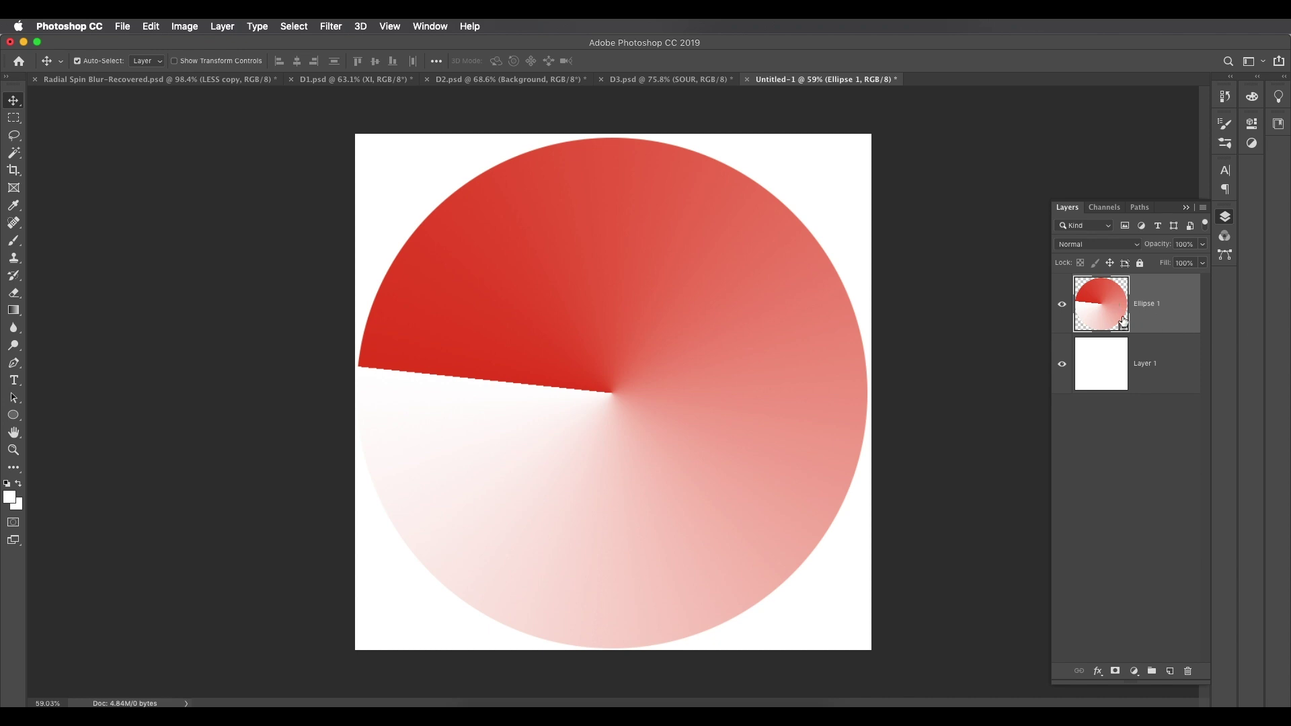
# - Convert Ellipse 1 to a smart object and delete the white Layer 1
pyautogui.rightClick(1161, 326)
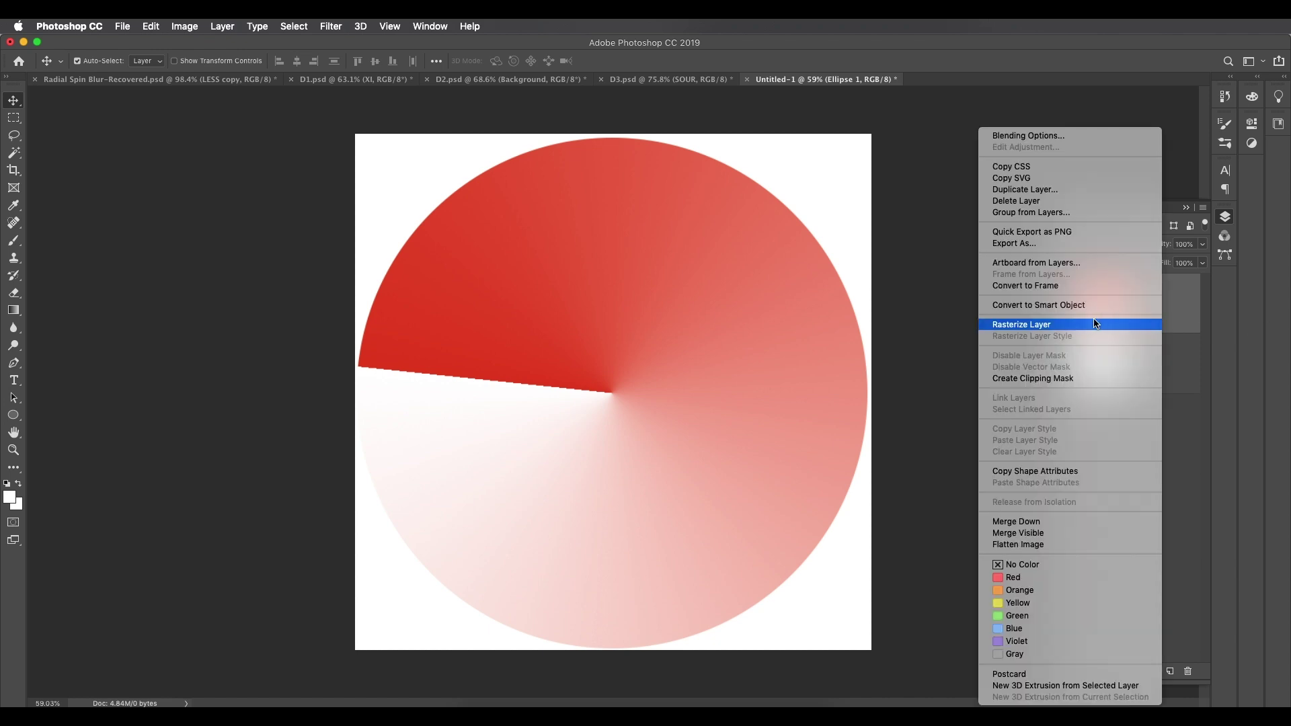
pyautogui.click(1083, 305)
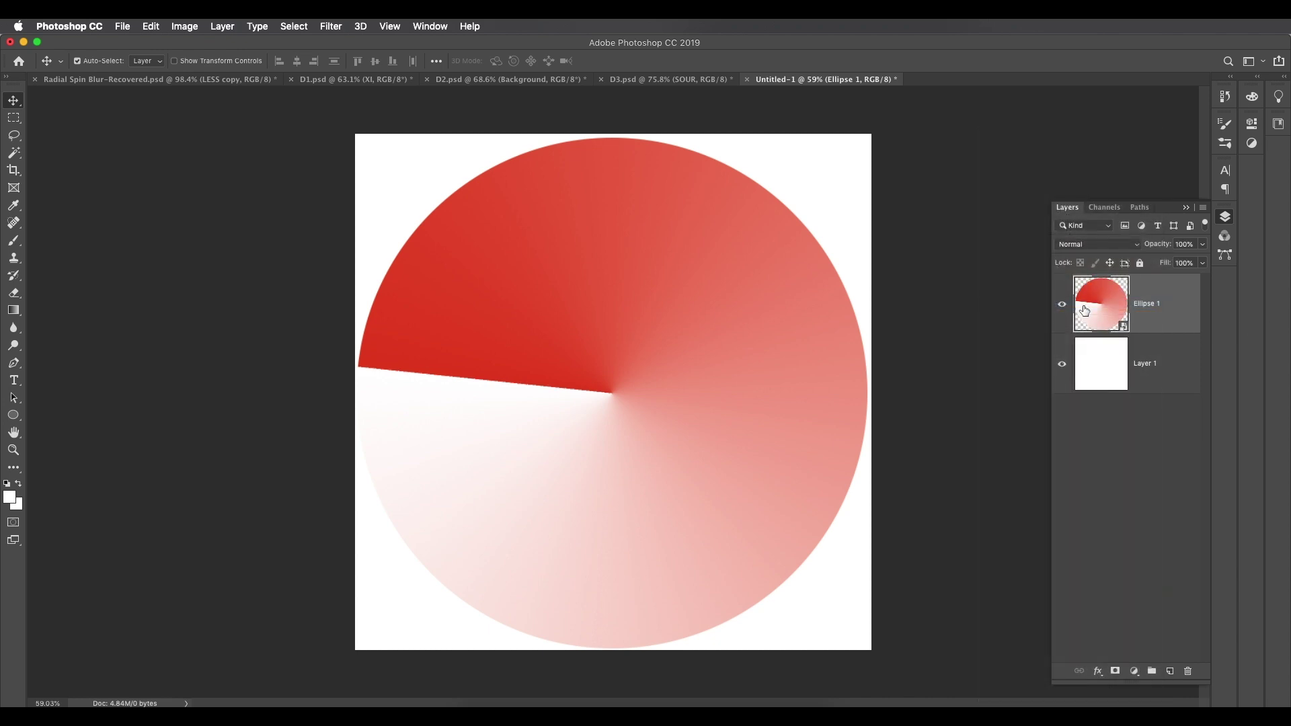
pyautogui.click(1101, 344)
pyautogui.moveTo(1156, 374); pyautogui.dragTo(1189, 671)
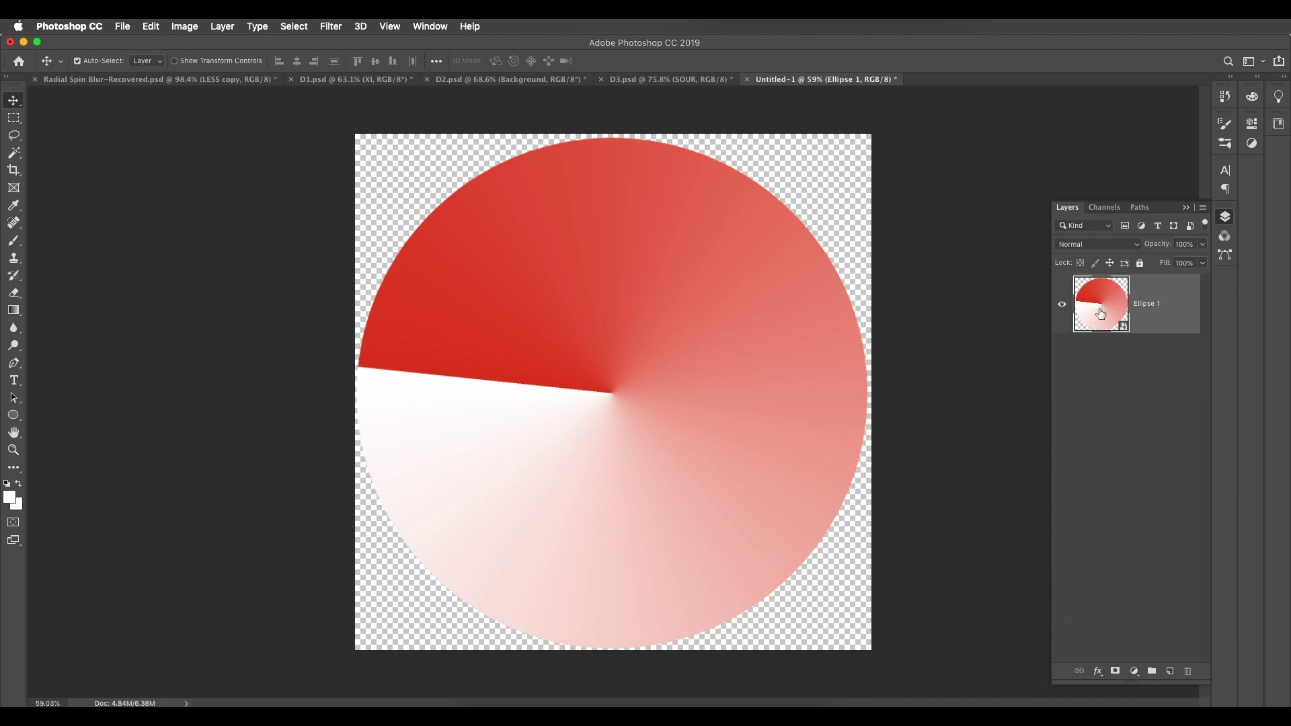
# - Apply a Spin Radial Blur of amount 75 to the circle, adjusting its centre
pyautogui.click(331, 26)
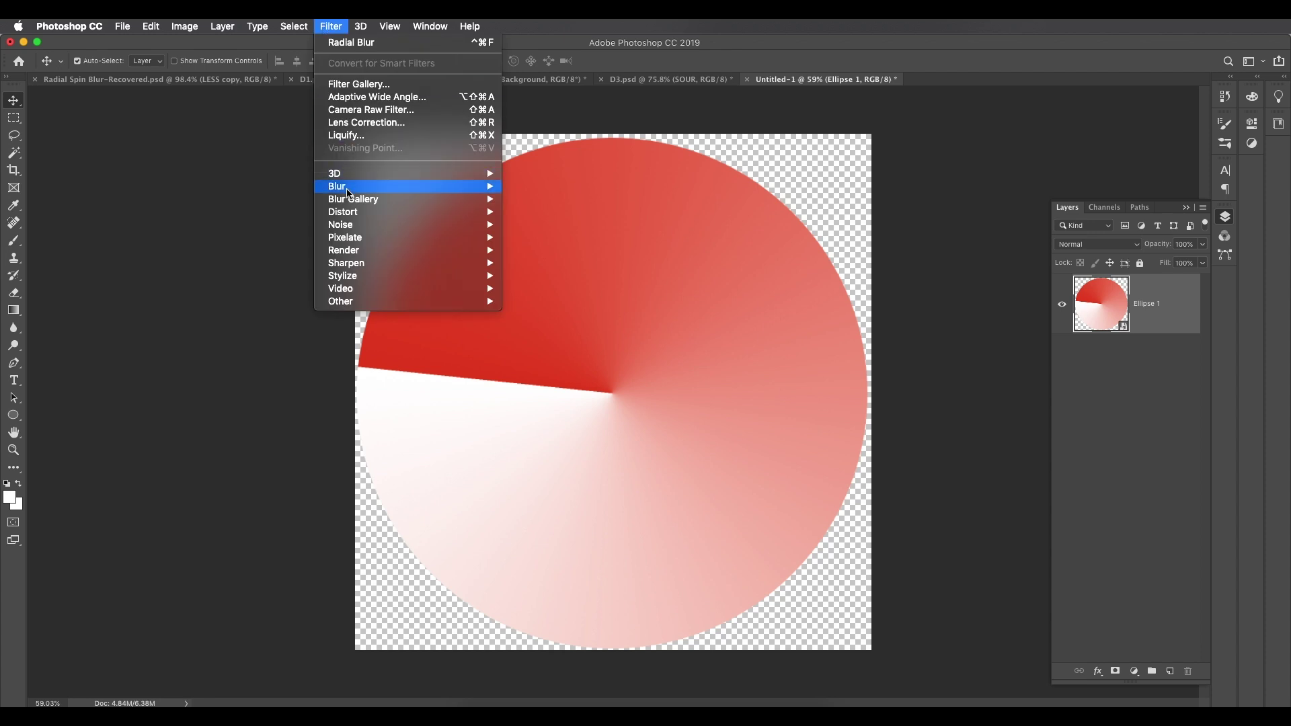
pyautogui.moveTo(358, 200)
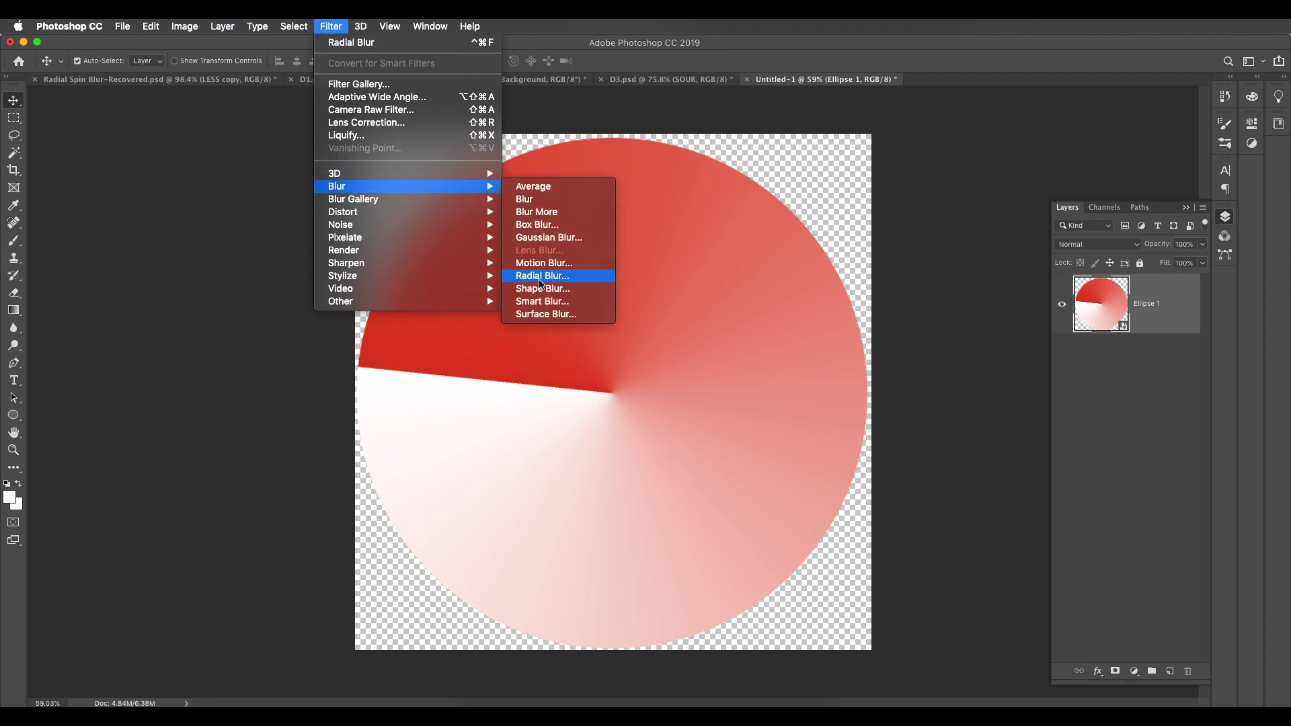
pyautogui.click(531, 275)
pyautogui.moveTo(792, 137); pyautogui.dragTo(764, 138)
pyautogui.moveTo(771, 138); pyautogui.dragTo(780, 139)
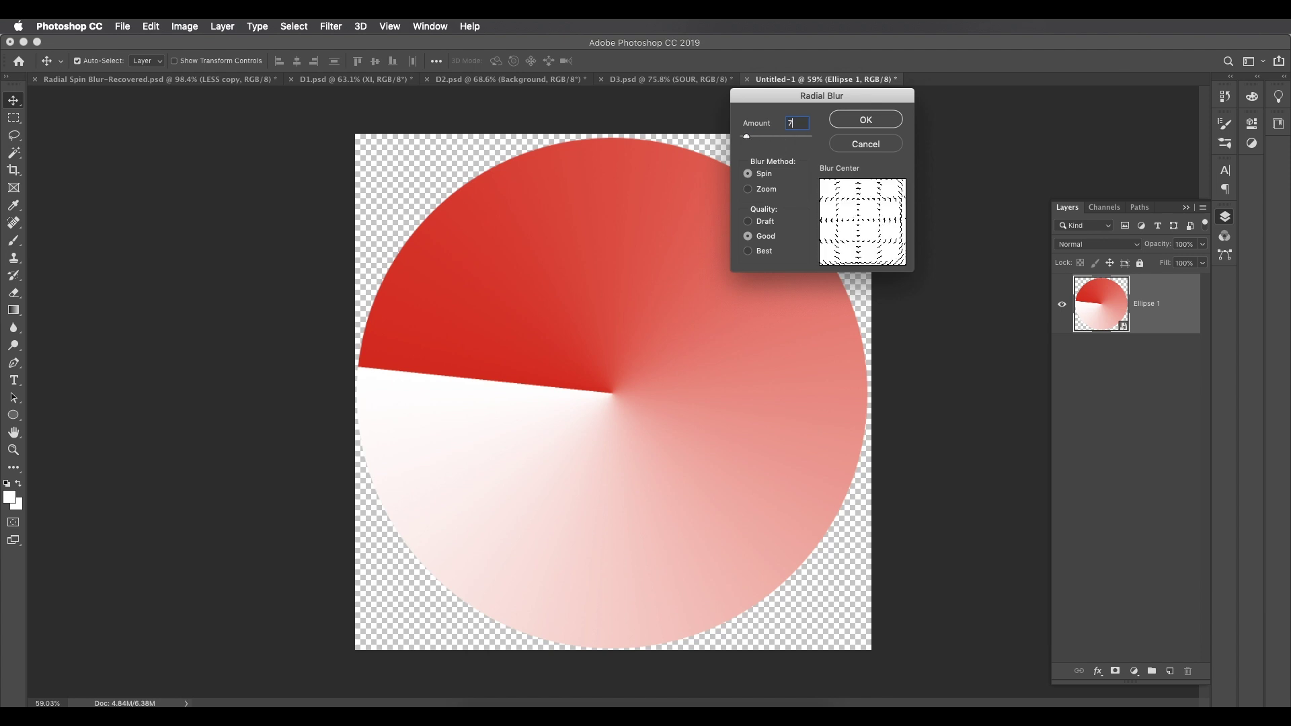
pyautogui.click(845, 120)
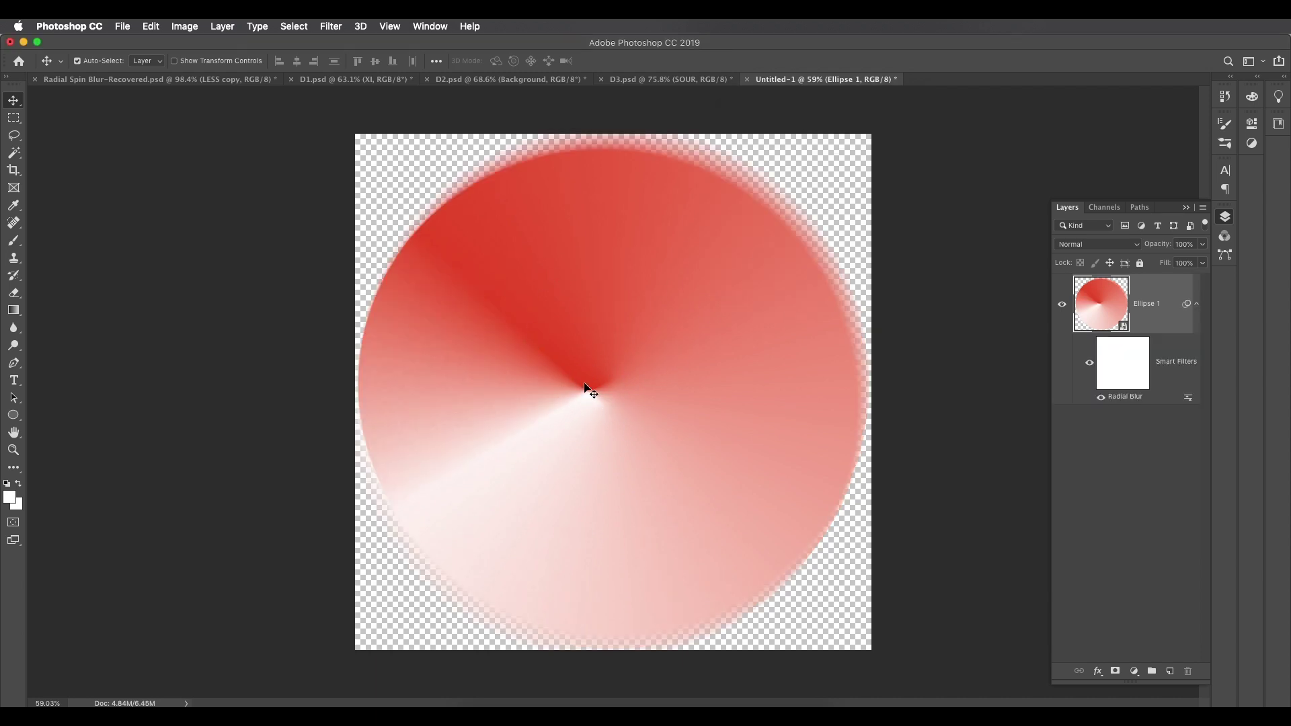
pyautogui.doubleClick(1124, 398)
pyautogui.moveTo(862, 223); pyautogui.dragTo(865, 228)
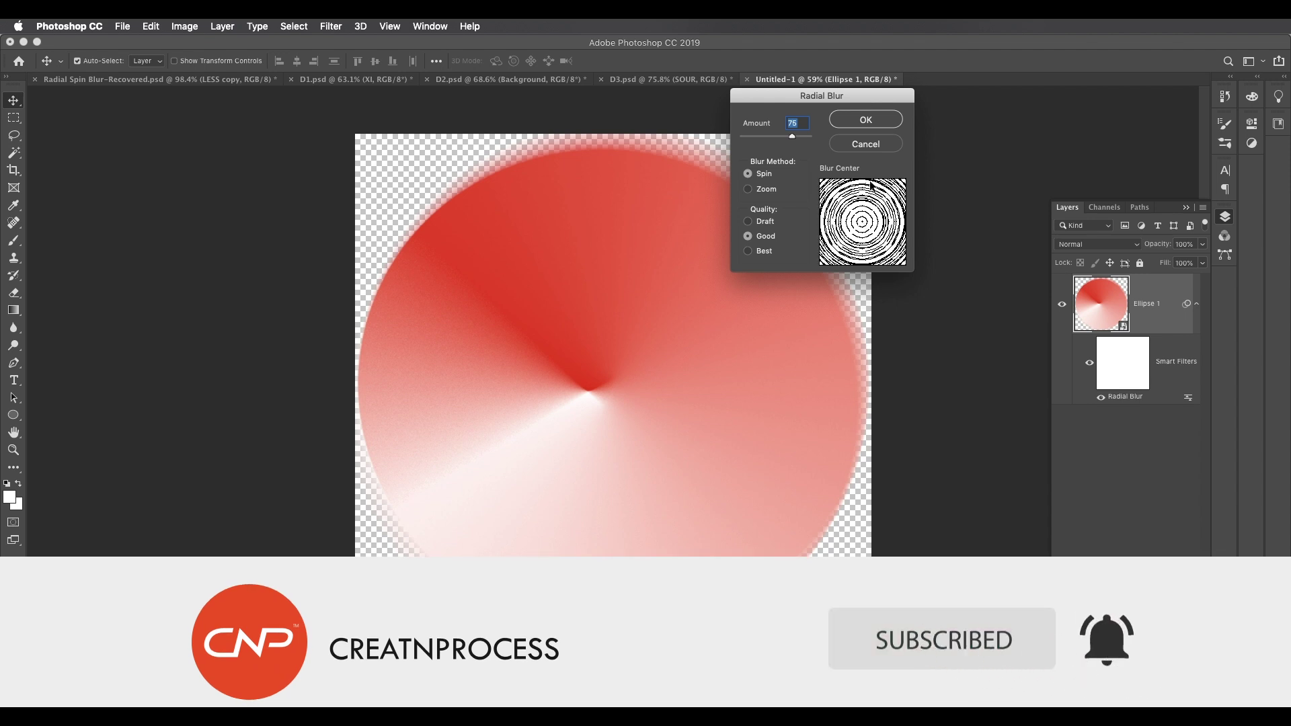
pyautogui.click(863, 122)
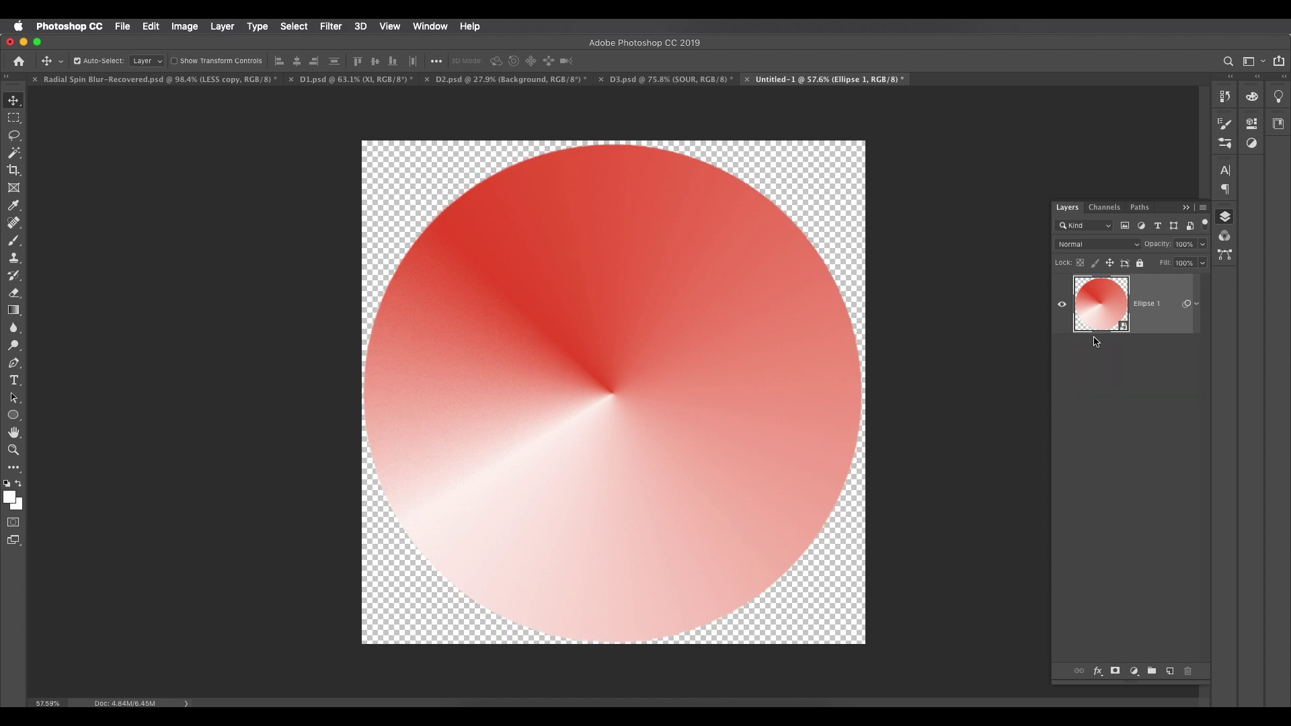
# - Wrap the blurred Ellipse 1 into a new smart object and drag it onto the D2.psd canvas
pyautogui.click(1197, 304)
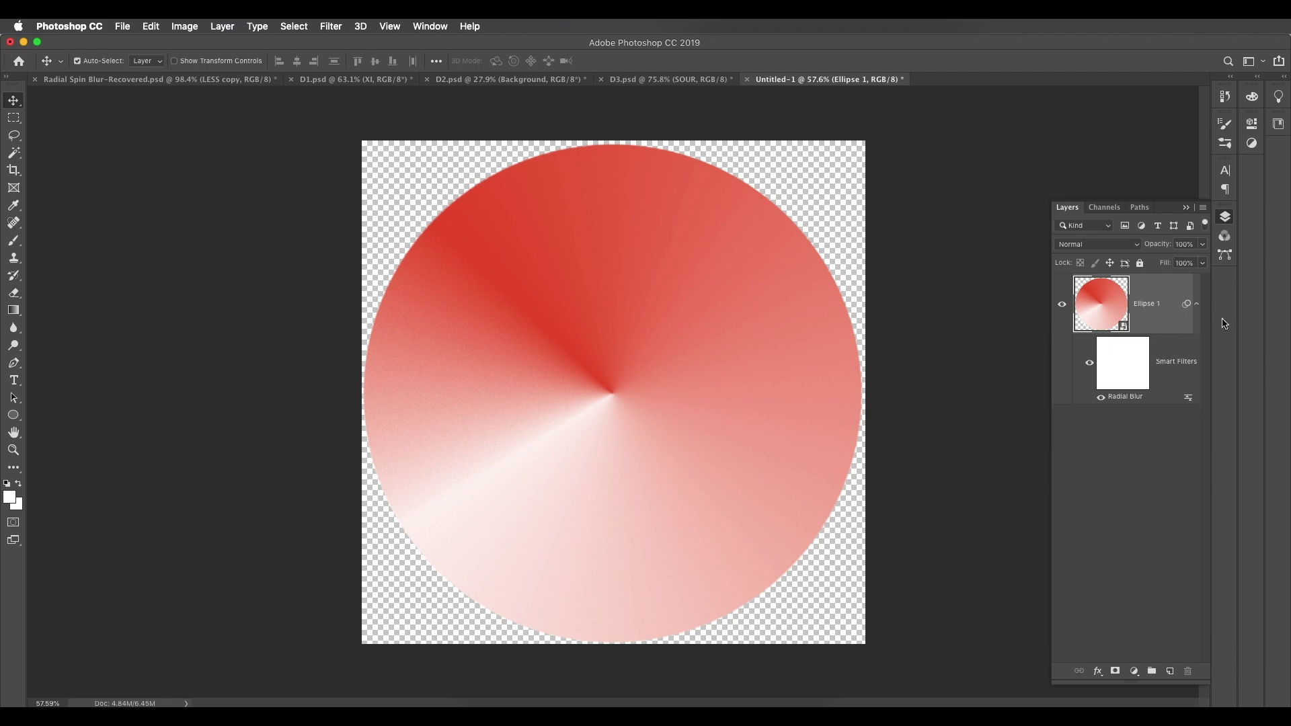
pyautogui.click(1197, 304)
pyautogui.rightClick(1106, 300)
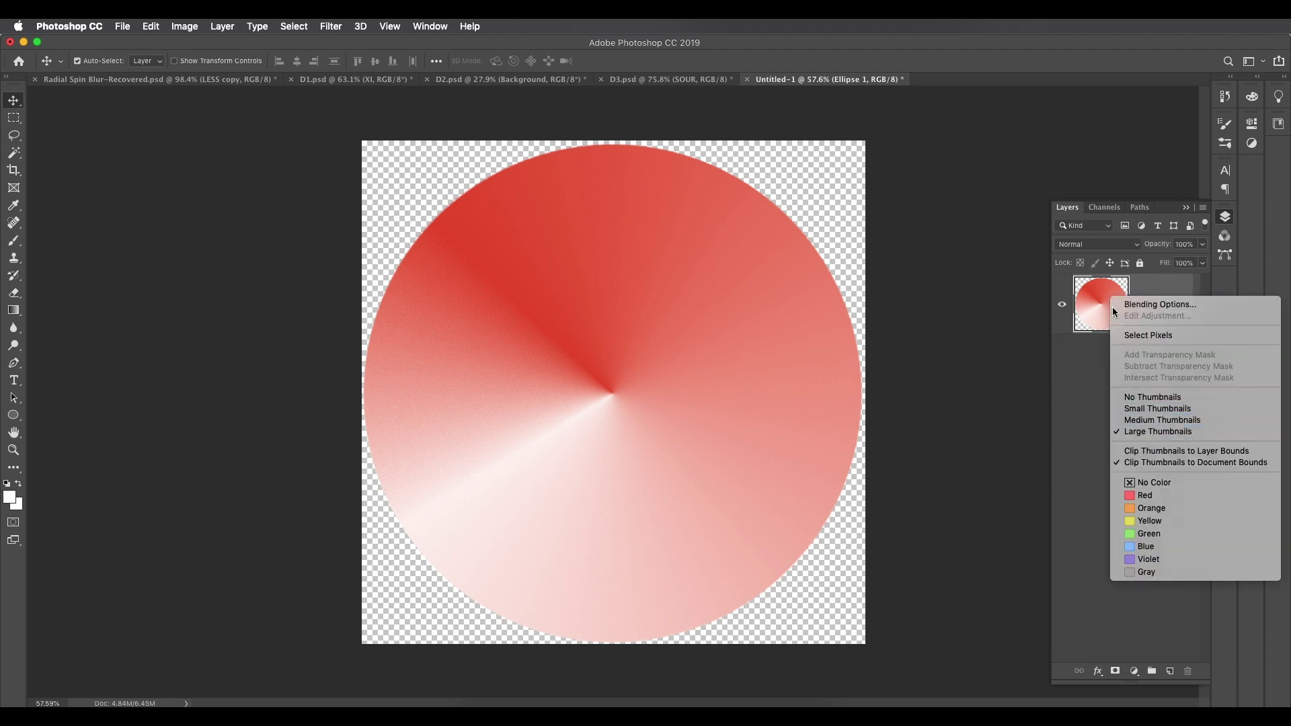
pyautogui.click(1192, 306)
pyautogui.rightClick(1192, 305)
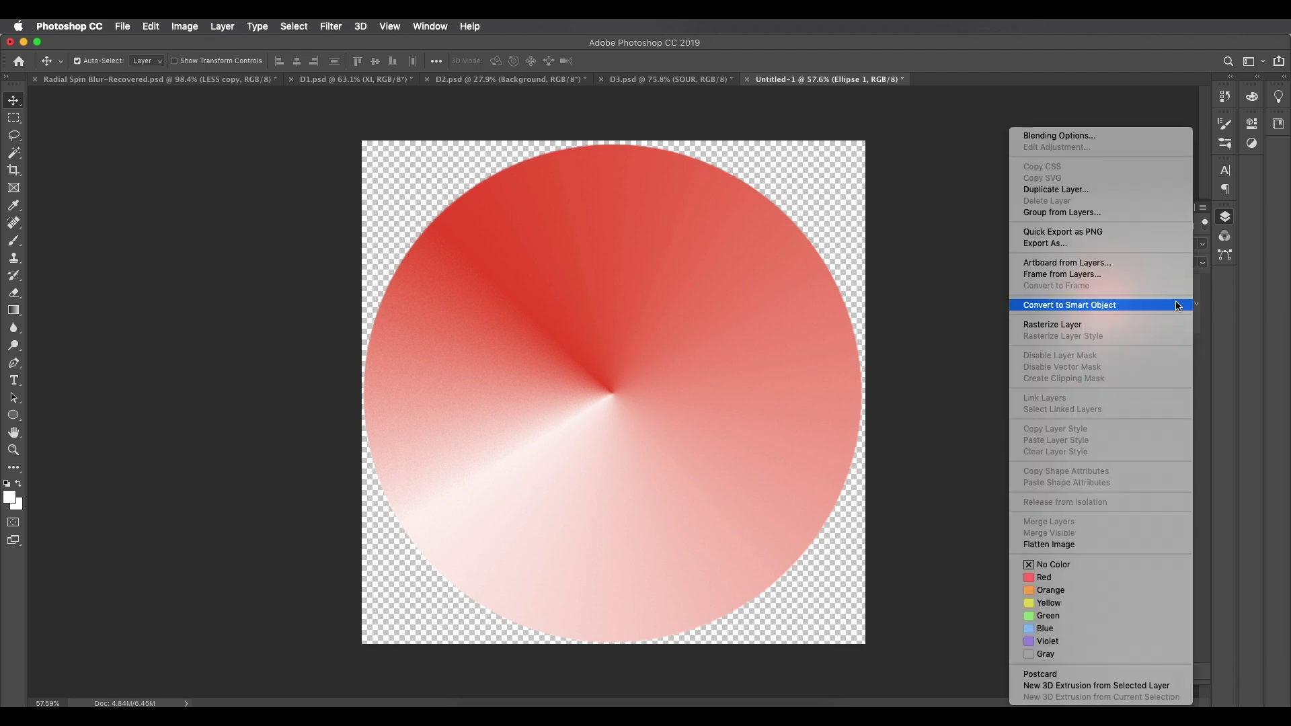
pyautogui.click(1088, 305)
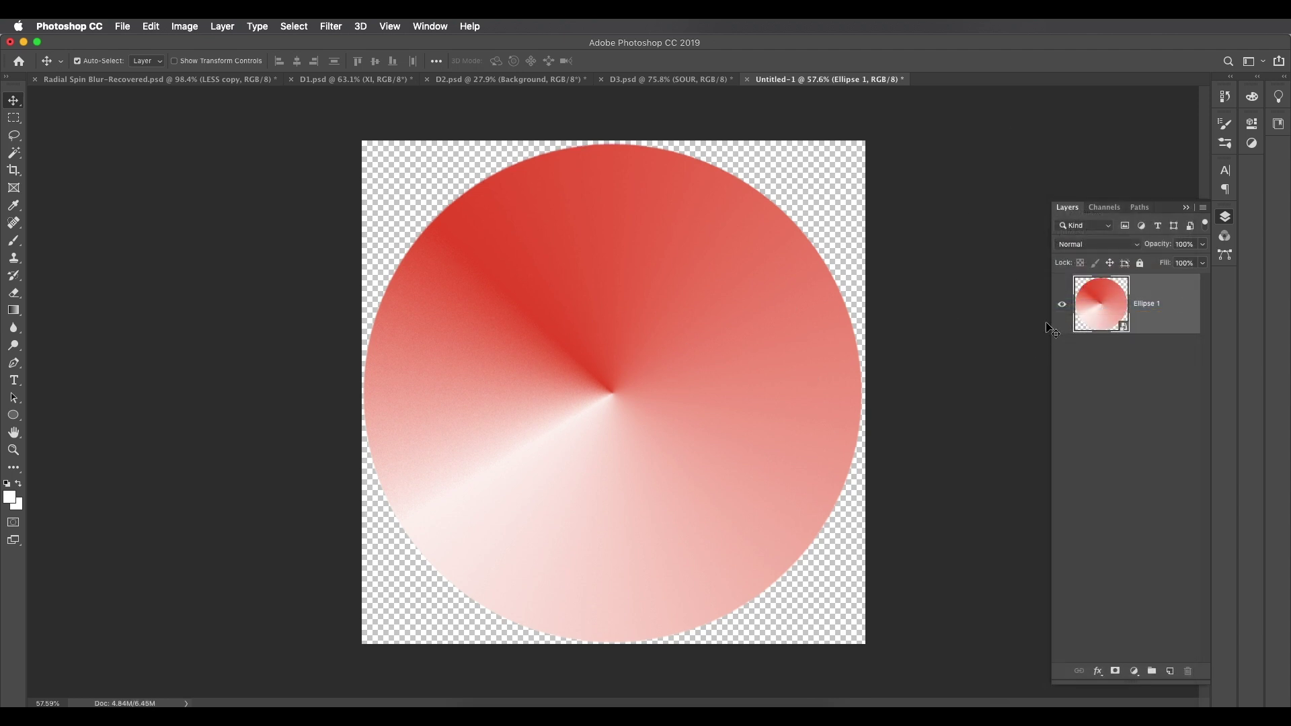
pyautogui.moveTo(390, 316); pyautogui.dragTo(475, 83)
pyautogui.moveTo(571, 385); pyautogui.dragTo(572, 388)
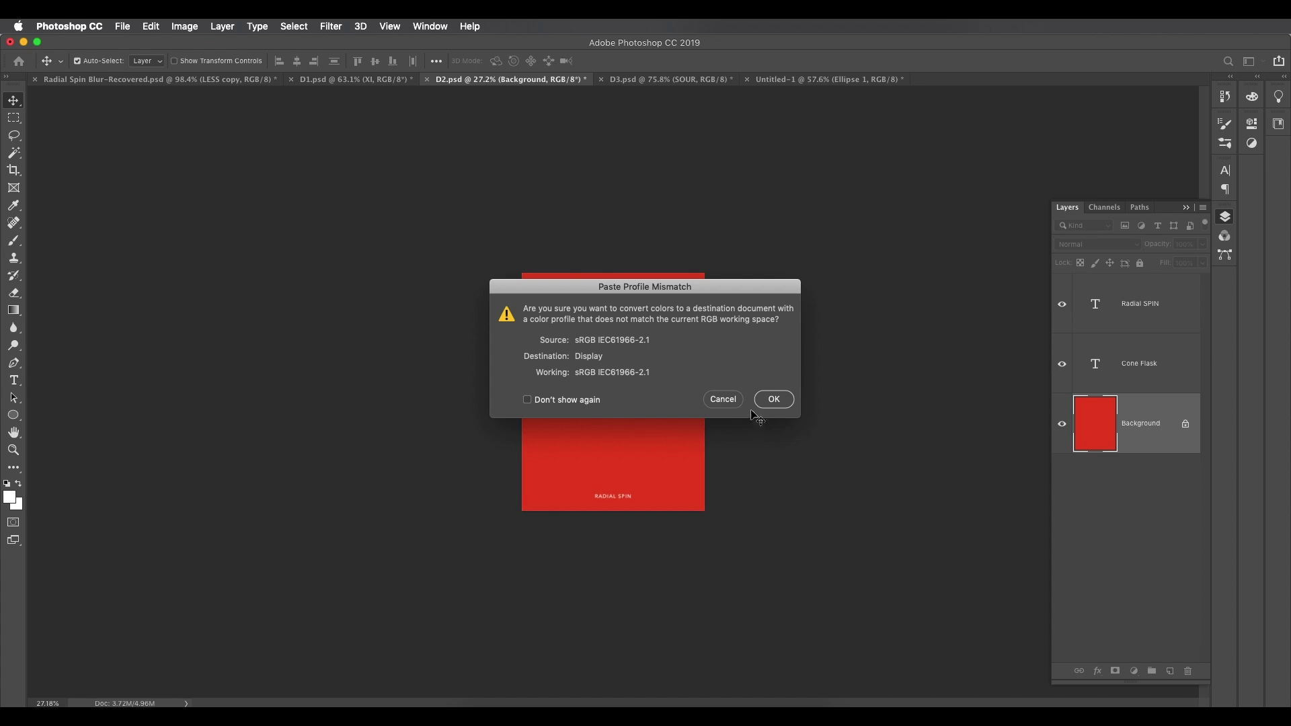
# - Accept the colour profile conversion and position the circle on the poster
pyautogui.press('Return')
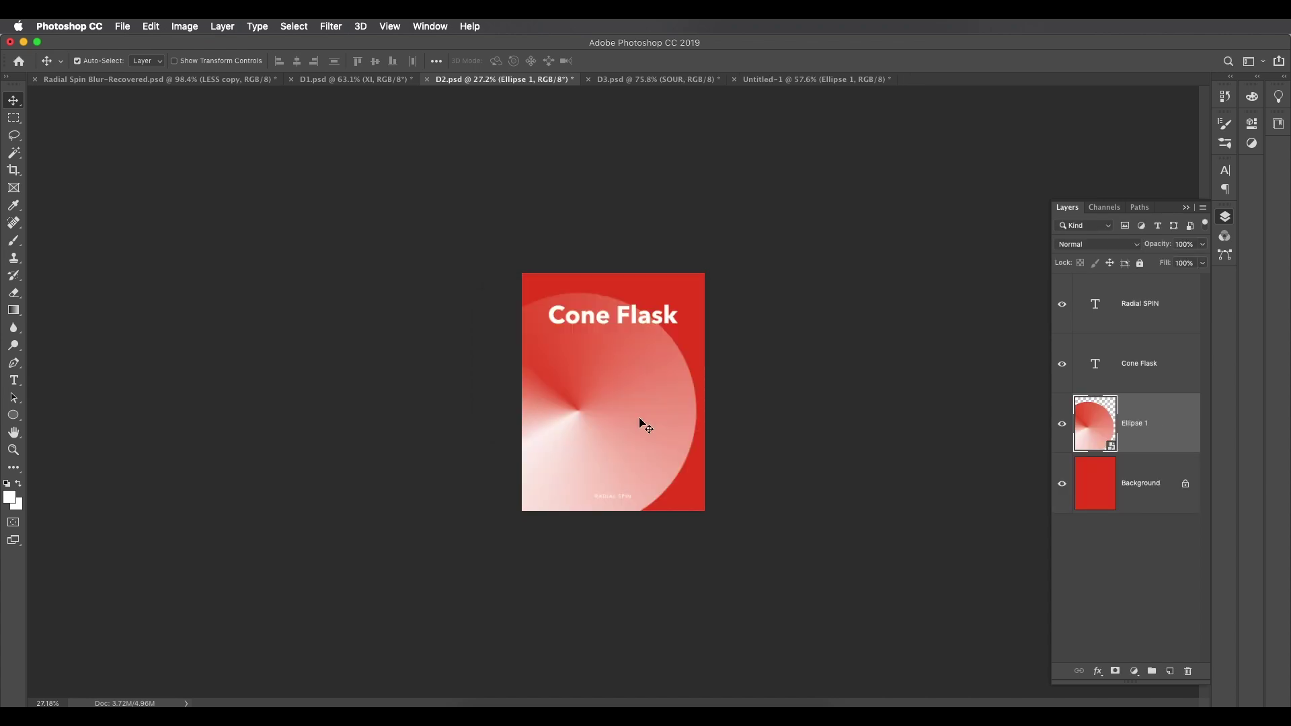
pyautogui.scroll(3, 625, 404)
pyautogui.moveTo(561, 419); pyautogui.dragTo(624, 476)
# - Rotate the circle to about 129° so its bright streak points up, nudging it lower
pyautogui.hotkey('ctrl', 't')
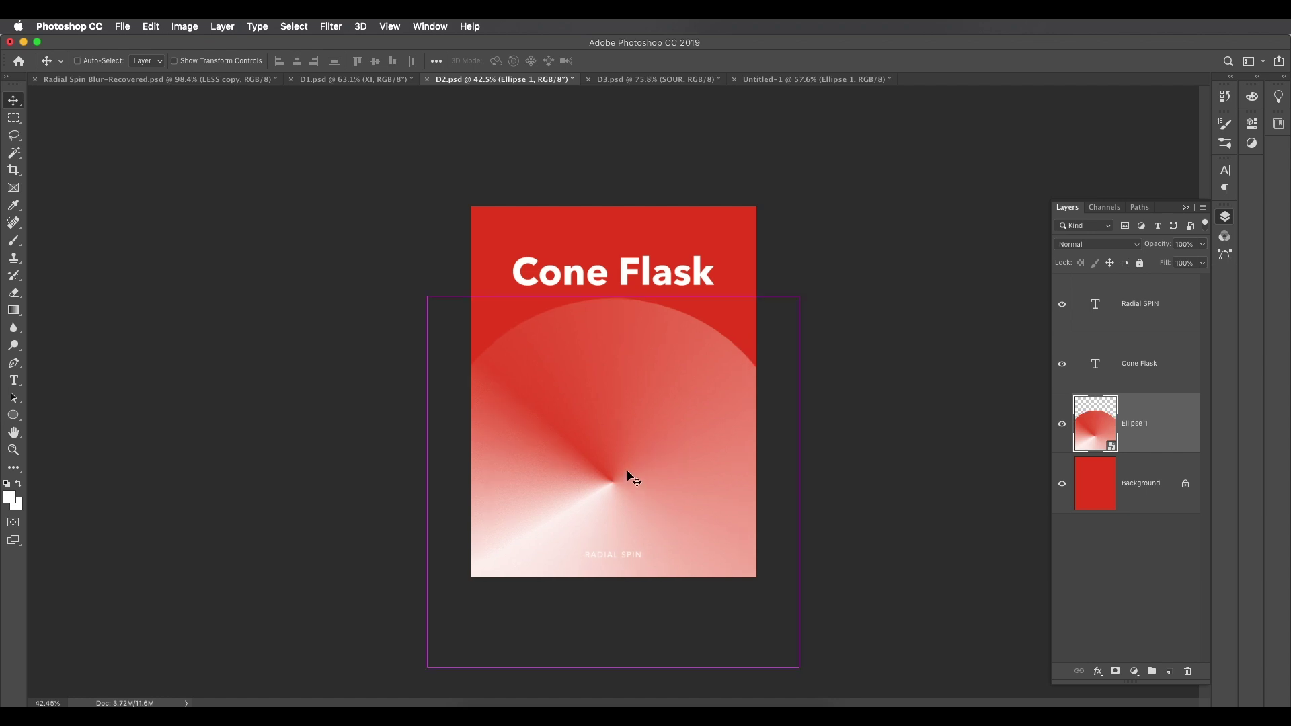
pyautogui.moveTo(815, 296); pyautogui.dragTo(656, 622)
pyautogui.moveTo(897, 442); pyautogui.dragTo(910, 452)
pyautogui.moveTo(669, 411); pyautogui.dragTo(666, 446)
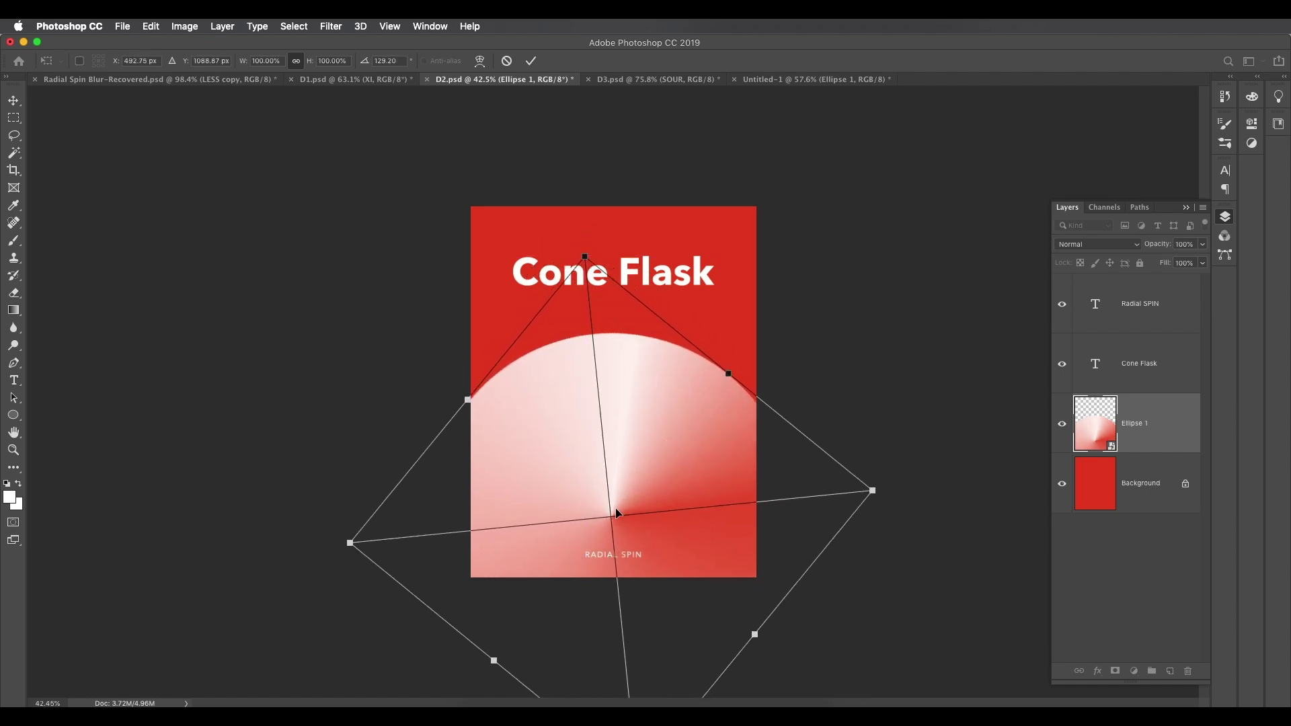
pyautogui.moveTo(588, 254); pyautogui.dragTo(590, 248)
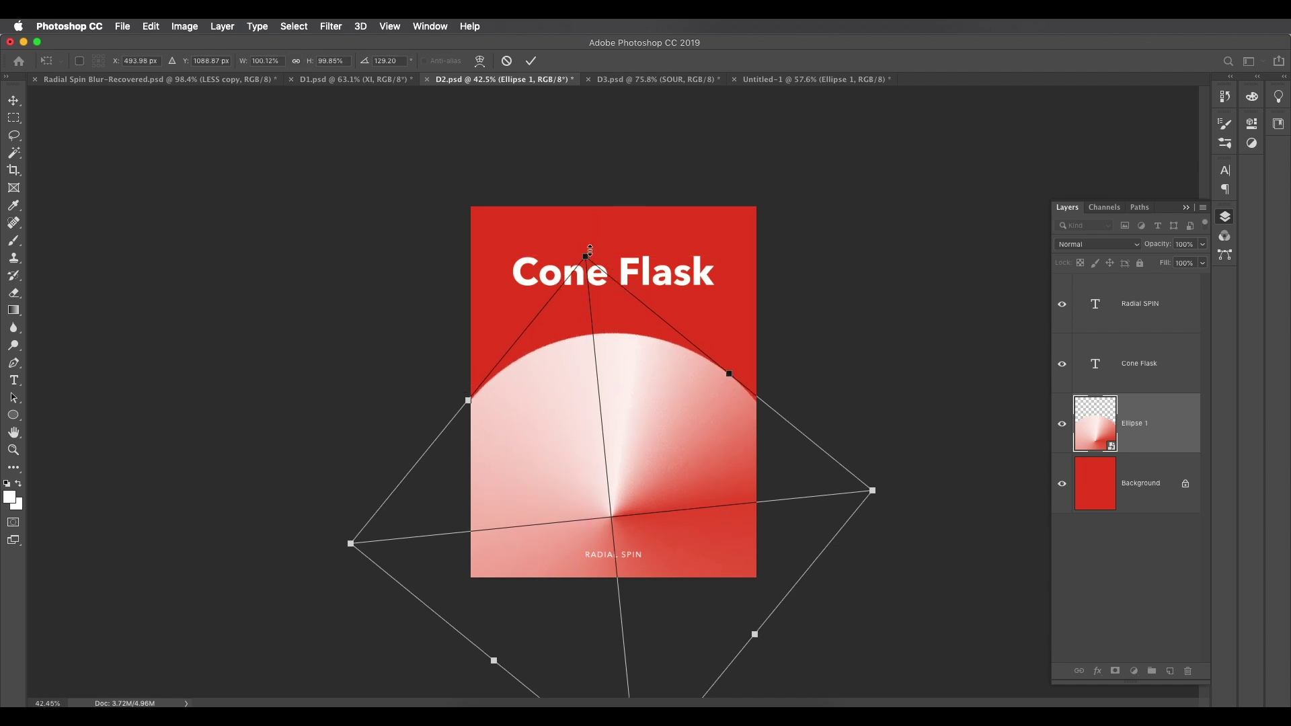
pyautogui.press('Return')
pyautogui.press('super+plus')
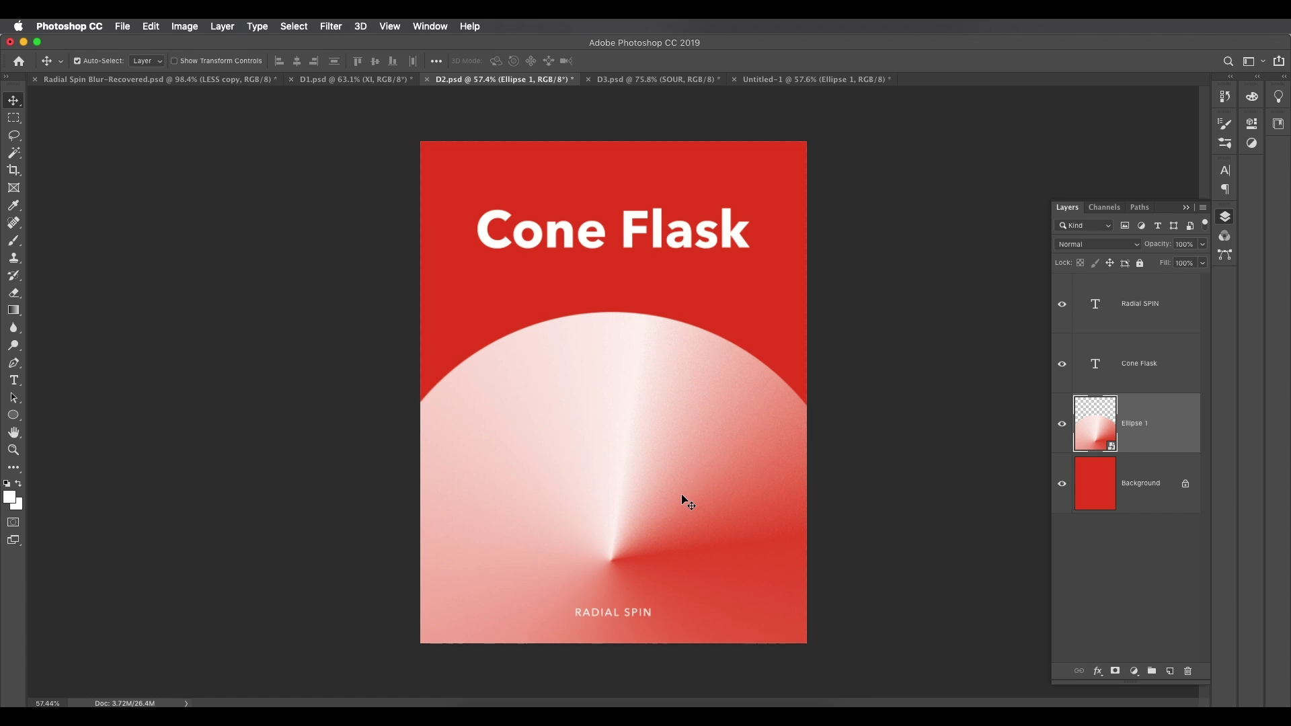
# - Add a Brightness/Contrast adjustment clipped to Ellipse 1 and raise its contrast
pyautogui.click(1135, 672)
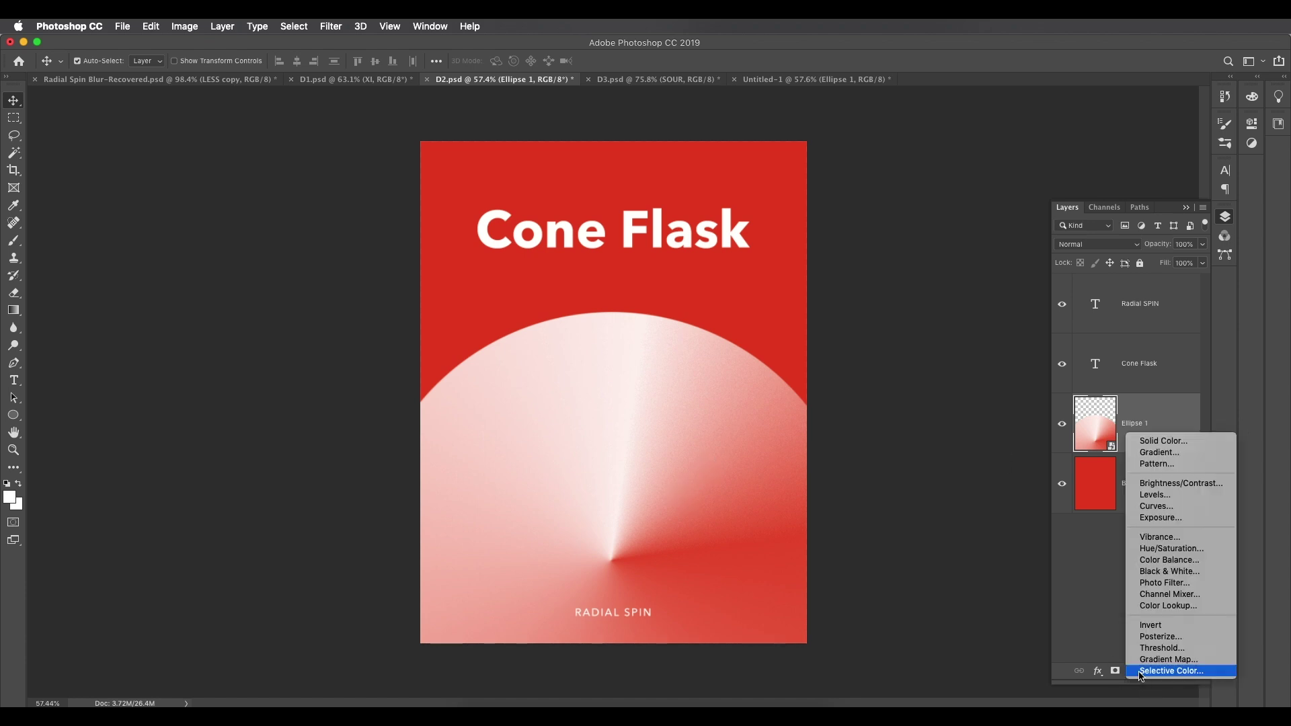
pyautogui.click(1158, 484)
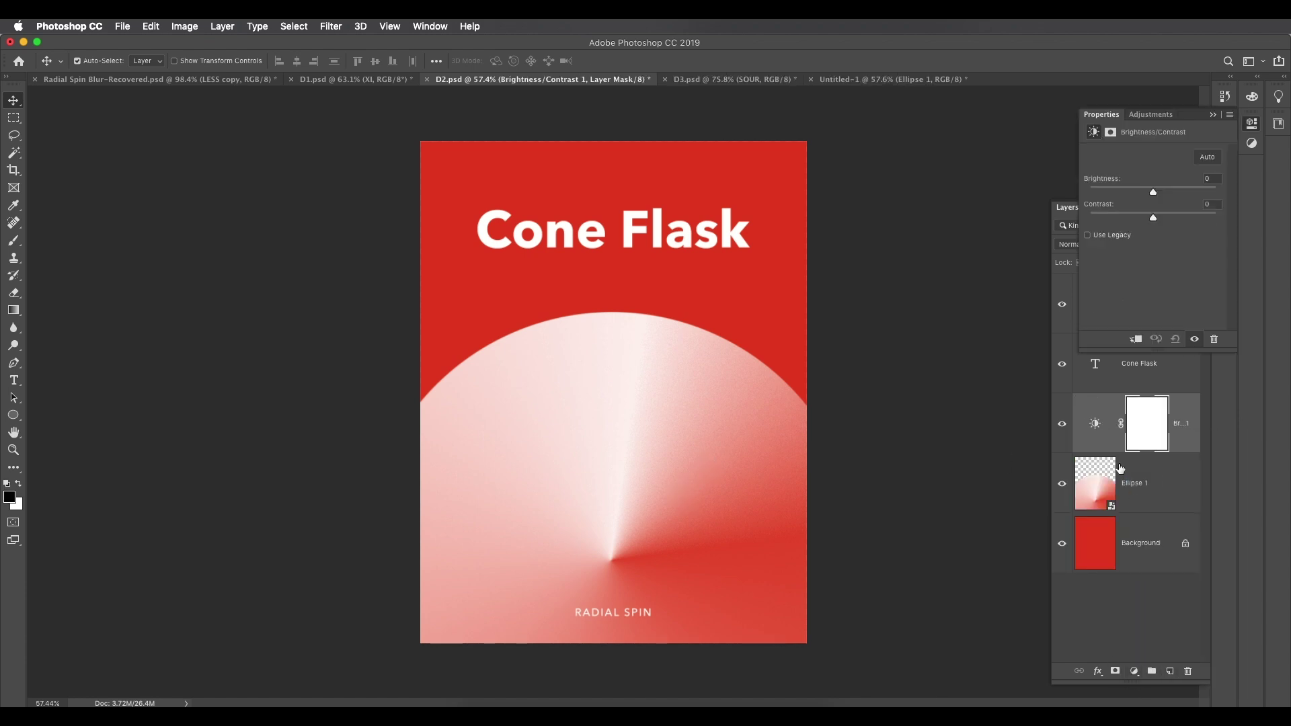
pyautogui.click(1135, 339)
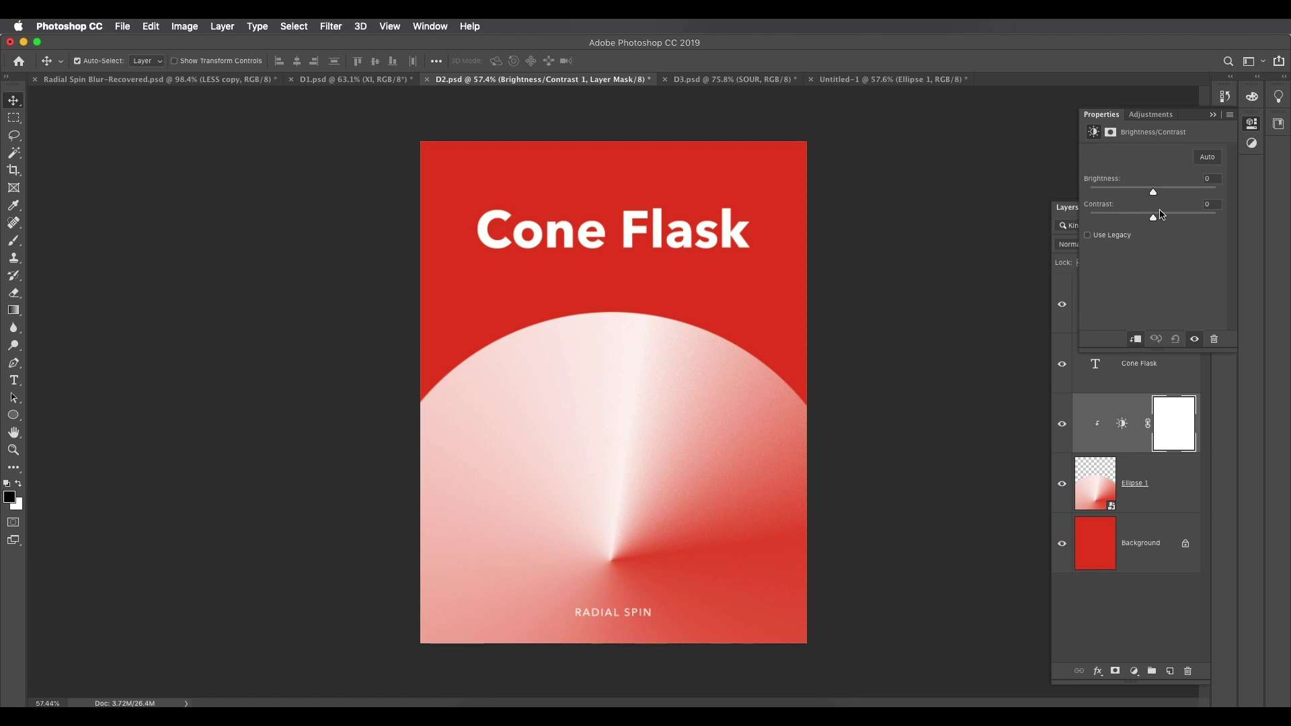
pyautogui.moveTo(1157, 219); pyautogui.dragTo(1179, 220)
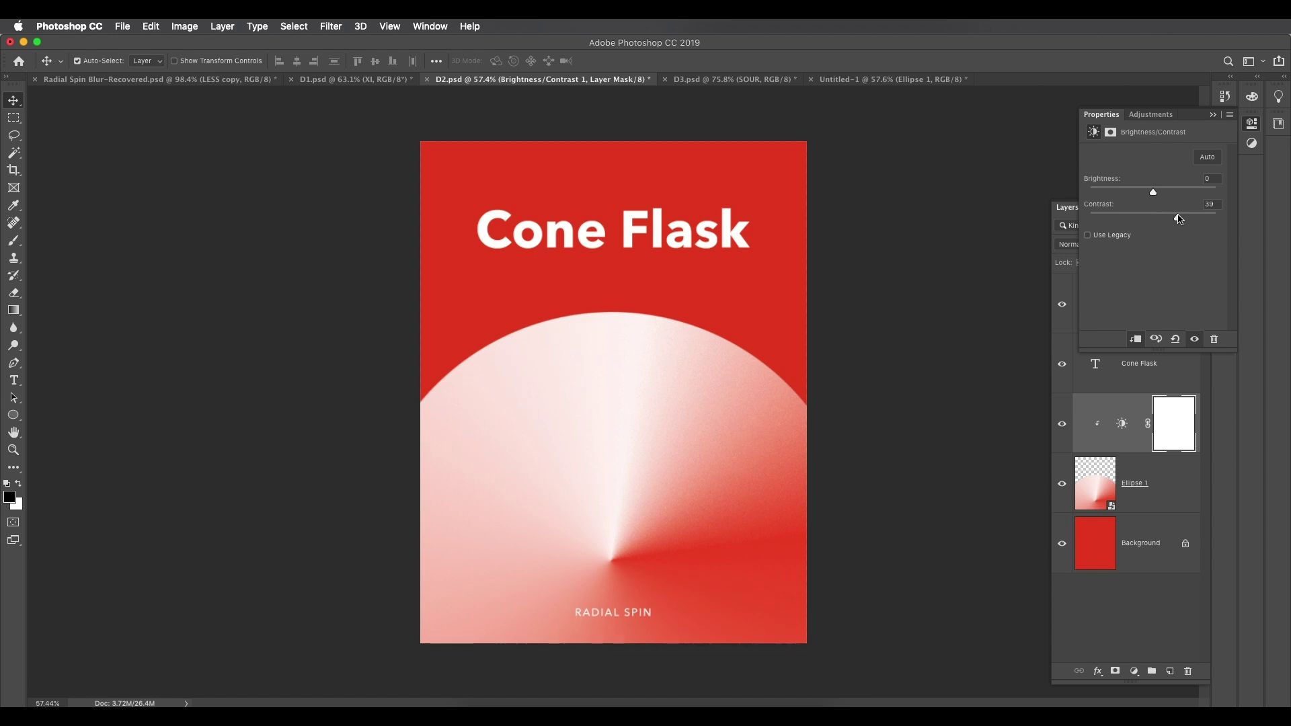
pyautogui.click(1213, 118)
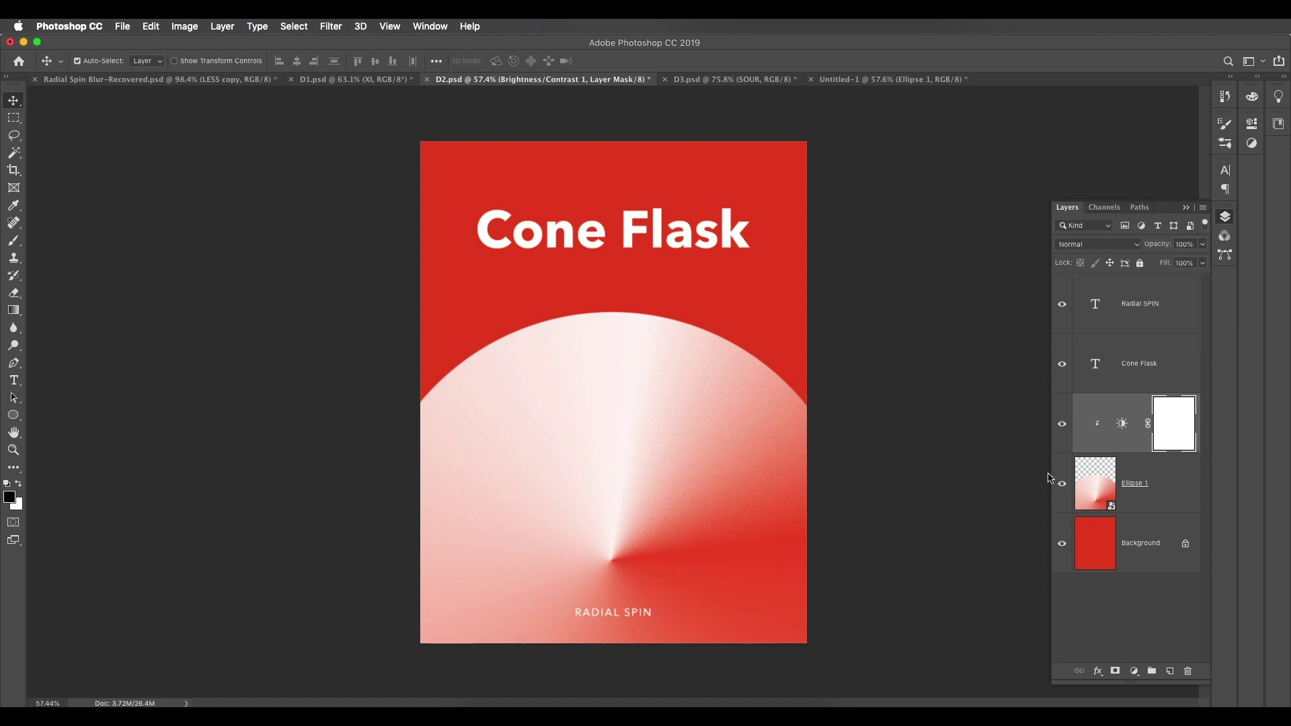
# - Switch to the SOUR document, D3.psd
pyautogui.scroll(5, 675, 430)
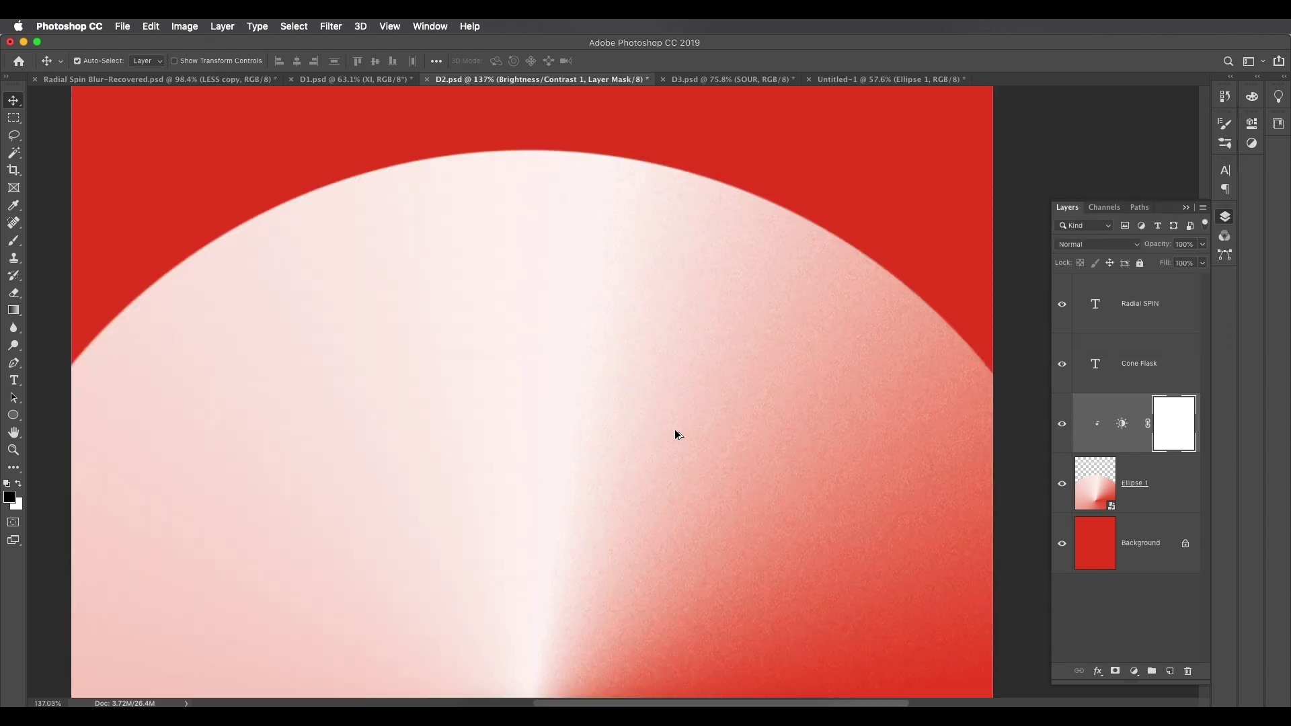
pyautogui.scroll(-8, 675, 431)
pyautogui.scroll(3, 675, 430)
pyautogui.scroll(2, 671, 440)
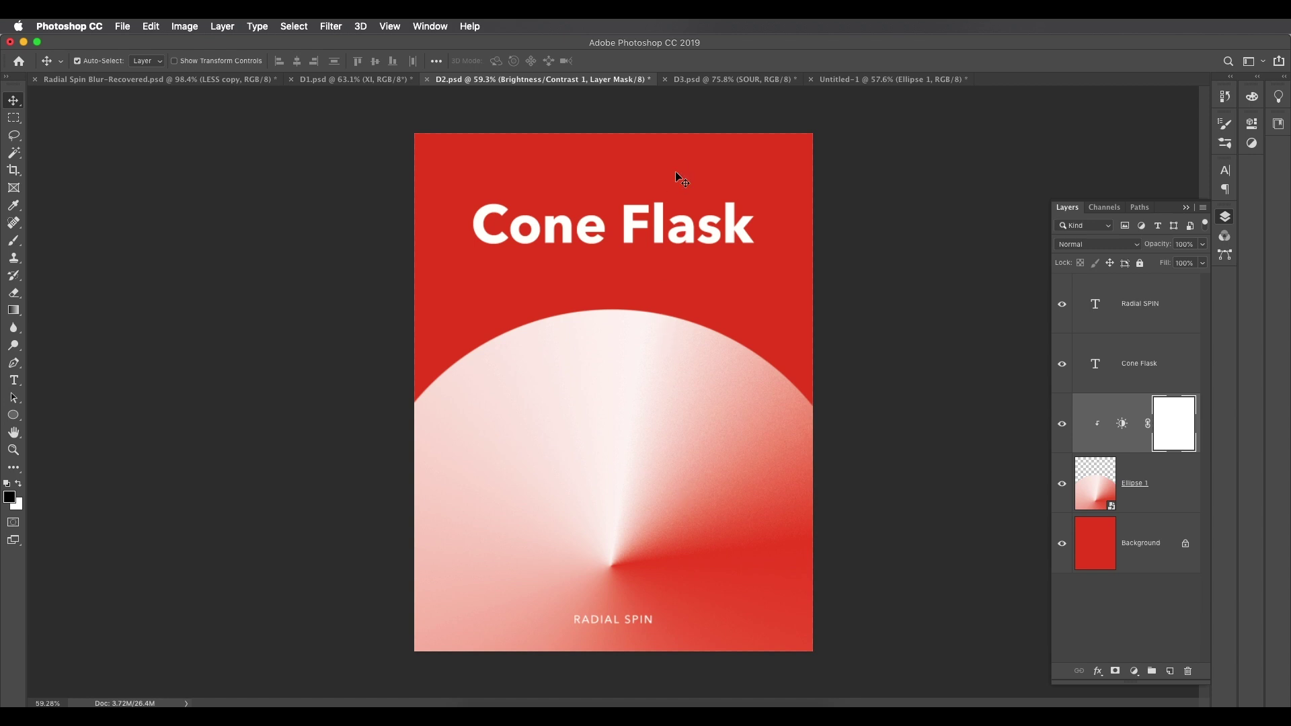
pyautogui.click(716, 80)
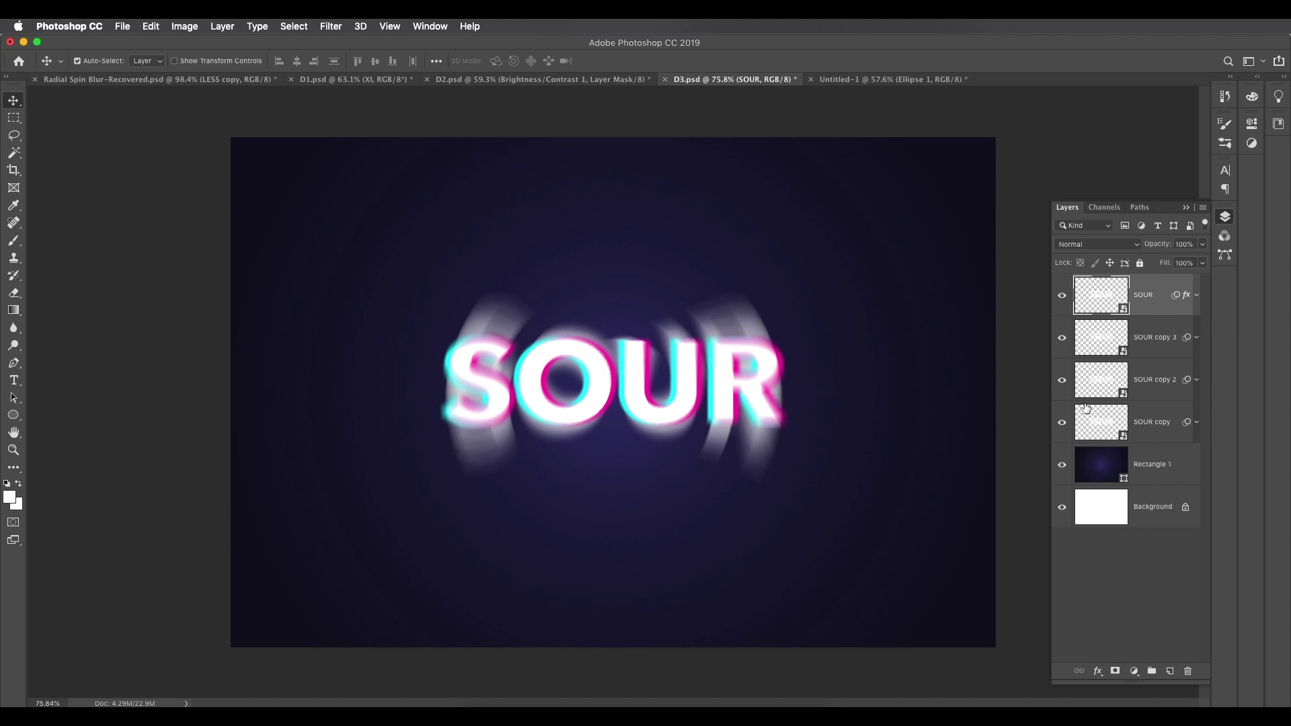
# - Toggle the SOUR layers' visibility to review the blur copies and crisp text
pyautogui.moveTo(1068, 301); pyautogui.dragTo(1066, 423)
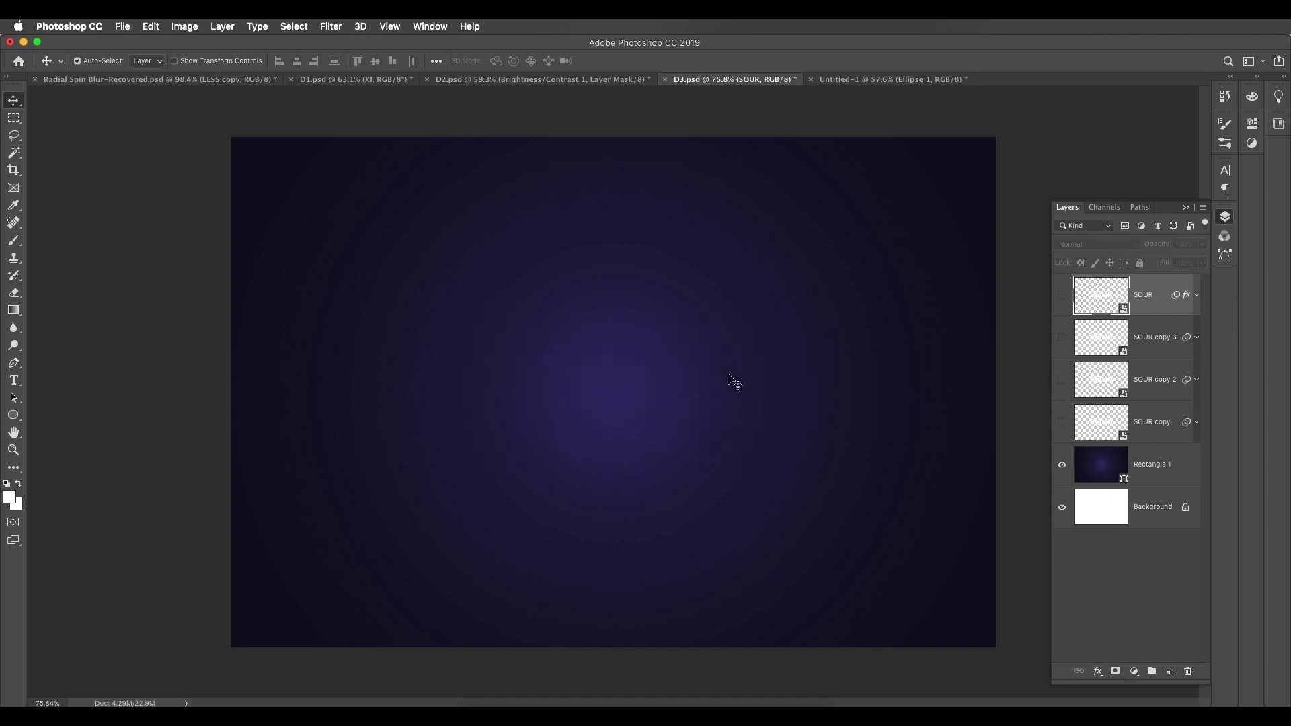
pyautogui.click(1062, 425)
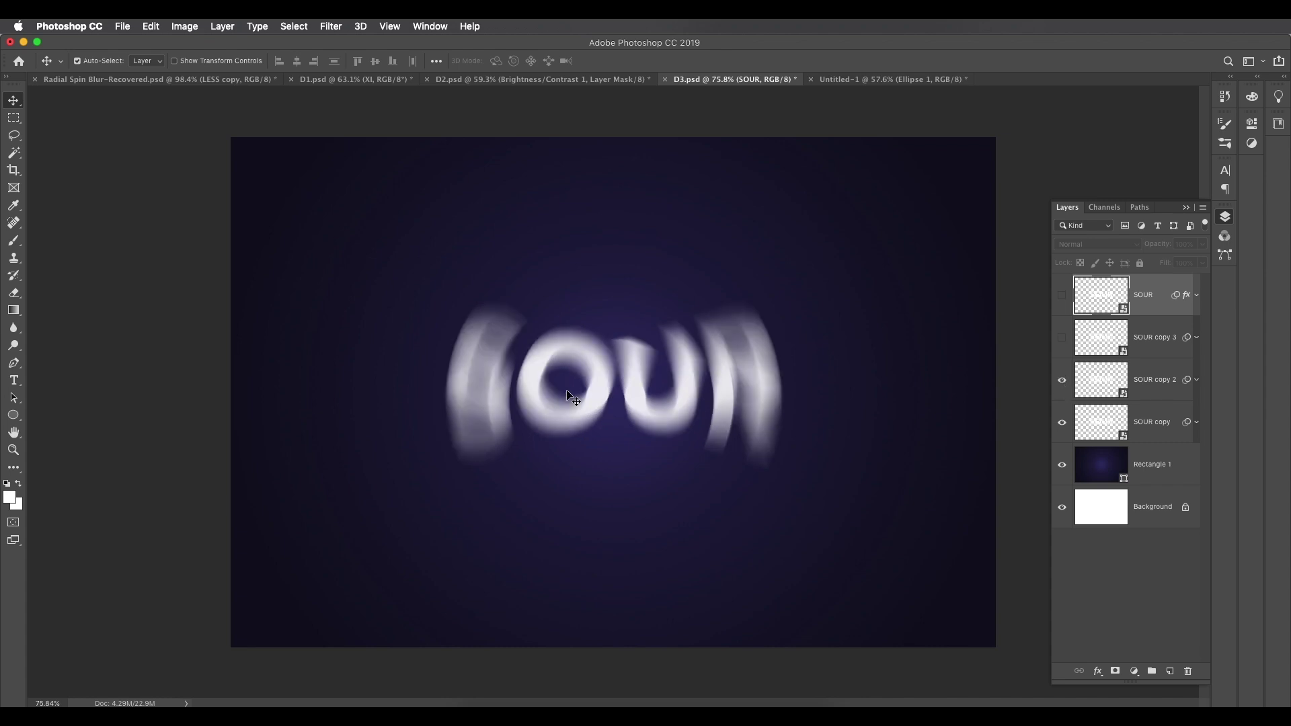
pyautogui.click(1062, 338)
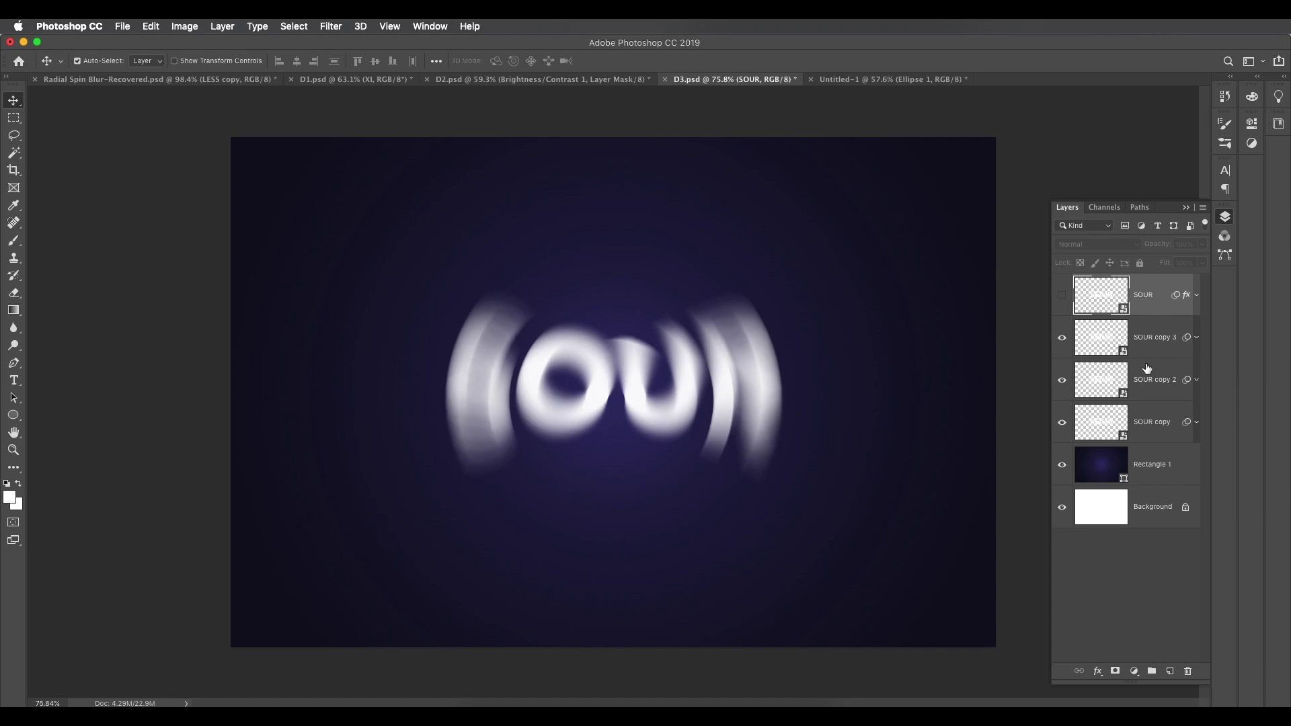
pyautogui.click(1063, 303)
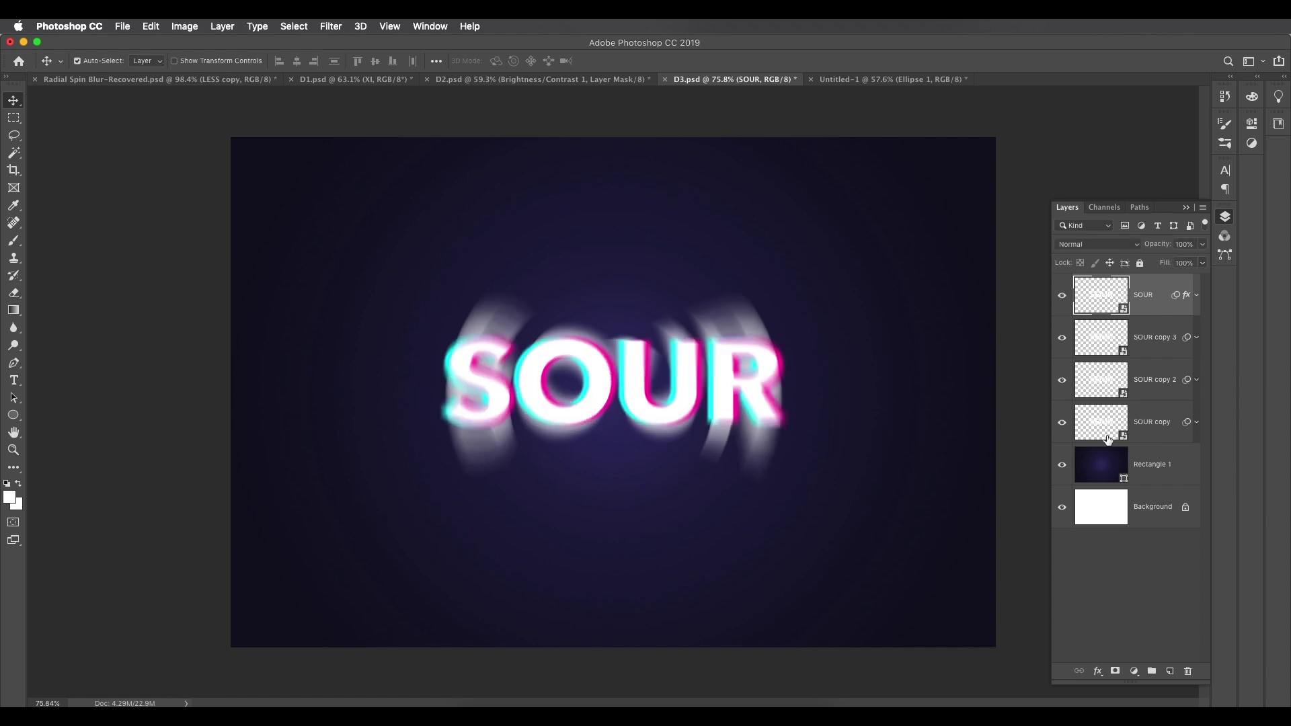
# - Delete all layers from Rectangle 1 up through SOUR
pyautogui.click(1163, 455)
pyautogui.keyDown('shift'); pyautogui.click(1154, 306); pyautogui.keyUp('shift')
pyautogui.press('Delete')
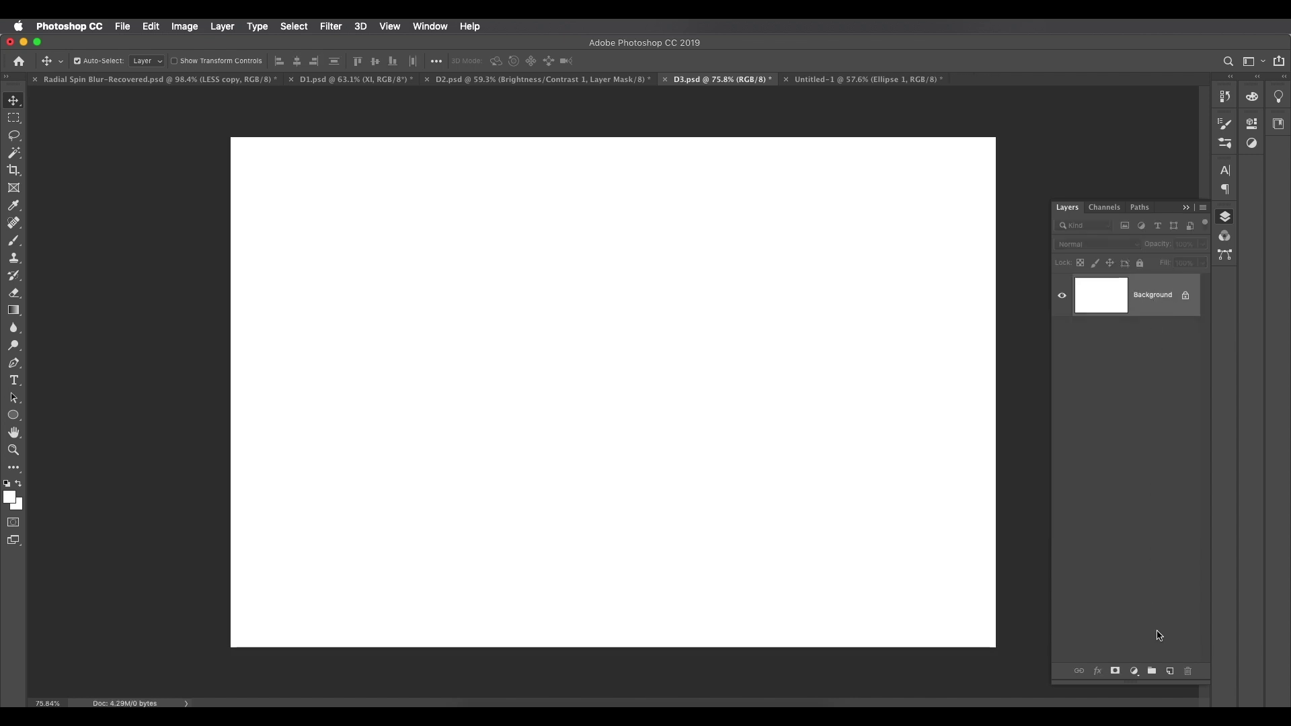
# - Draw a rectangle shape covering the whole canvas
pyautogui.moveTo(13, 415); pyautogui.dragTo(46, 412)
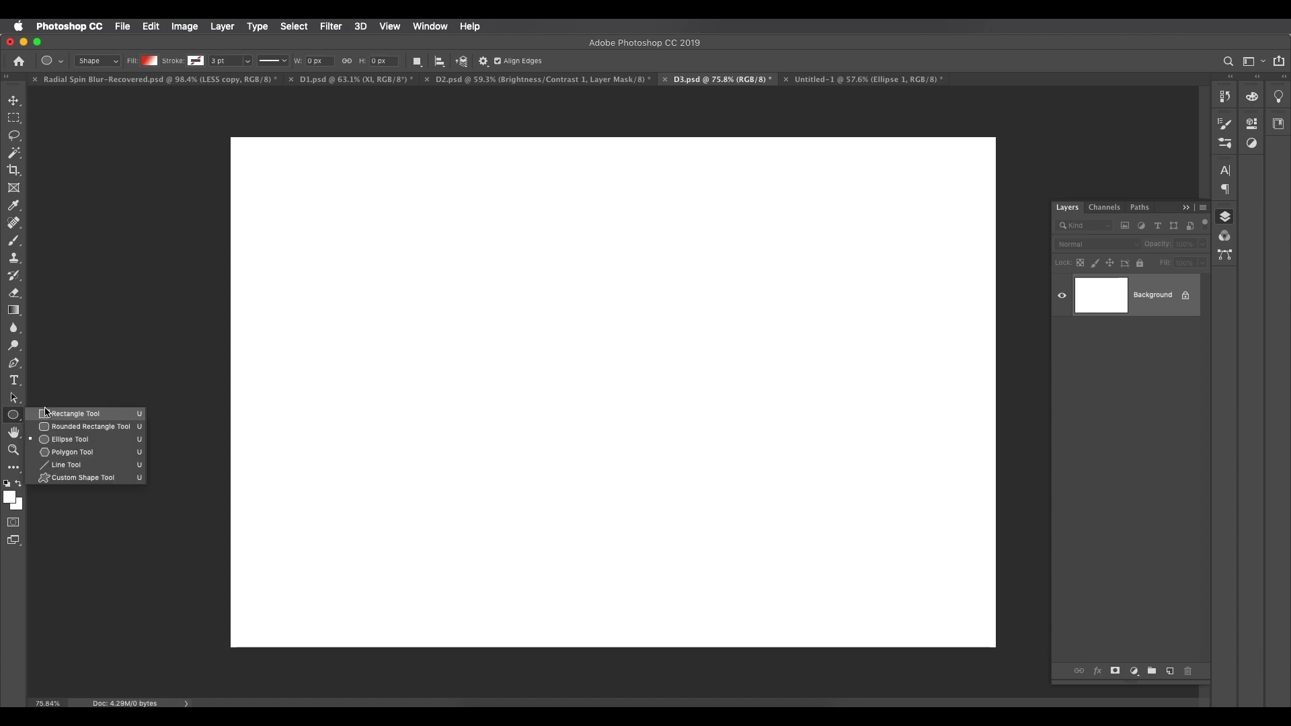
pyautogui.click(53, 416)
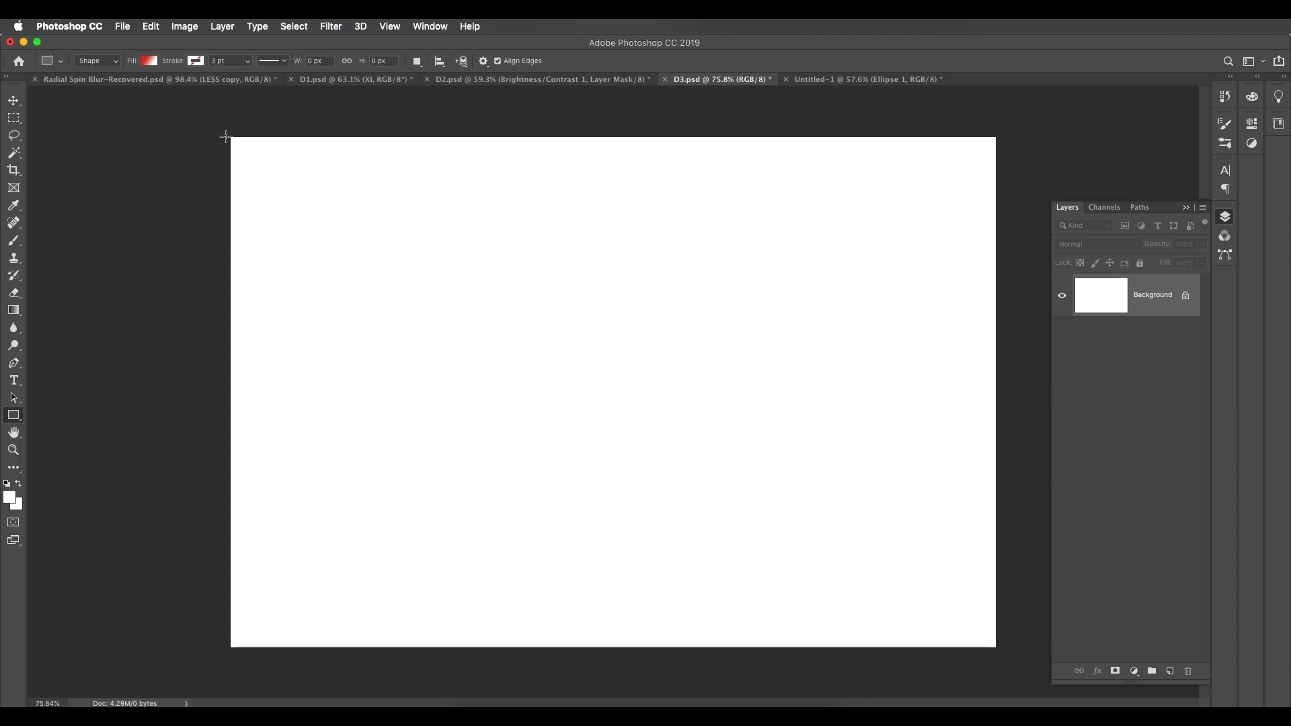
pyautogui.moveTo(228, 135); pyautogui.dragTo(1000, 650)
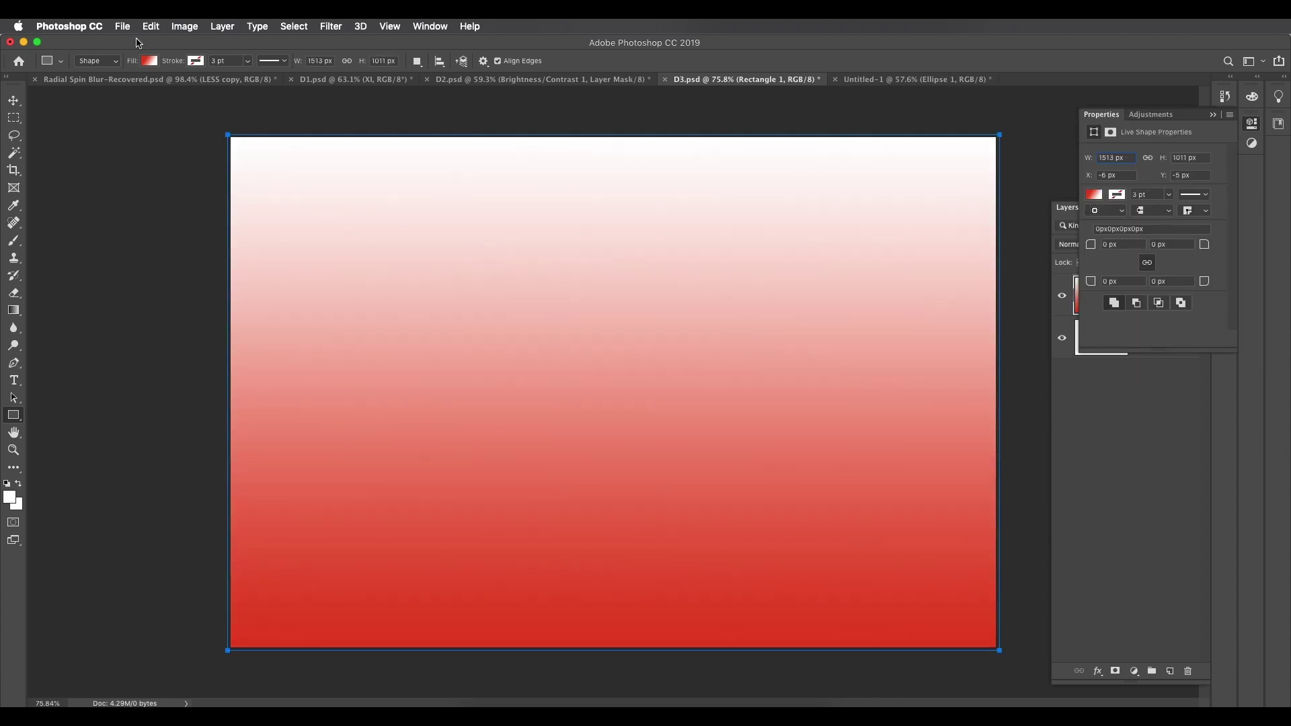
# - Make the rectangle's fill a radial gradient with a dark navy centre stop
pyautogui.click(150, 60)
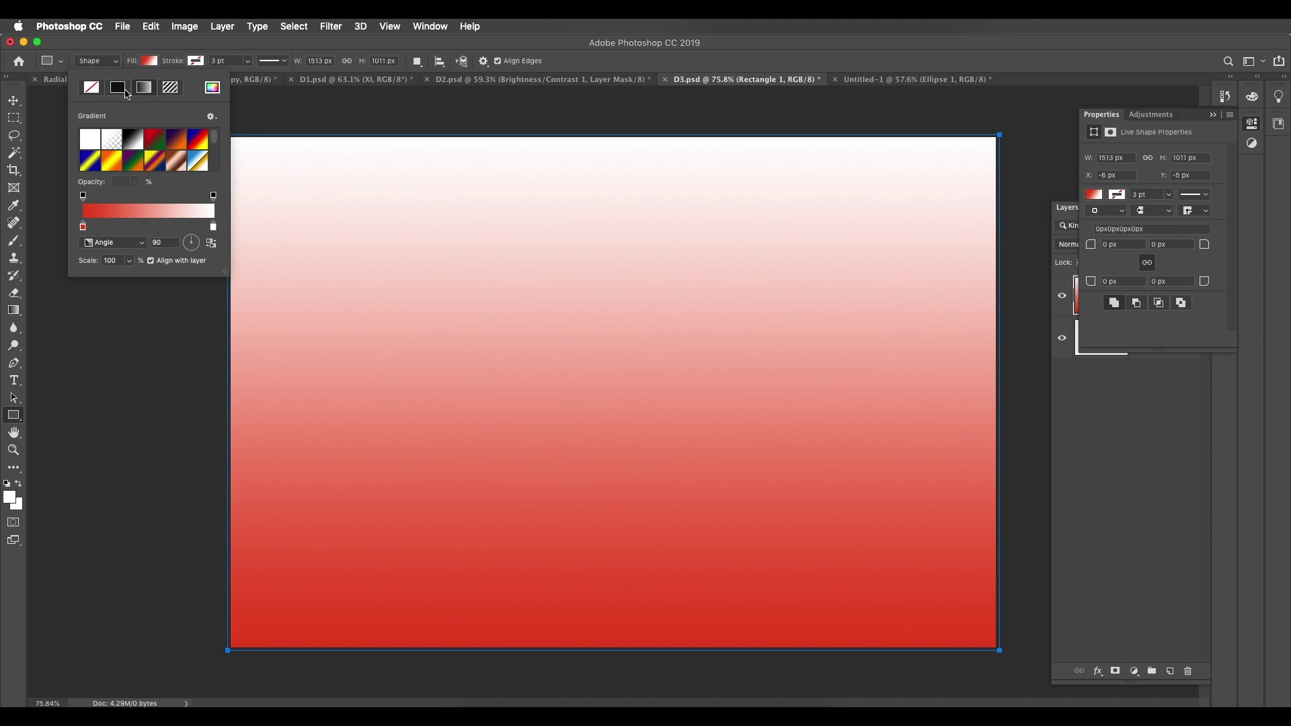
pyautogui.click(138, 242)
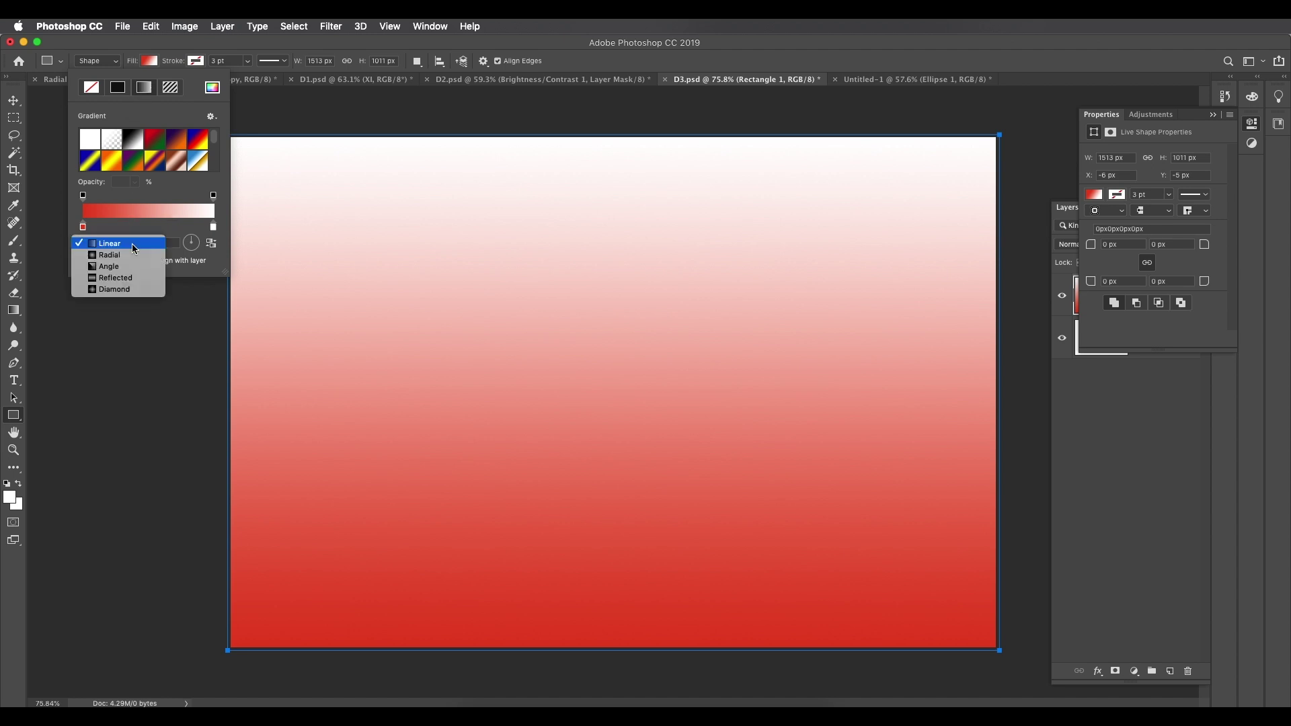
pyautogui.click(115, 256)
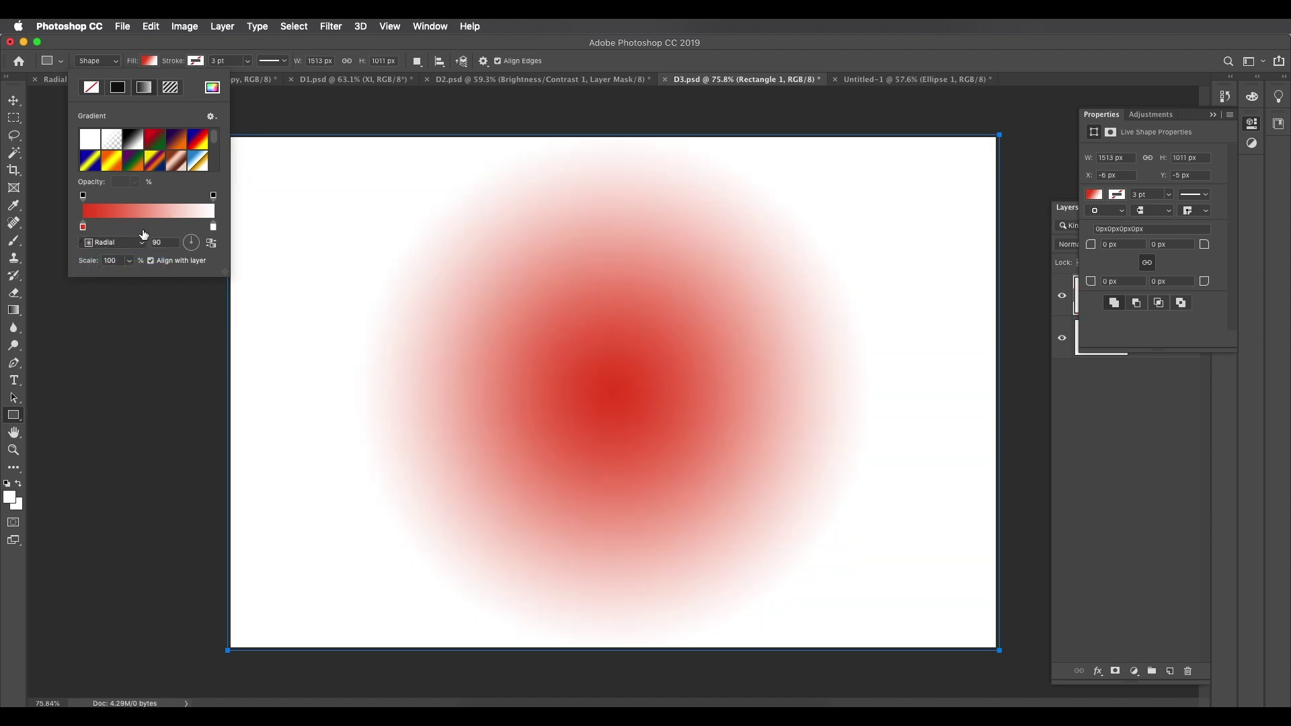
pyautogui.doubleClick(83, 226)
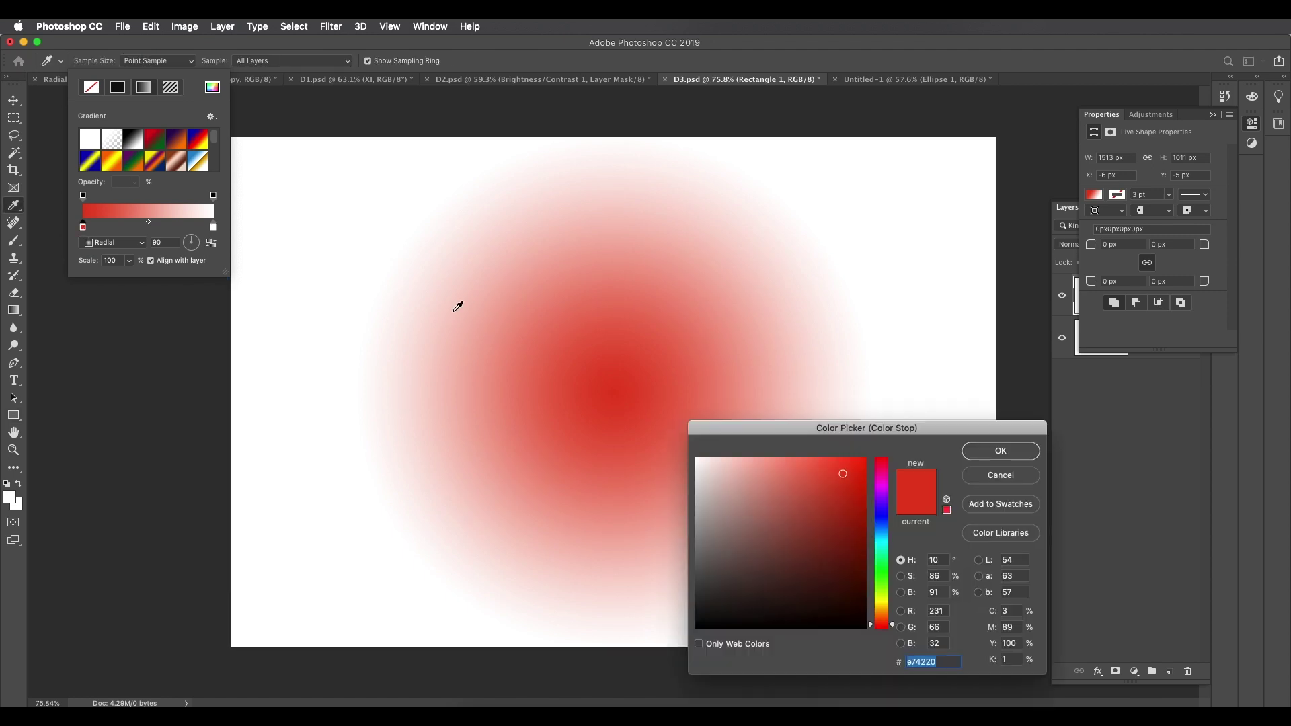
pyautogui.click(885, 521)
pyautogui.moveTo(840, 530); pyautogui.dragTo(799, 573)
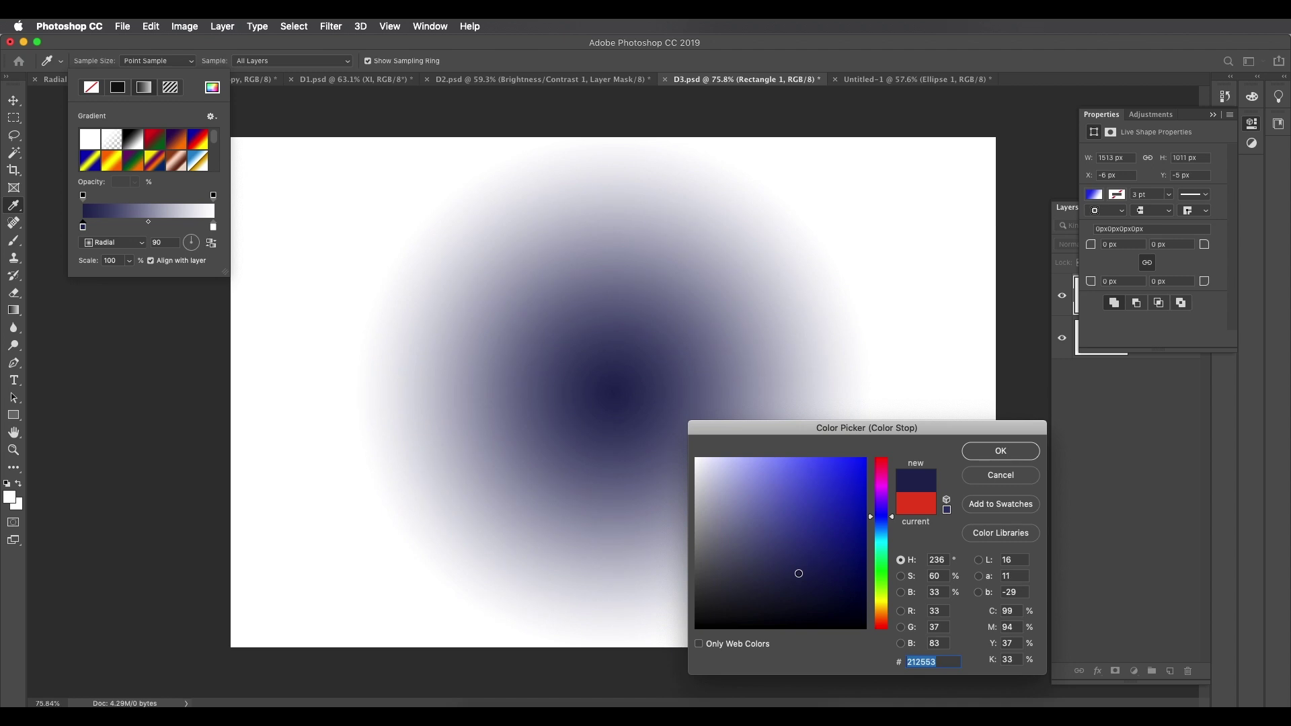
pyautogui.click(1001, 451)
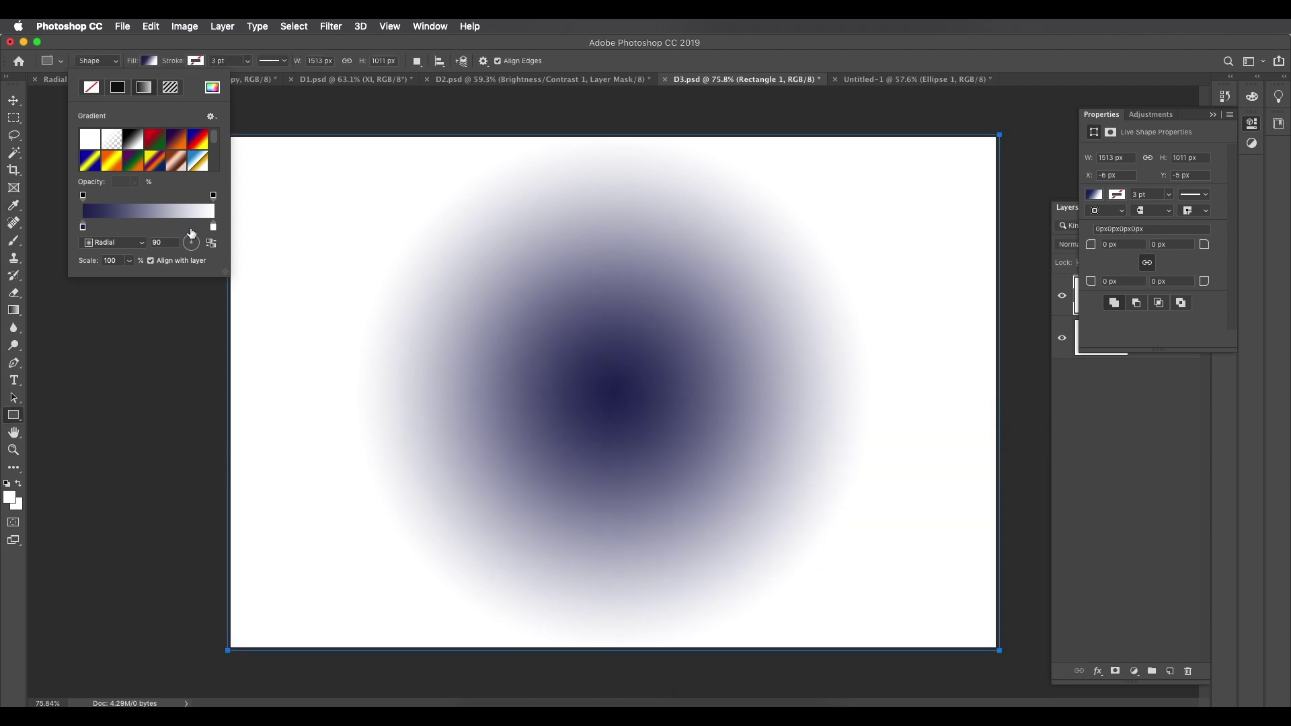
# - Set the outer stop to near-black navy and adjust the radial gradient's spread
pyautogui.doubleClick(215, 229)
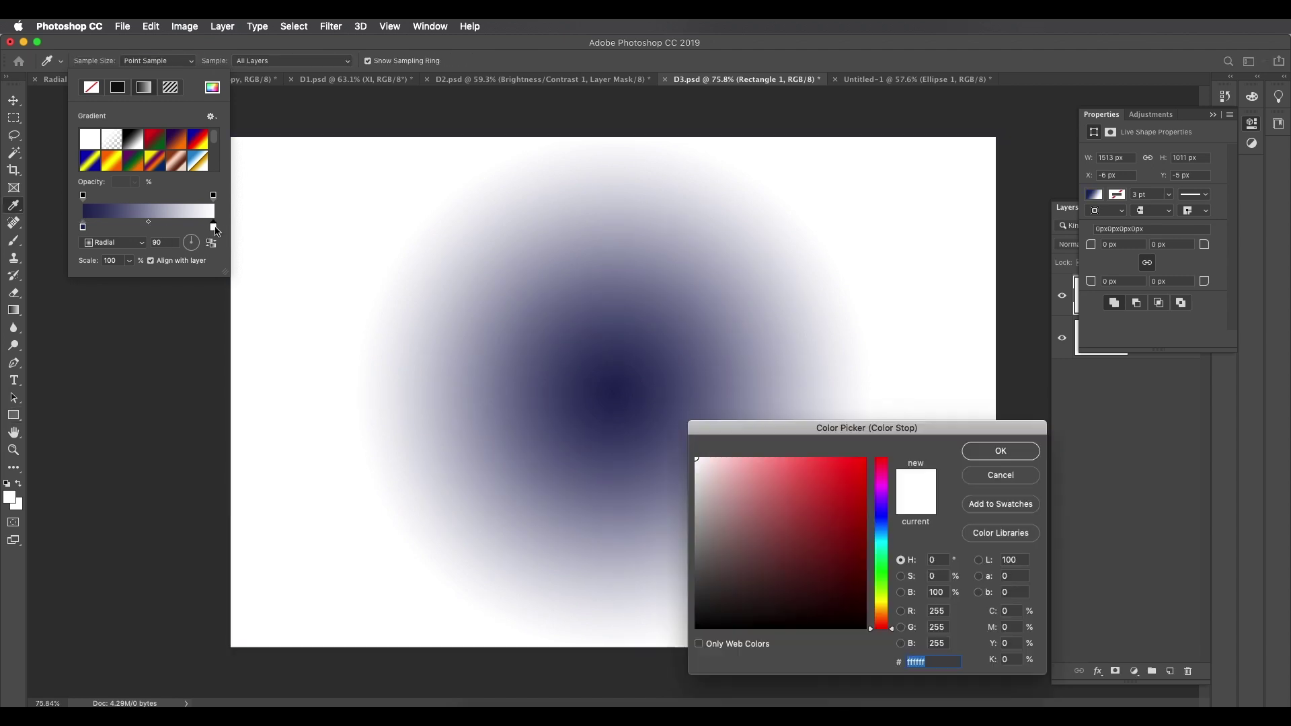
pyautogui.click(886, 522)
pyautogui.moveTo(795, 602); pyautogui.dragTo(807, 612)
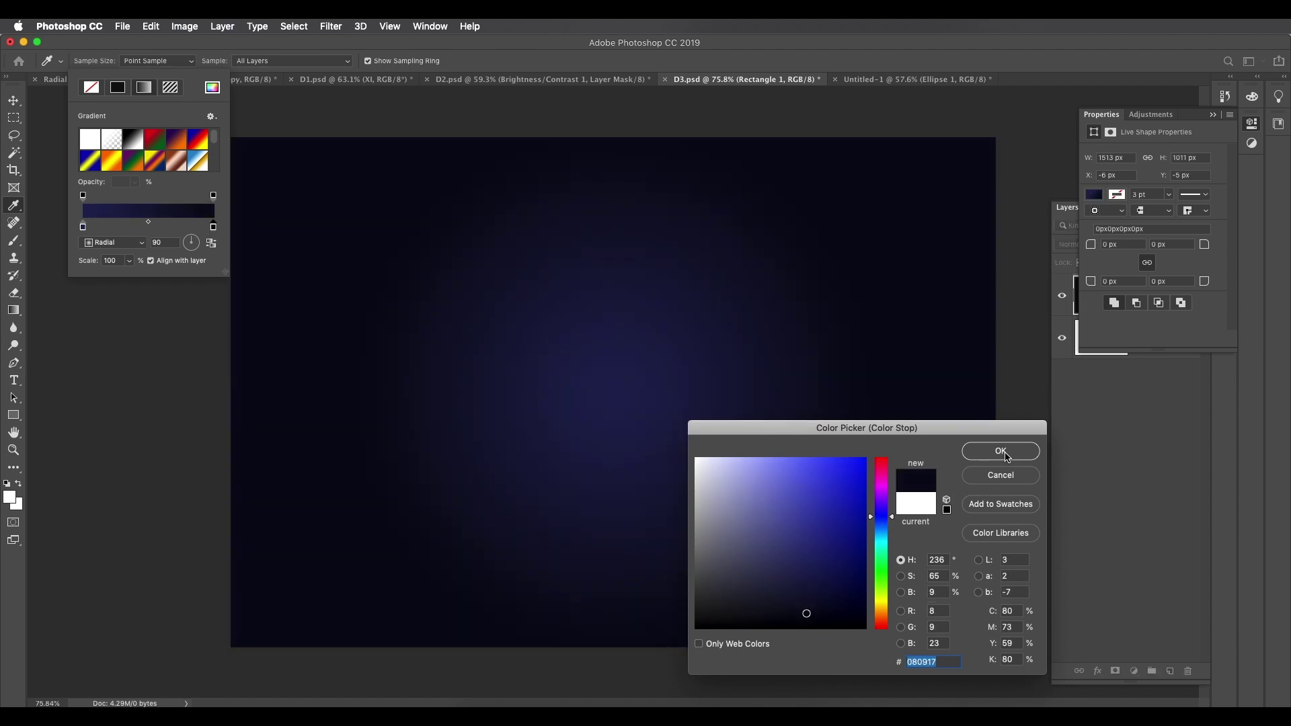
pyautogui.click(1001, 451)
pyautogui.doubleClick(165, 242)
pyautogui.hotkey('shift', 'Down')
pyautogui.hotkey('shift', 'Down')
pyautogui.hotkey('shift', 'Down')
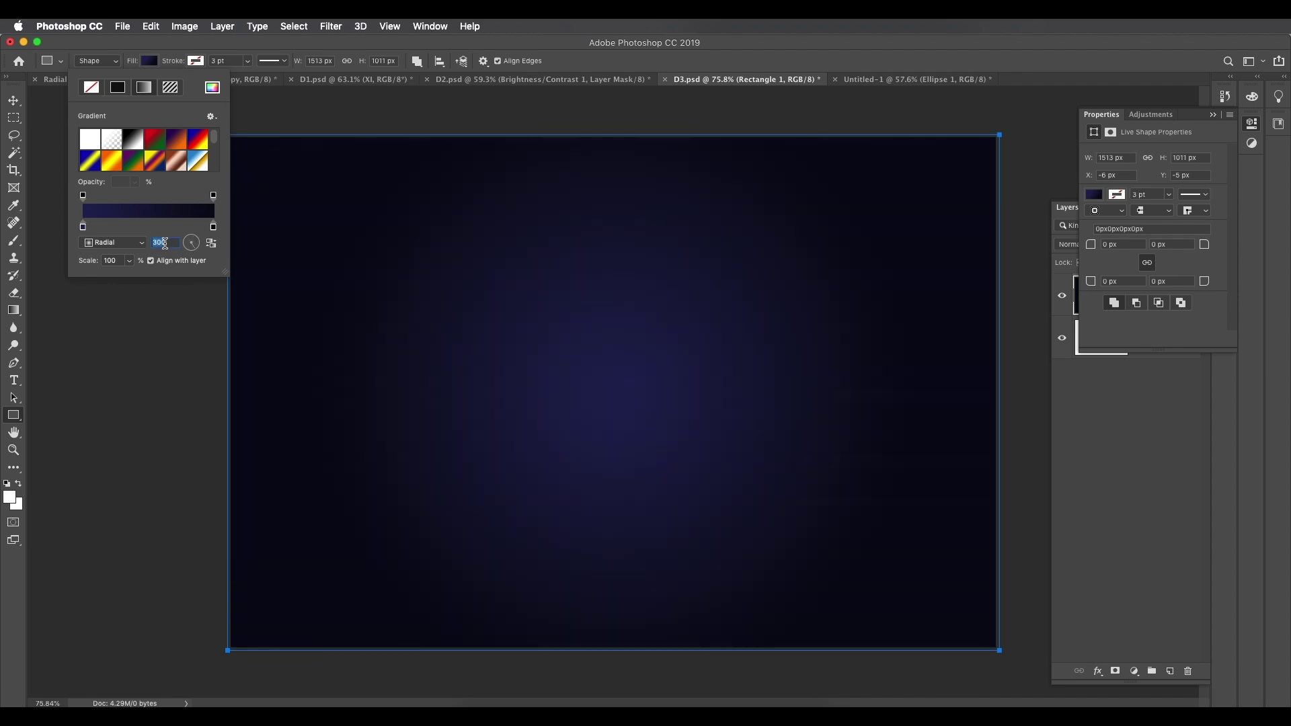
pyautogui.hotkey('shift', 'Down')
pyautogui.hotkey('shift', 'Down')
pyautogui.hotkey('shift', 'Down')
pyautogui.click(19, 103)
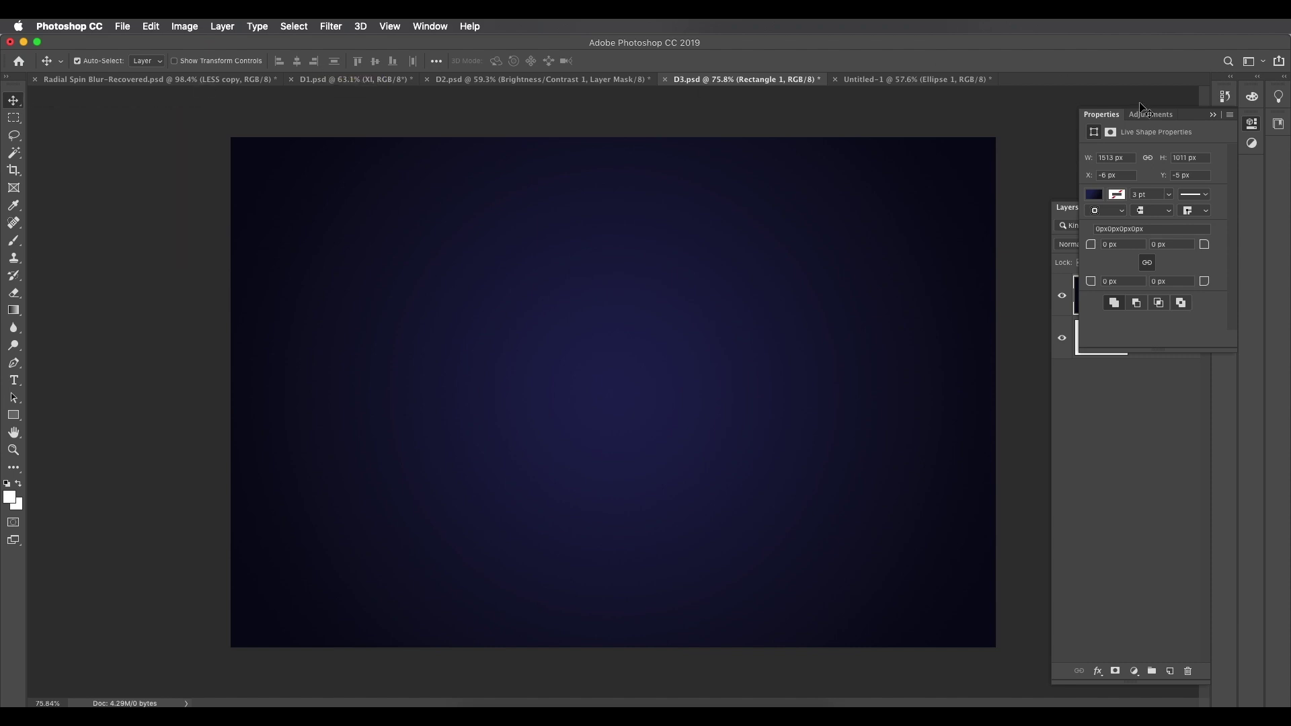
pyautogui.click(1214, 114)
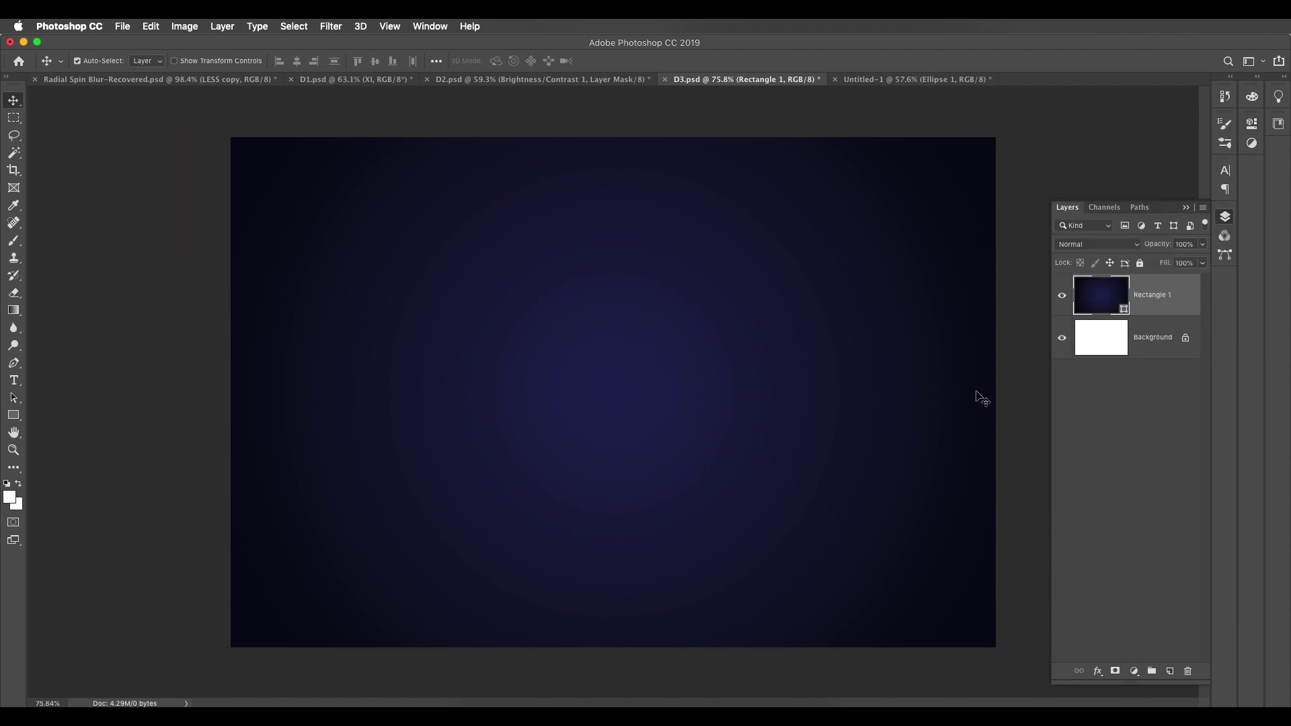
# - Add a new layer and type SOUR in white bold text, moving it down and right
pyautogui.click(1171, 669)
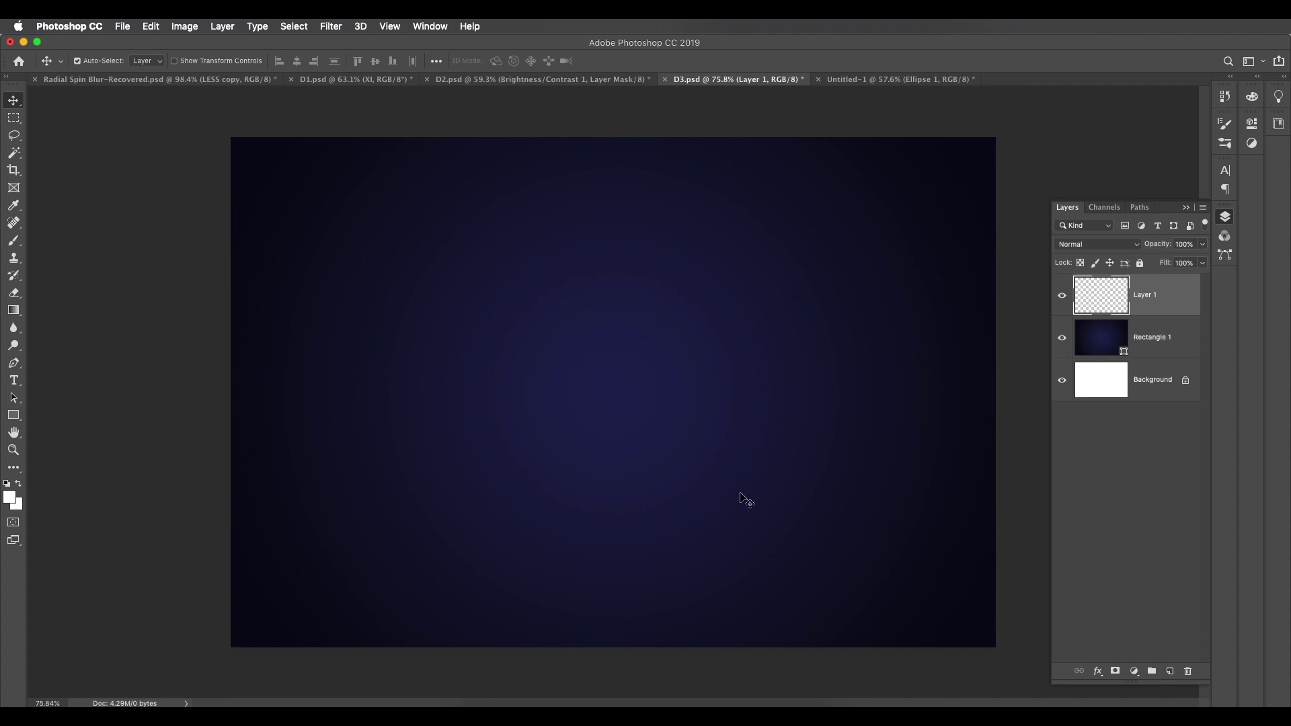
pyautogui.press('t')
pyautogui.click(531, 385)
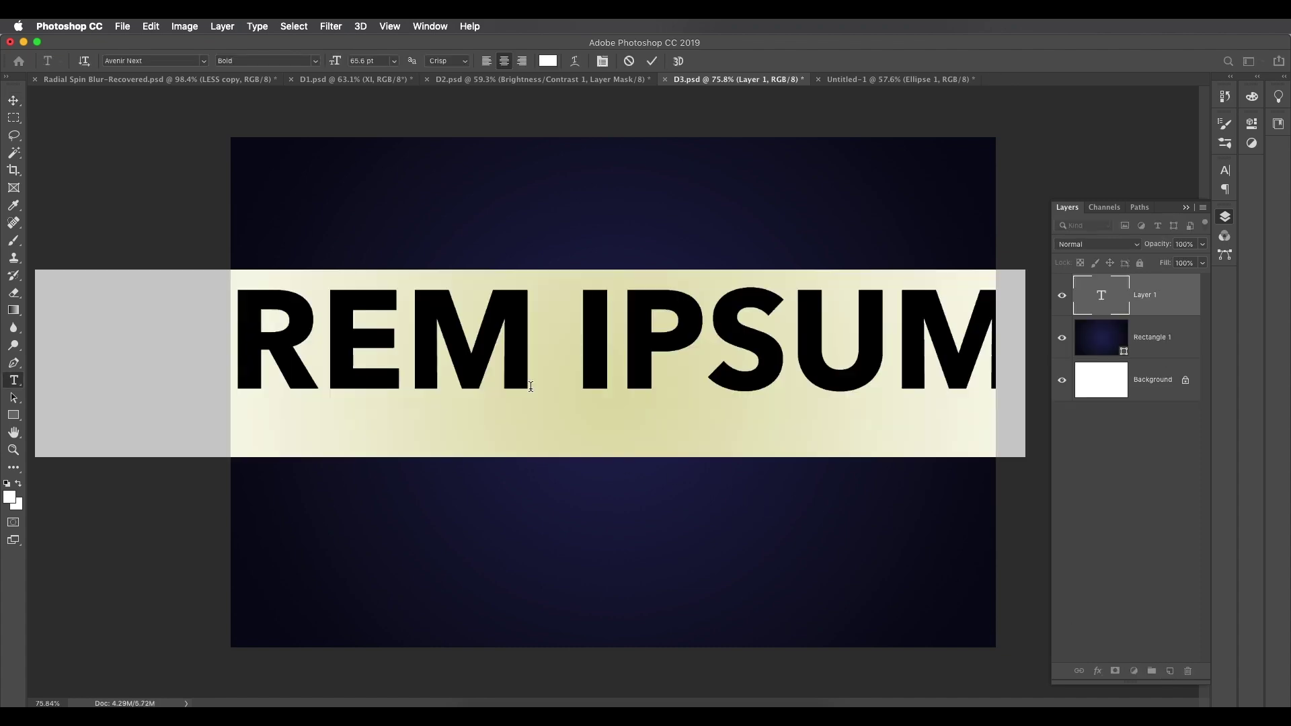
pyautogui.write('SOUR')
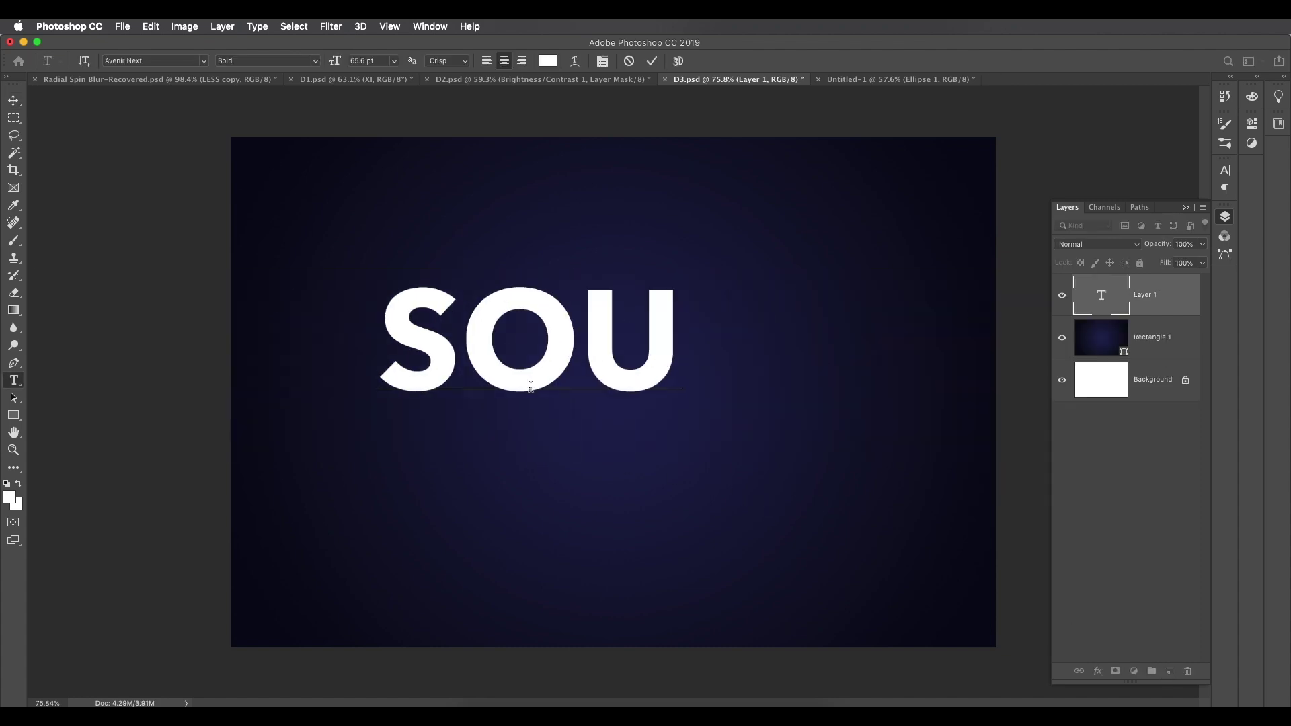
pyautogui.click(14, 100)
pyautogui.moveTo(567, 372); pyautogui.dragTo(641, 412)
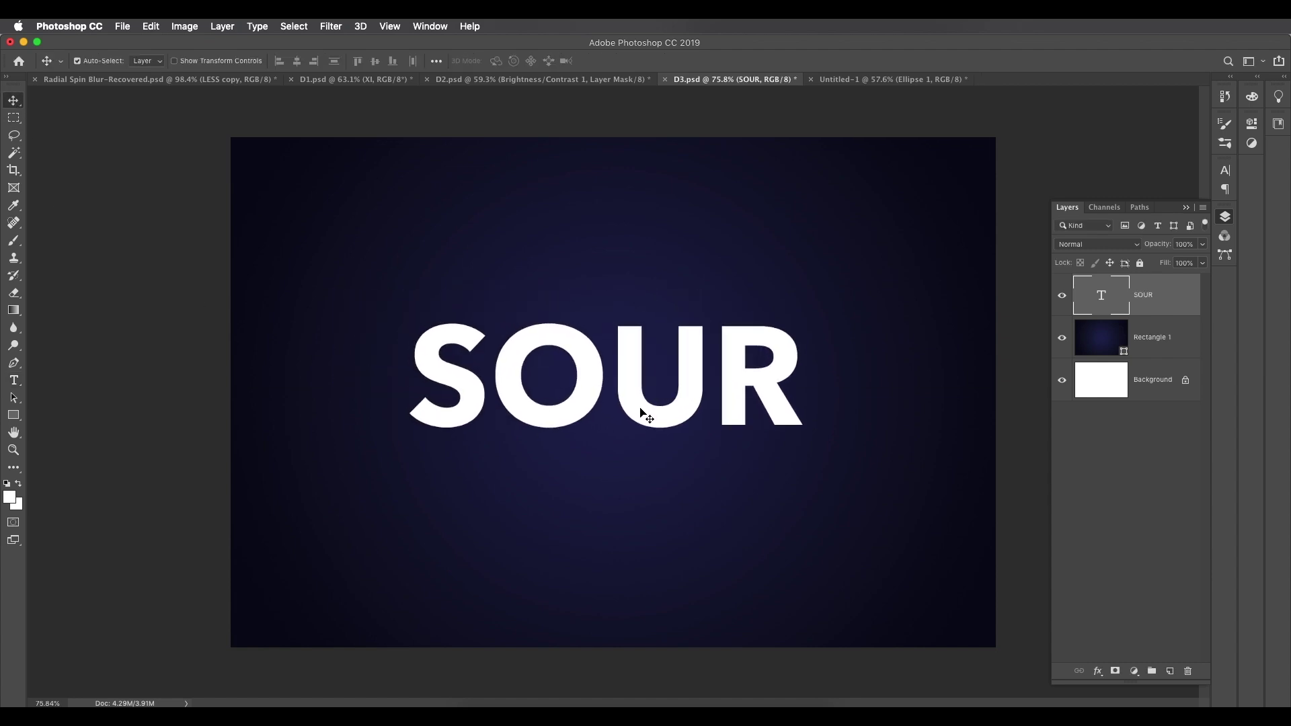
pyautogui.press('t')
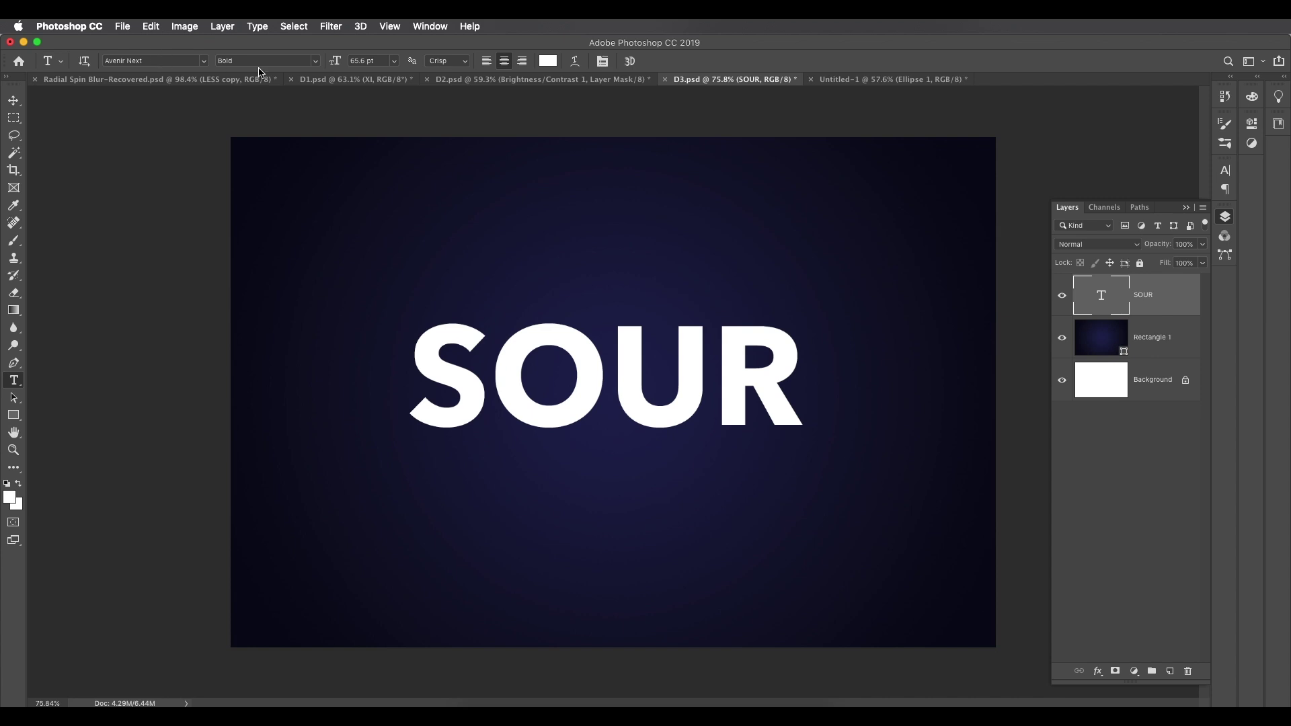
pyautogui.click(14, 99)
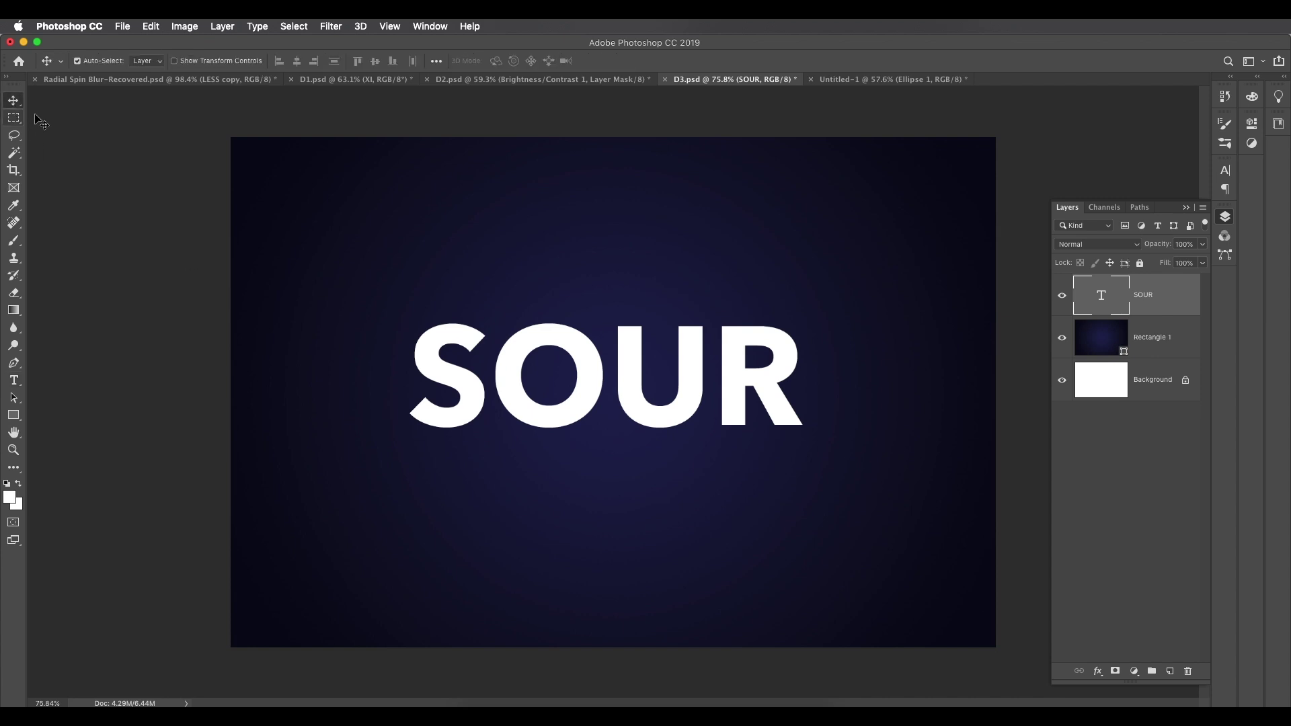
# - Scale SOUR to about 90% and centre it on the canvas
pyautogui.press('super+t')
pyautogui.moveTo(807, 305); pyautogui.dragTo(789, 320)
pyautogui.moveTo(717, 377); pyautogui.dragTo(727, 374)
pyautogui.press('Return')
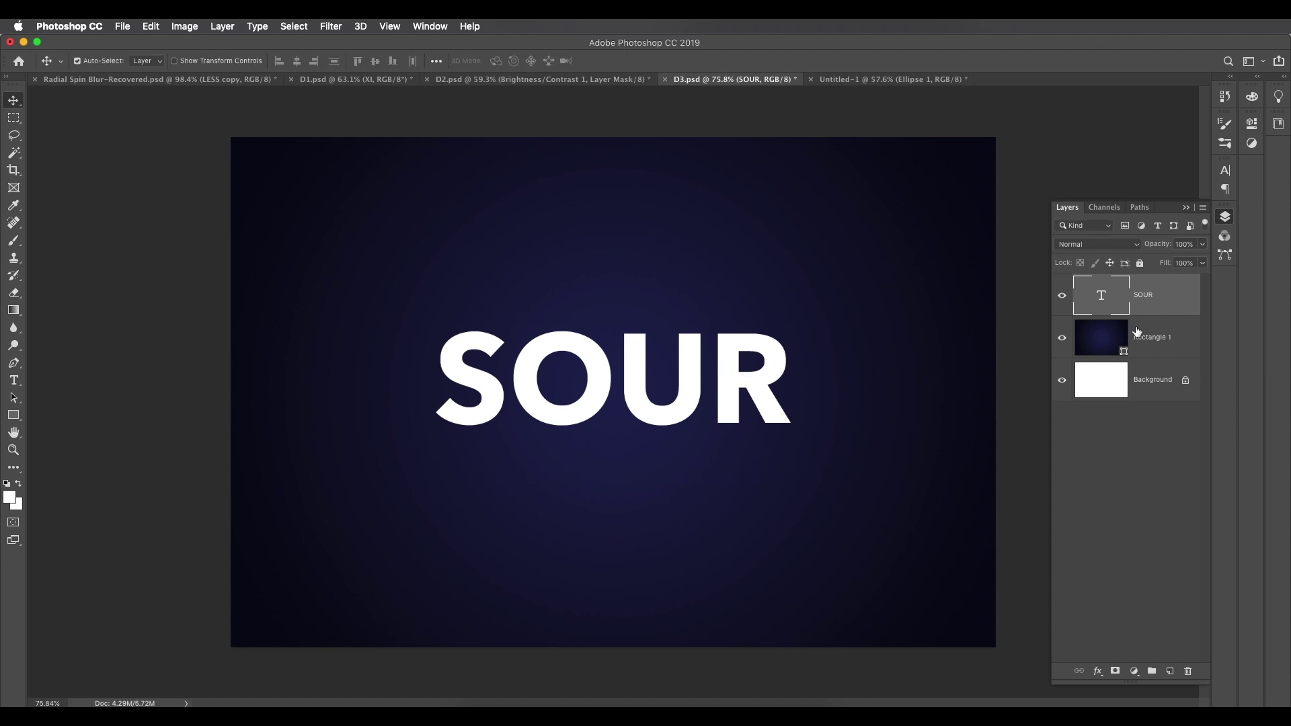
# - Convert SOUR to a smart object, duplicate it, and hide the original
pyautogui.rightClick(1141, 306)
pyautogui.click(1051, 243)
pyautogui.moveTo(1165, 314); pyautogui.dragTo(1171, 671)
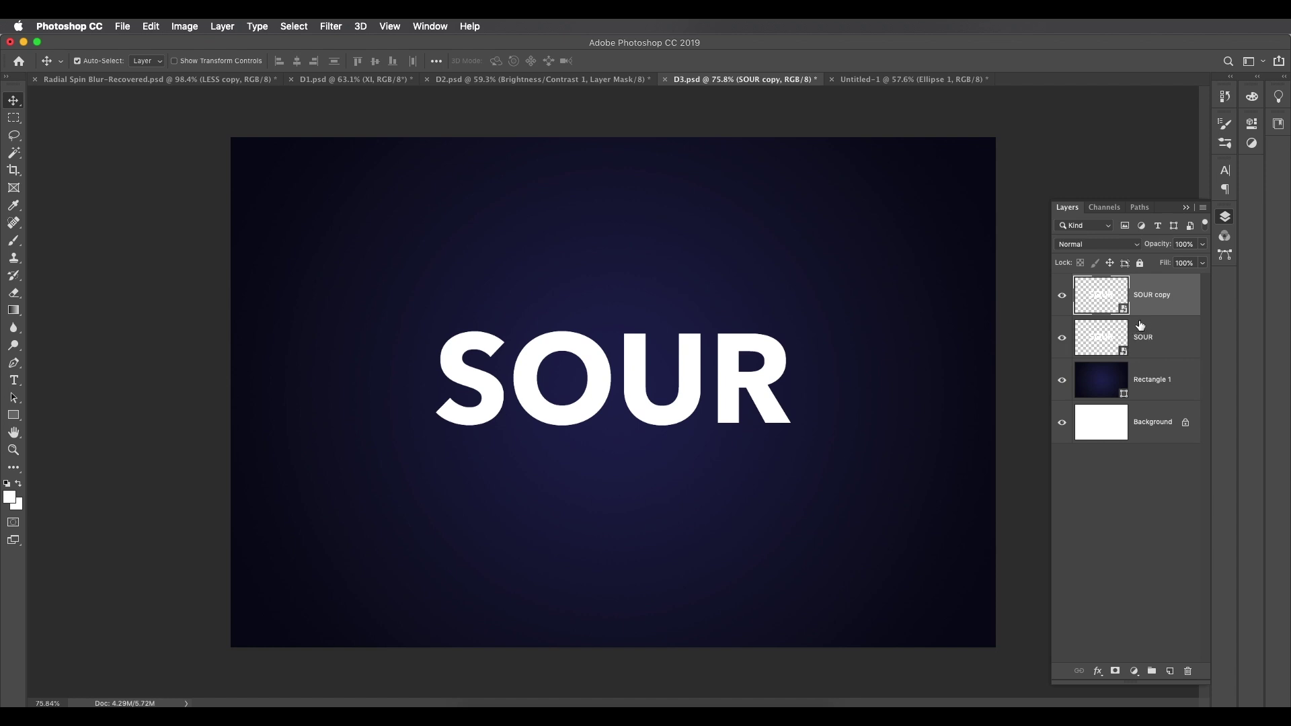
pyautogui.click(1063, 338)
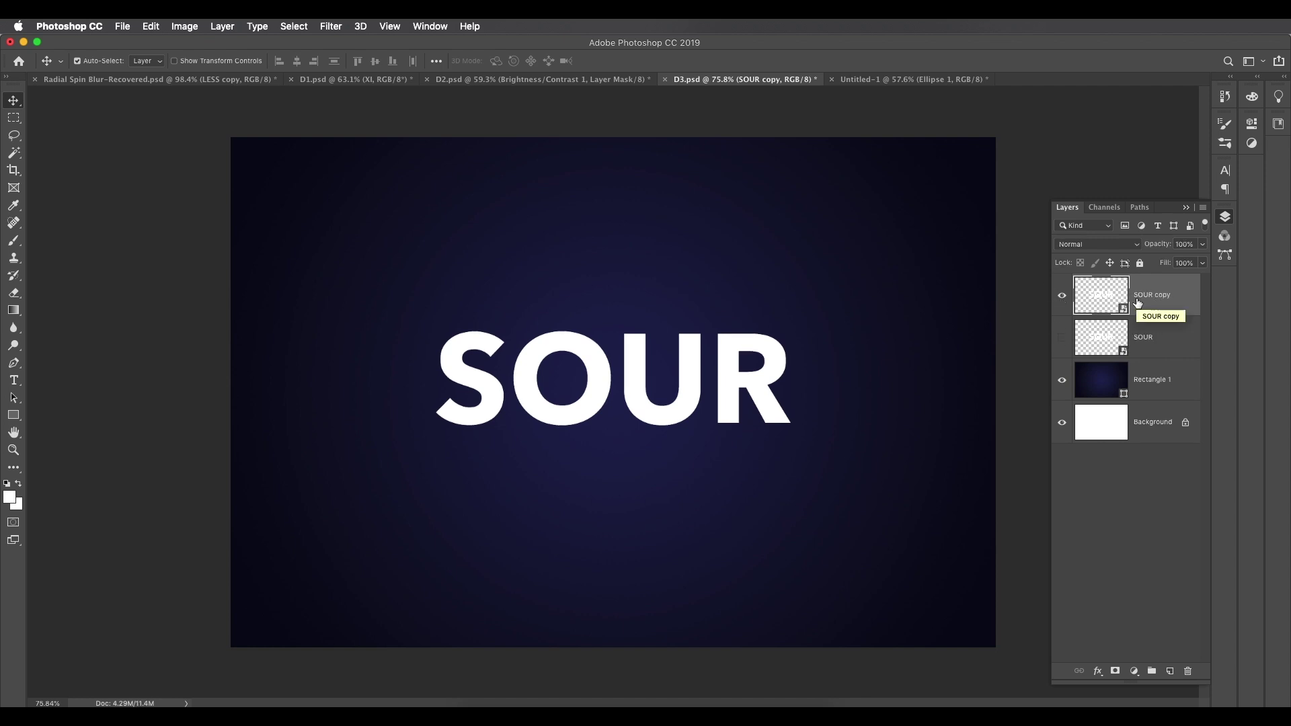
# - Apply a Spin Radial Blur of 25 to SOUR copy
pyautogui.click(330, 26)
pyautogui.moveTo(361, 199)
pyautogui.moveTo(402, 188)
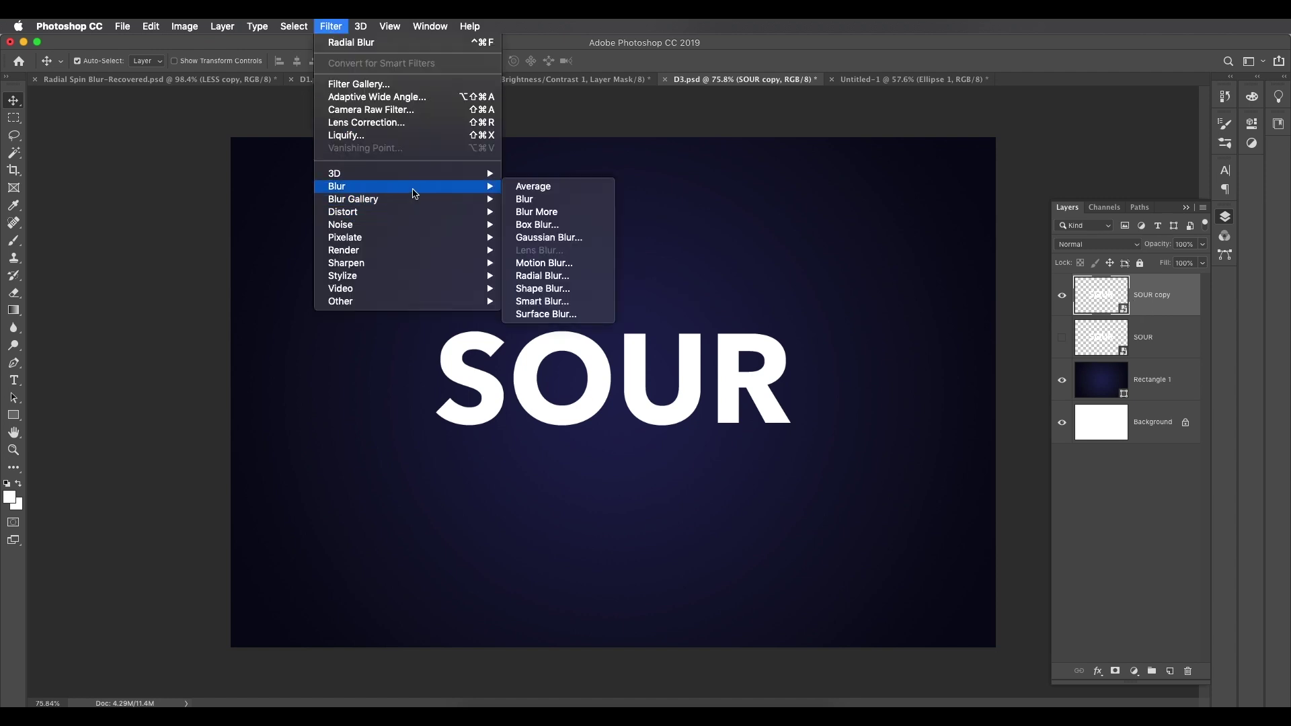
pyautogui.click(523, 276)
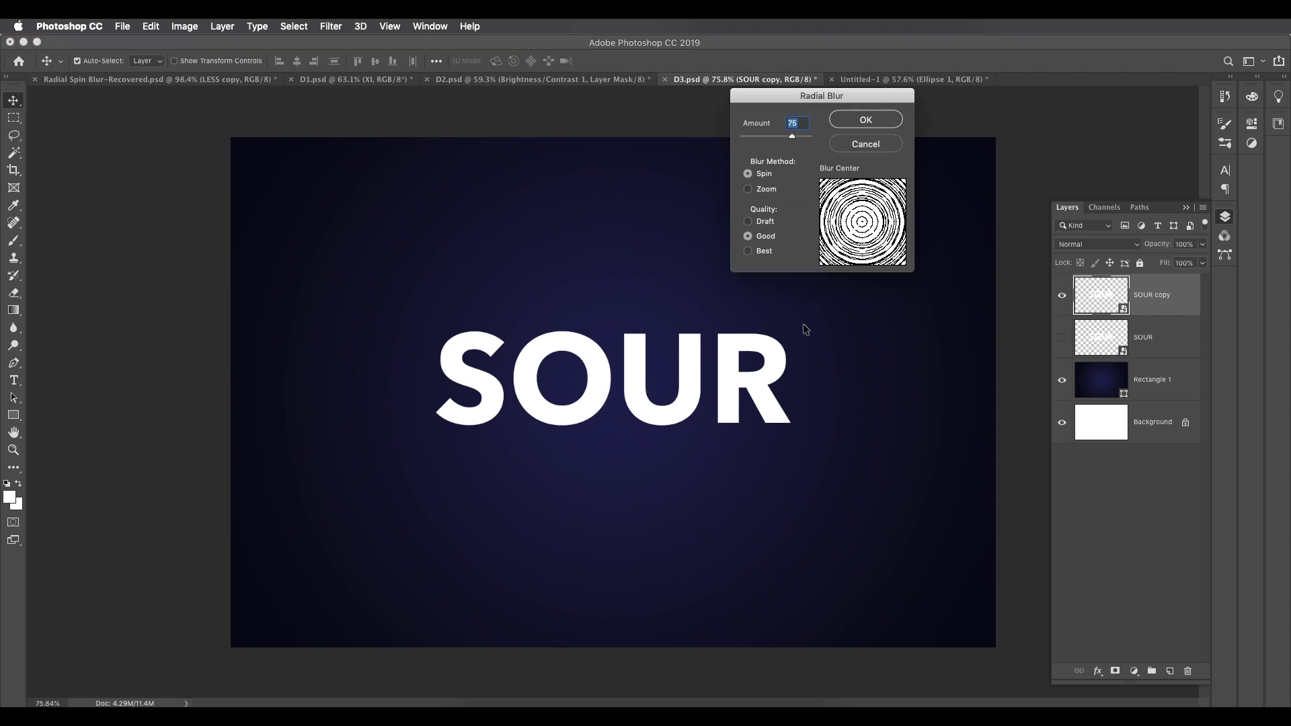
pyautogui.write('25')
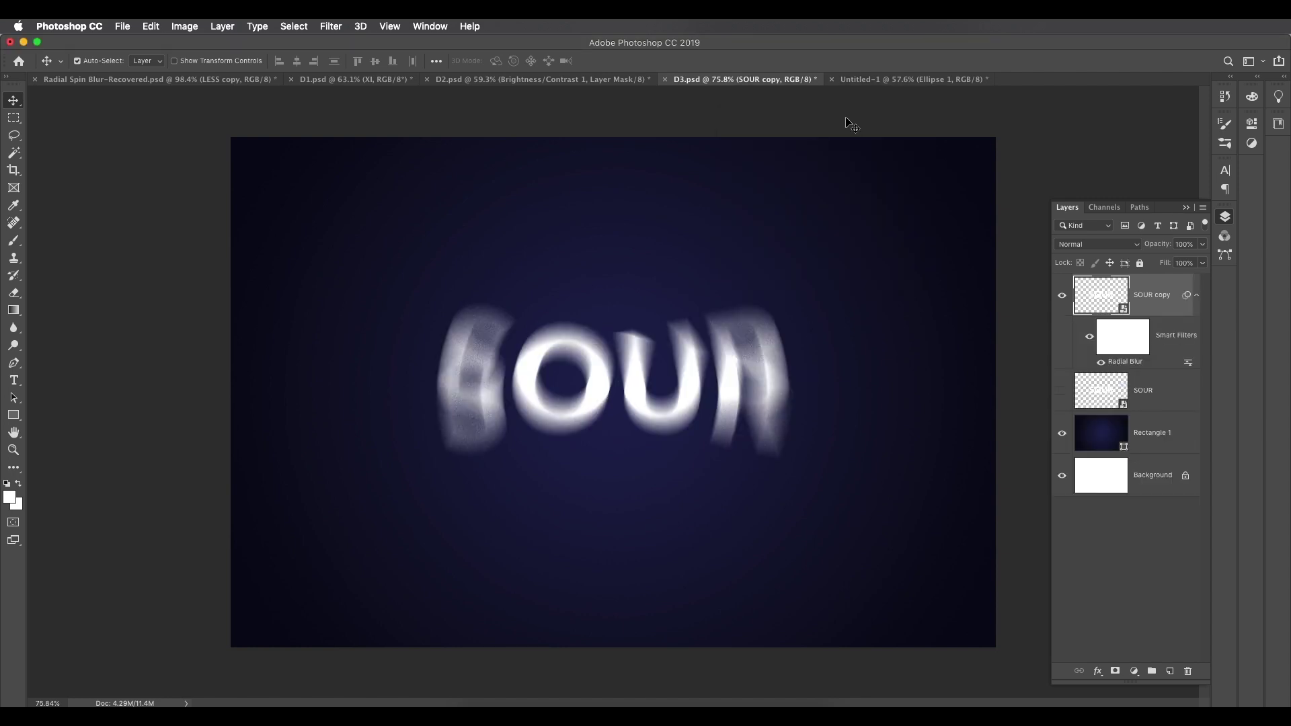
# - Duplicate it as SOUR copy 2 and raise its spin blur to 35
pyautogui.moveTo(1163, 307); pyautogui.dragTo(1170, 671)
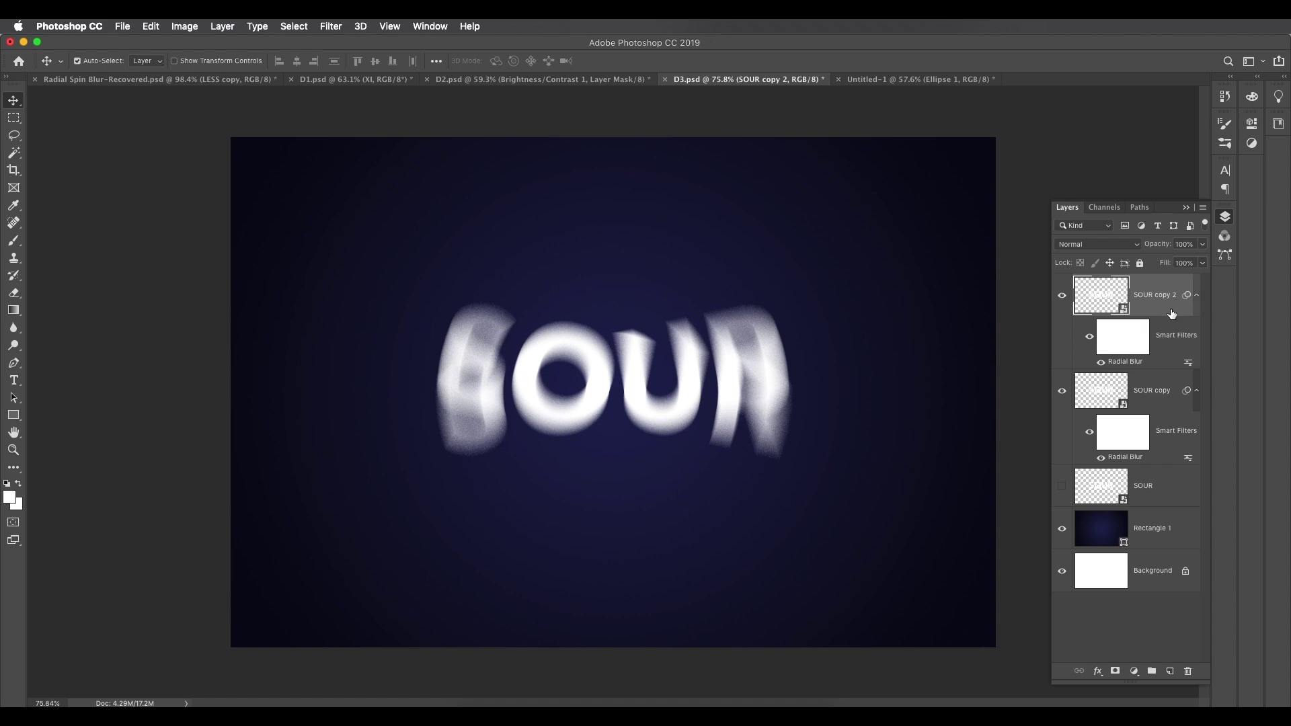
pyautogui.doubleClick(1134, 362)
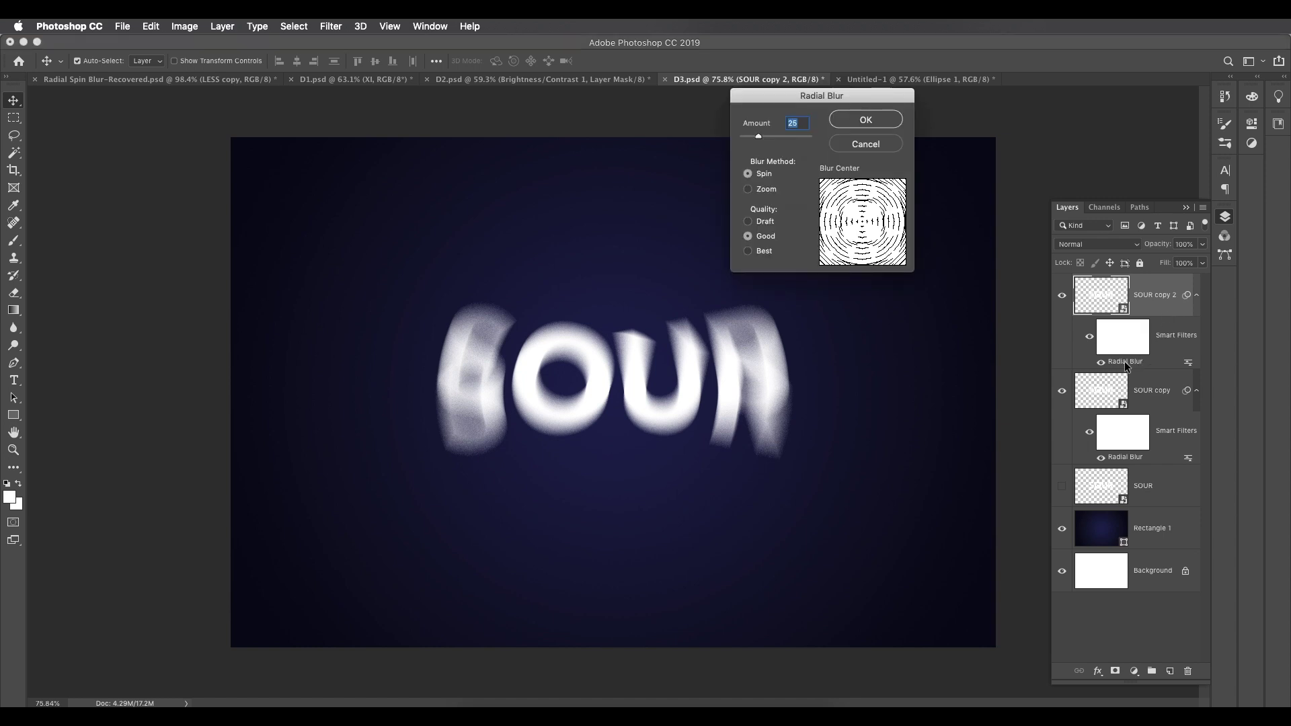
pyautogui.write('35')
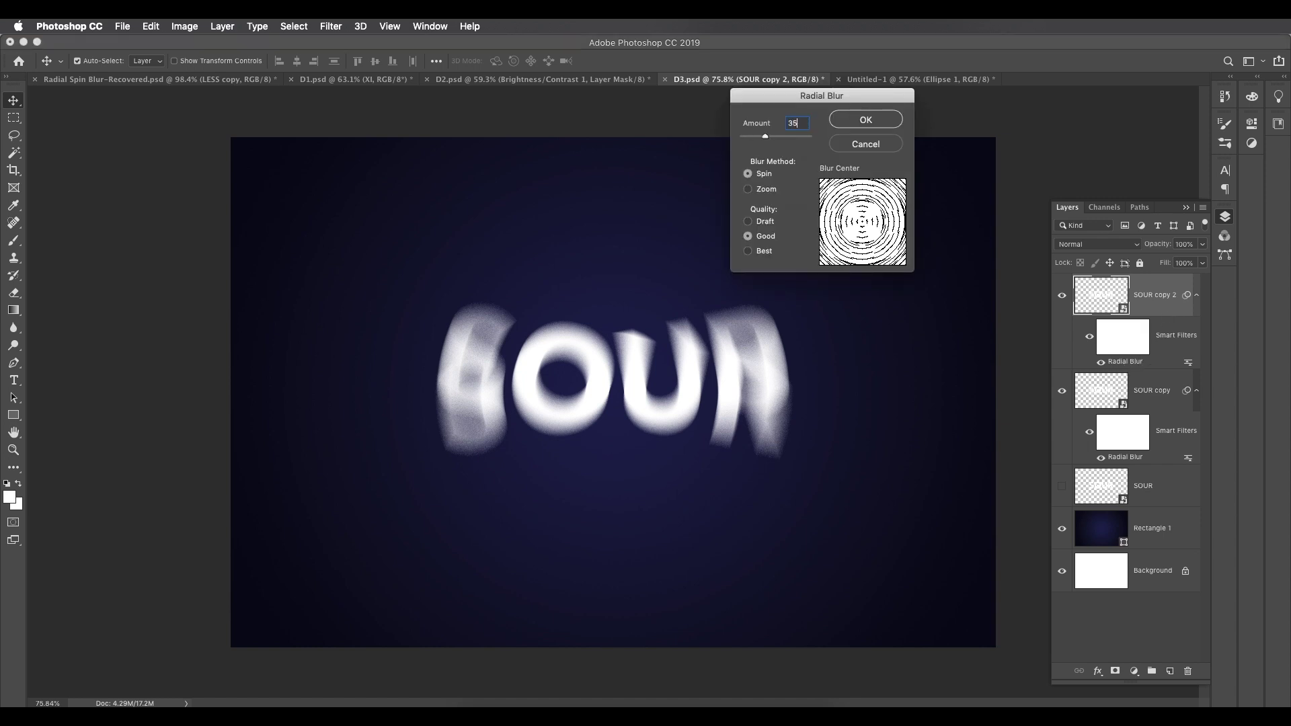
pyautogui.press('Return')
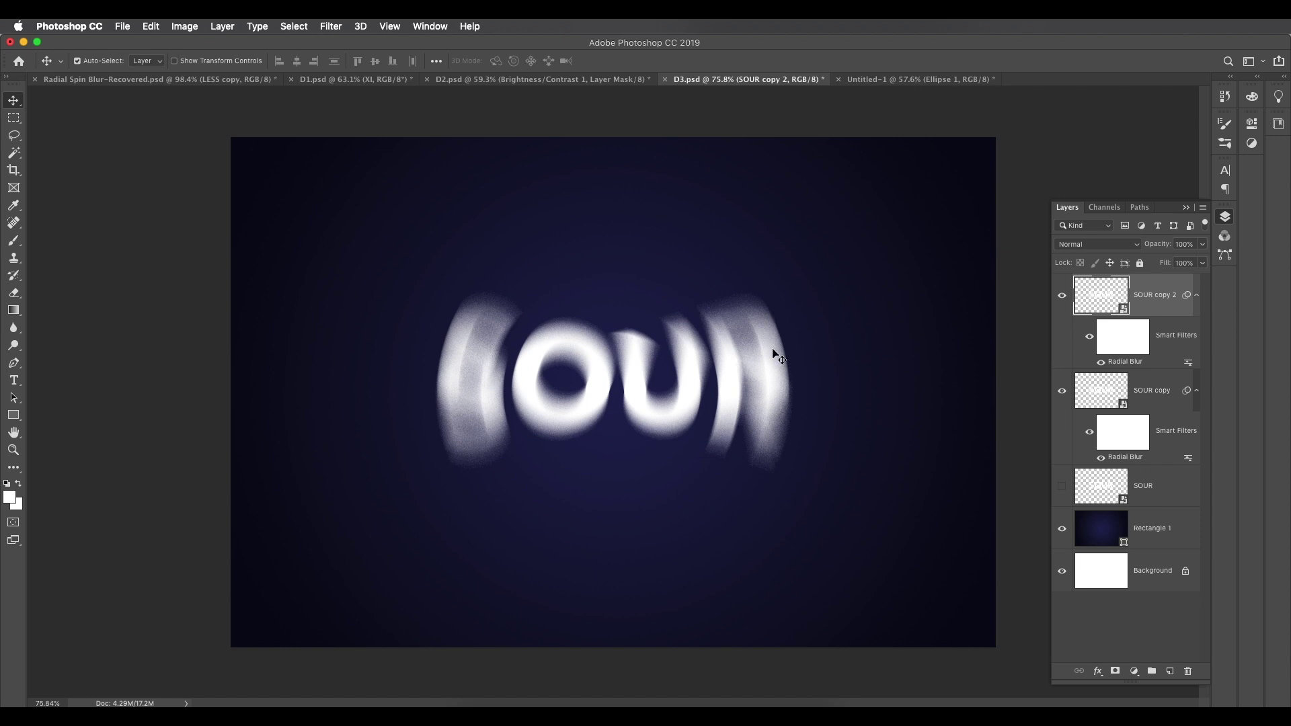
# - Create SOUR copy 3 and raise its spin blur to 45
pyautogui.rightClick(1171, 314)
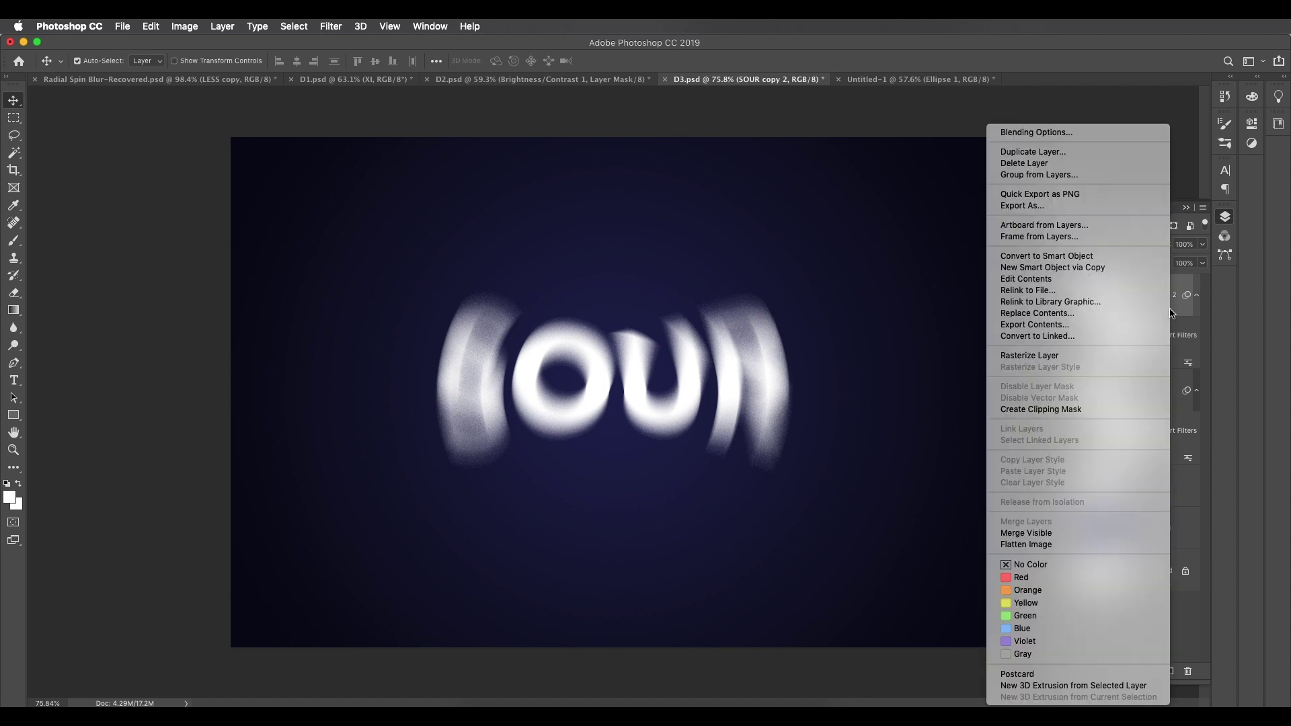
pyautogui.click(1070, 151)
pyautogui.click(768, 309)
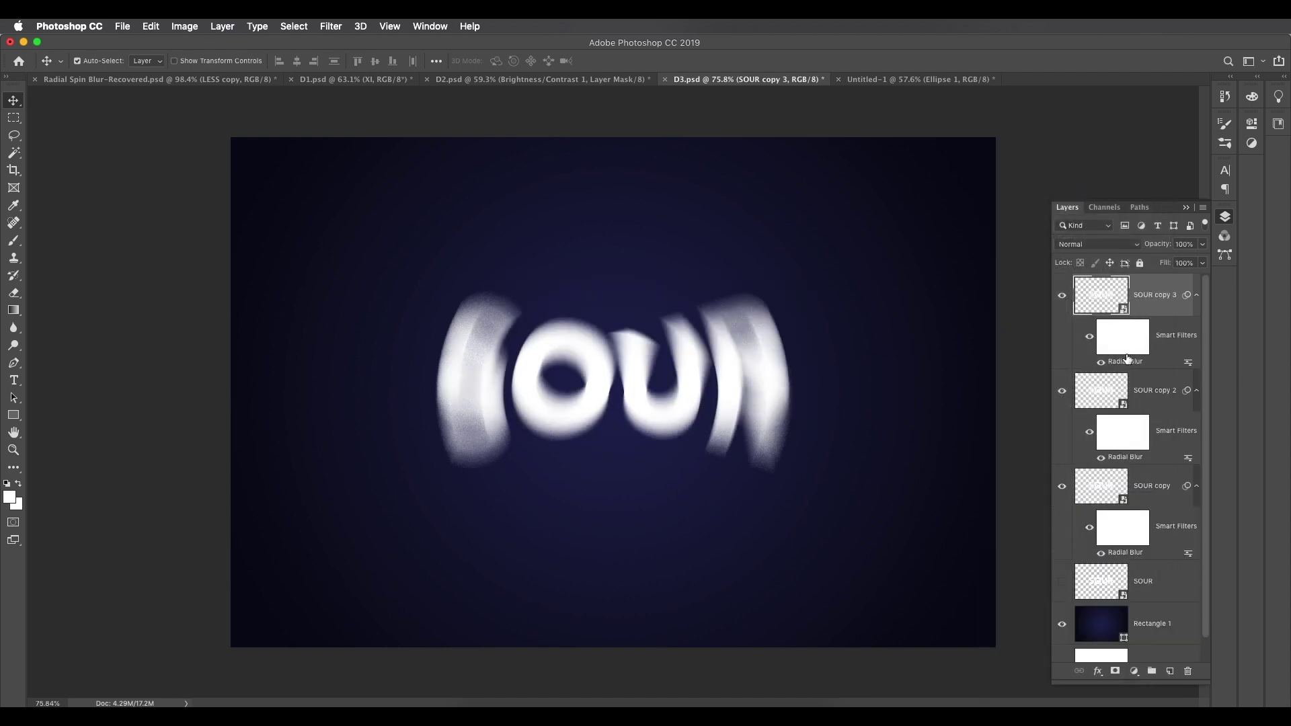
pyautogui.doubleClick(1126, 362)
pyautogui.write('45')
pyautogui.click(849, 121)
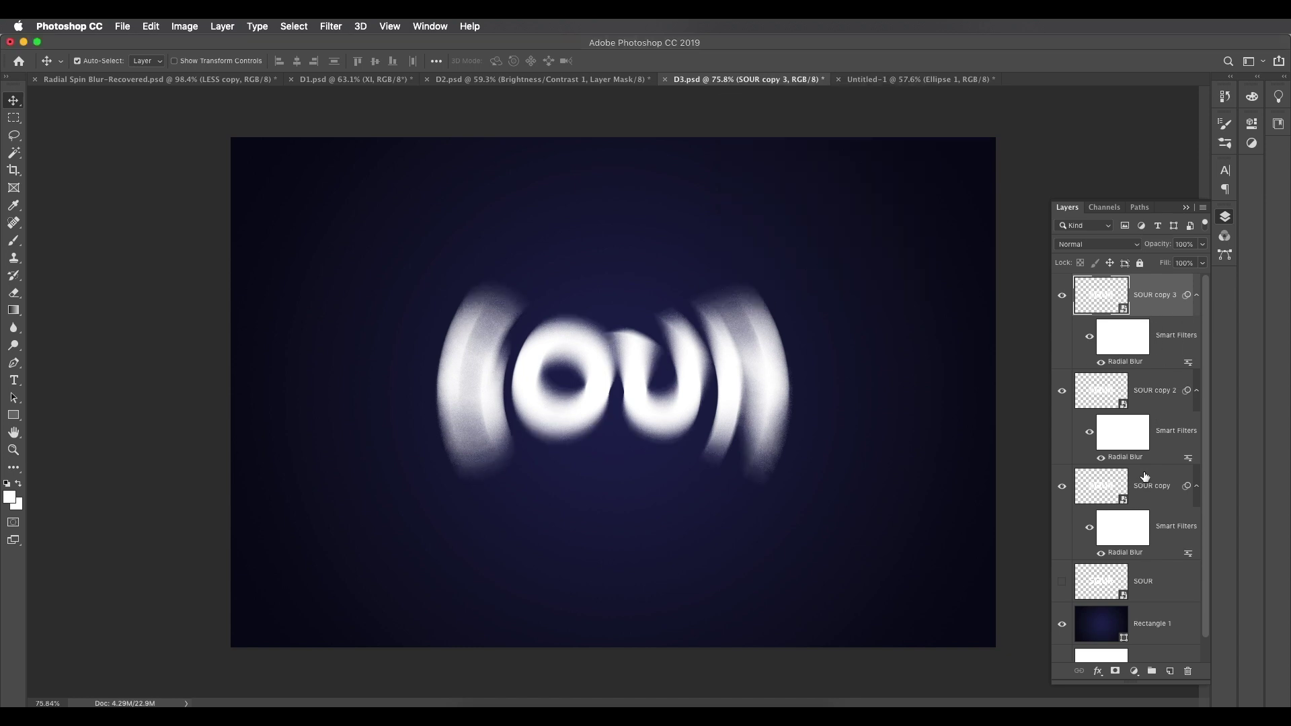
# - Set all three blurred SOUR copies to 70% opacity
pyautogui.keyDown('shift'); pyautogui.click(1147, 488); pyautogui.keyUp('shift')
pyautogui.click(1184, 244)
pyautogui.write('70')
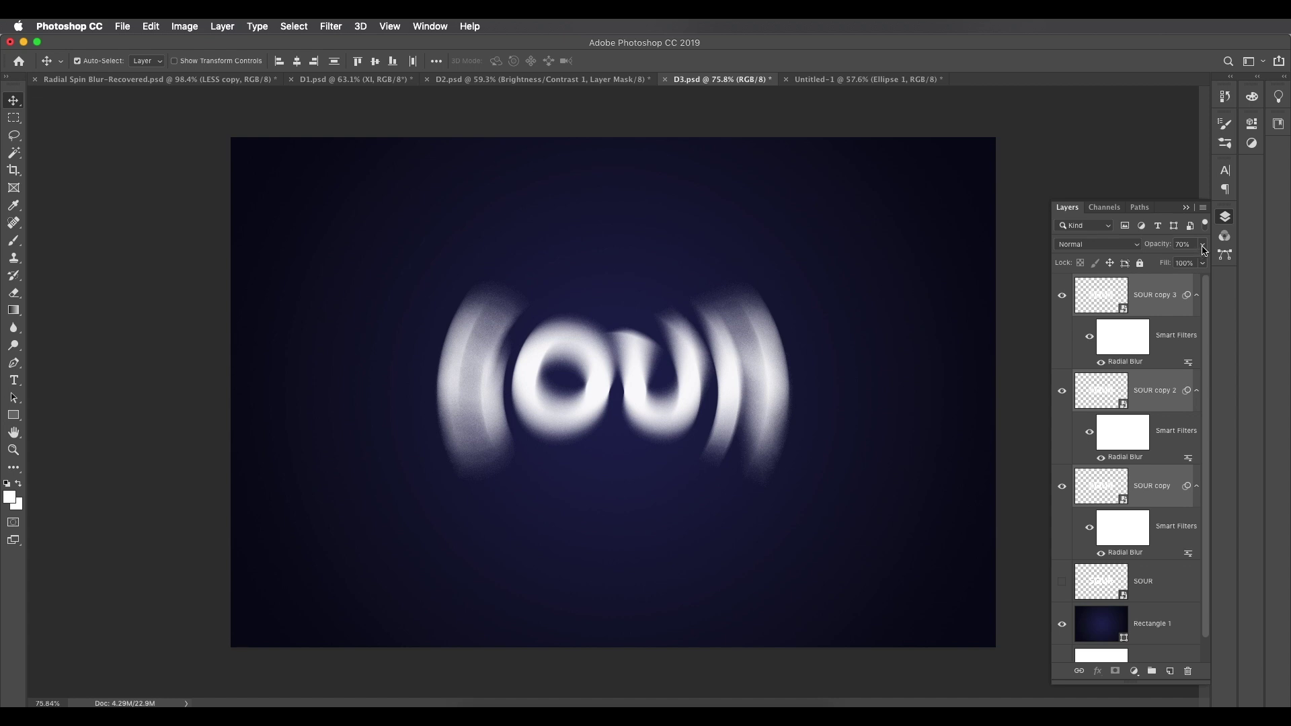
pyautogui.keyDown('alt'); pyautogui.click(1197, 295); pyautogui.keyUp('alt')
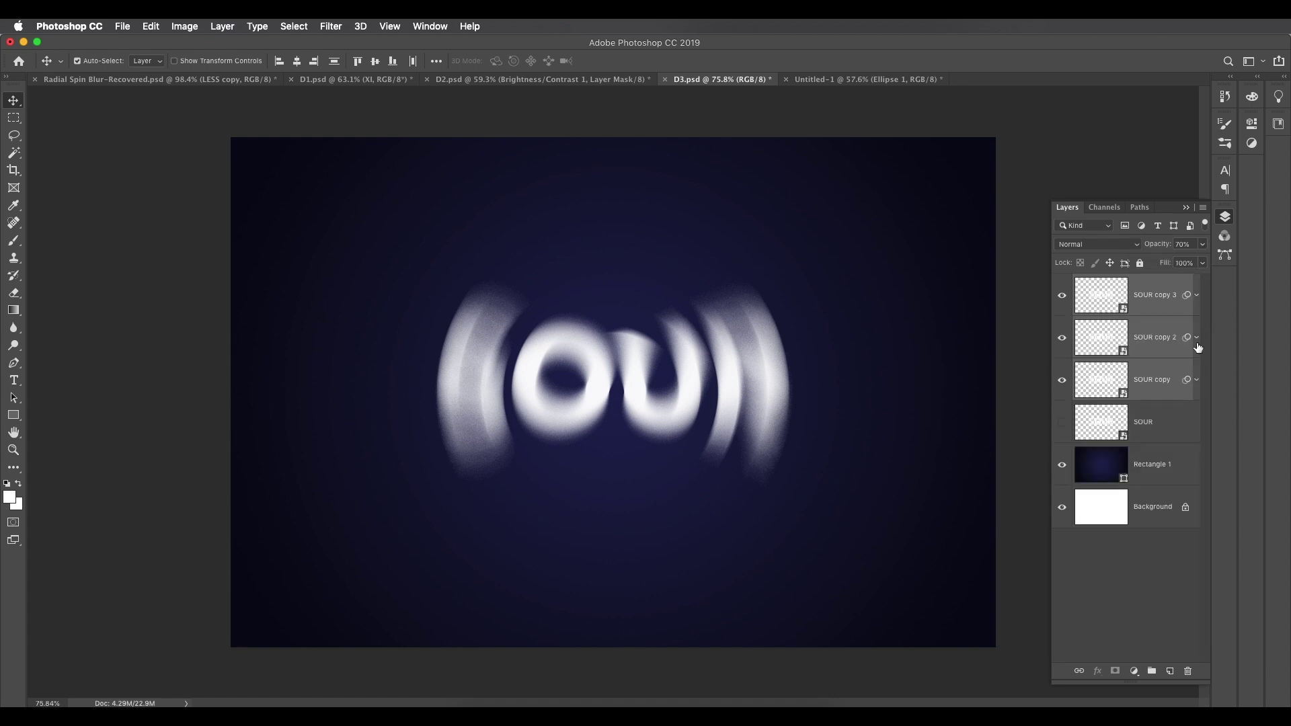
# - Show the sharp SOUR layer, move it above the blurred copies, and open Layer Style
pyautogui.click(1168, 431)
pyautogui.moveTo(1062, 380); pyautogui.dragTo(1062, 296)
pyautogui.moveTo(1064, 387); pyautogui.dragTo(1063, 296)
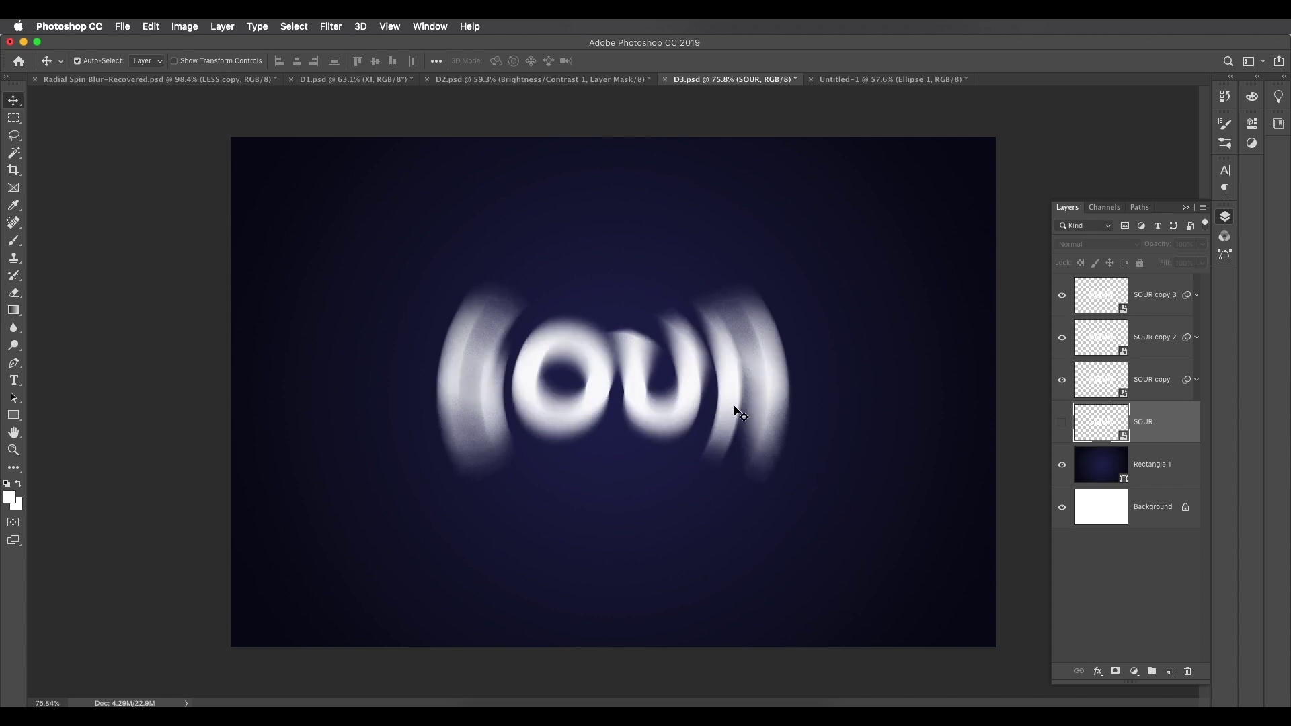
pyautogui.click(1062, 423)
pyautogui.moveTo(1173, 424); pyautogui.dragTo(1178, 276)
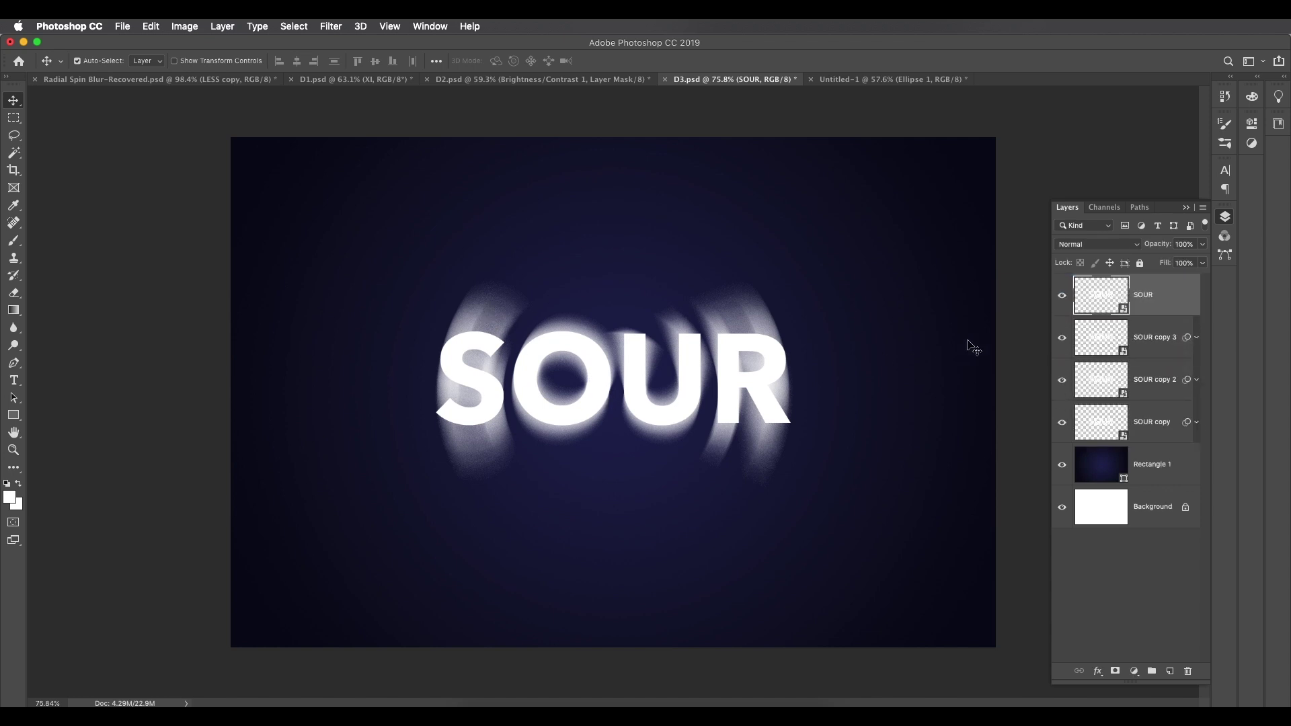
pyautogui.doubleClick(1176, 315)
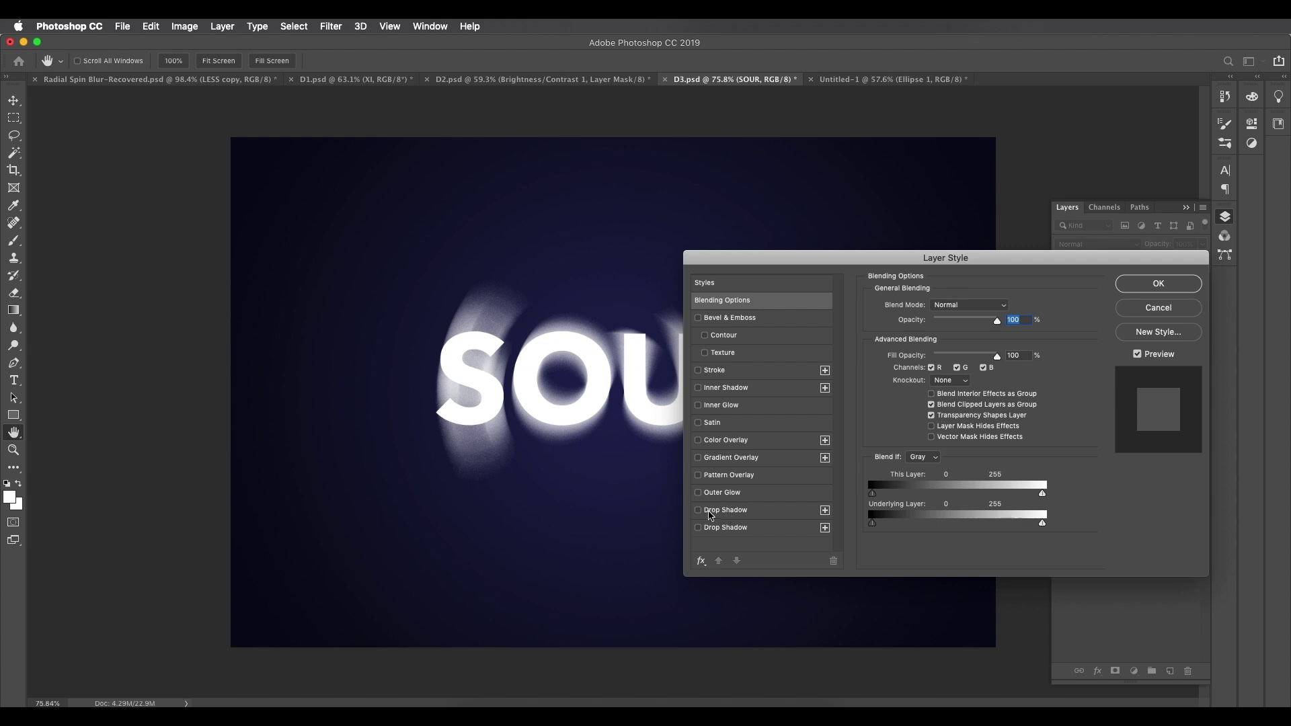
# - Add a magenta Drop Shadow to the SOUR text layer
pyautogui.click(698, 511)
pyautogui.click(722, 511)
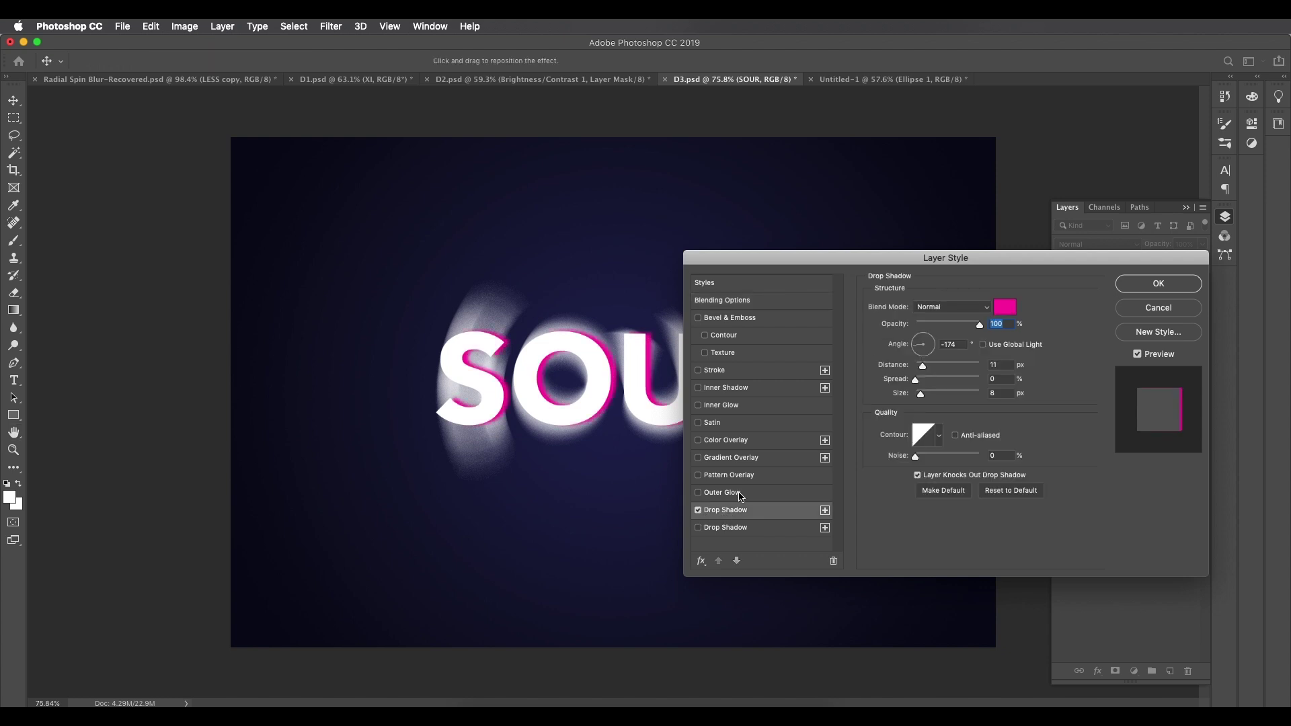
pyautogui.moveTo(872, 256); pyautogui.dragTo(989, 167)
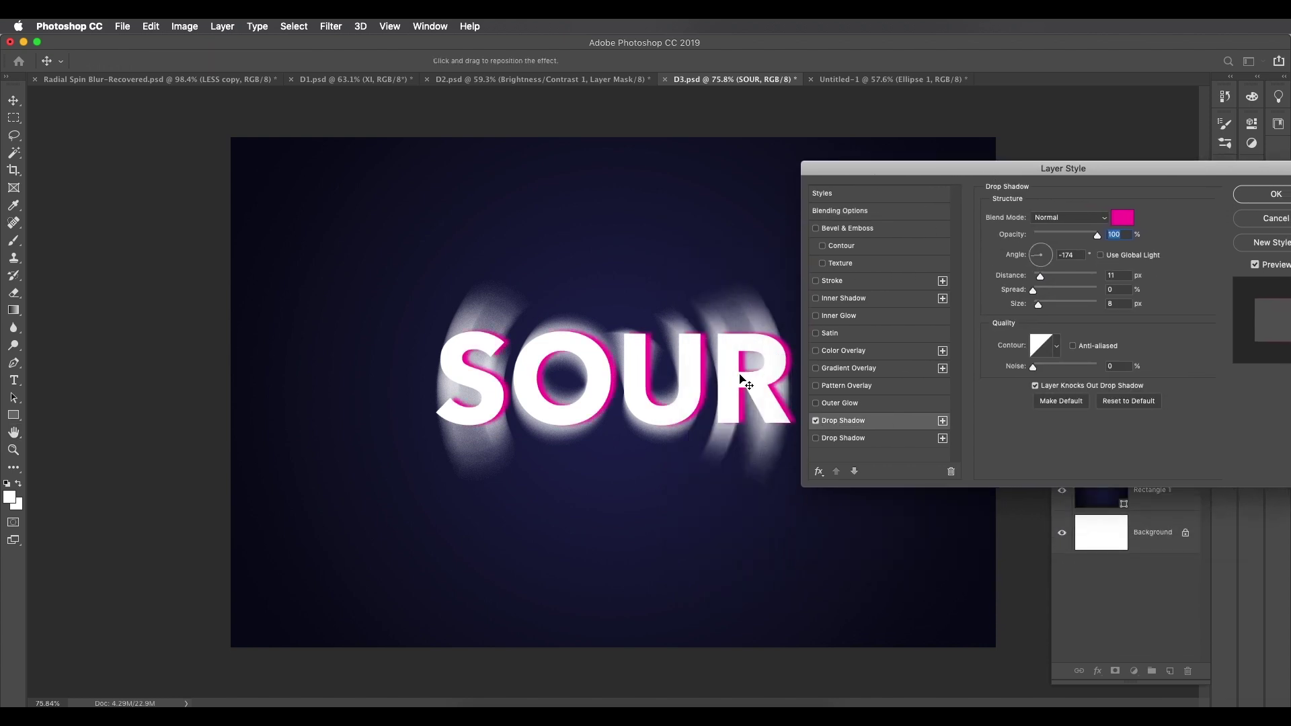
pyautogui.click(1122, 215)
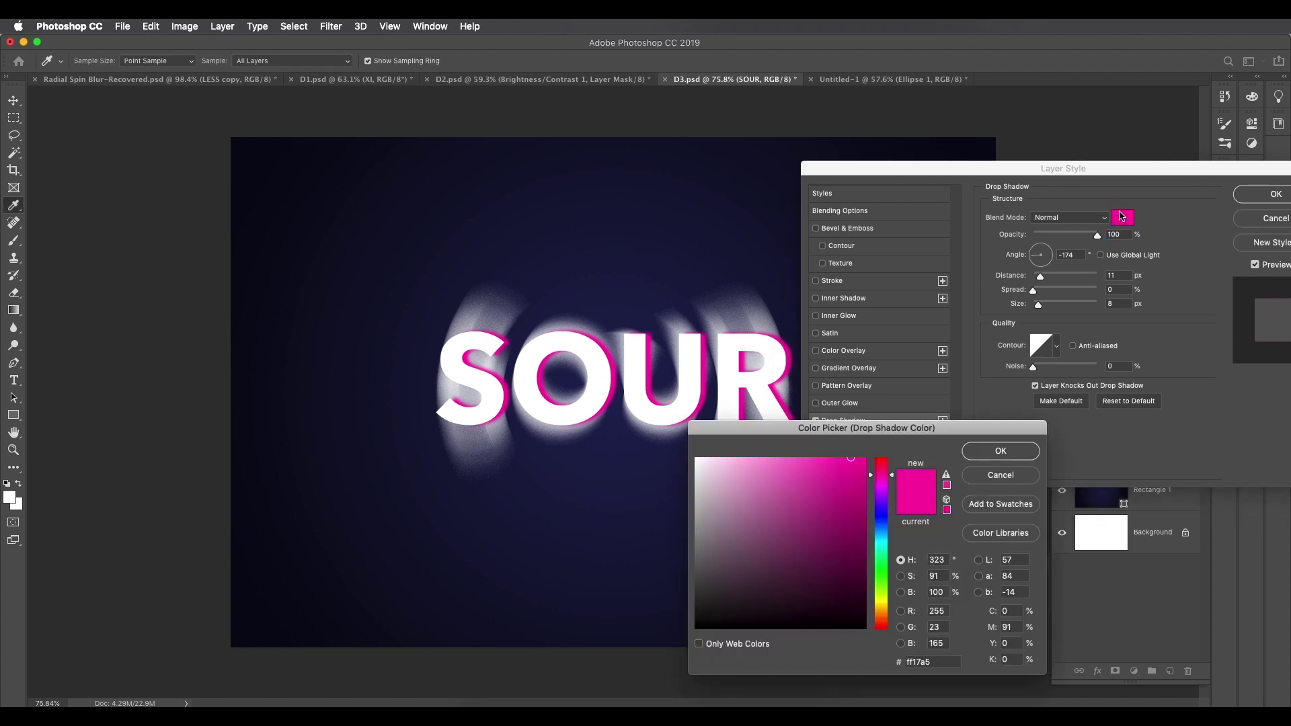
pyautogui.doubleClick(927, 663)
pyautogui.click(983, 451)
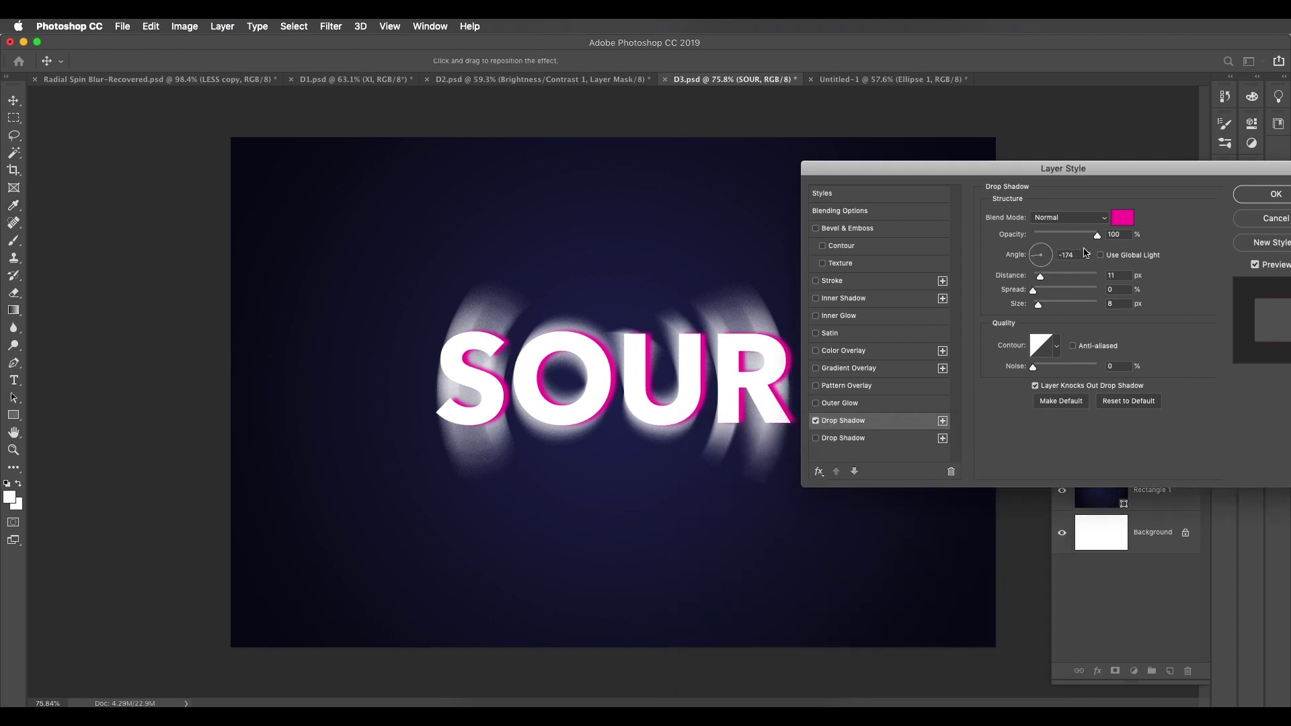
# - Set the magenta shadow to angle 180°, distance 10 px and size 7 px
pyautogui.doubleClick(1071, 256)
pyautogui.click(1037, 257)
pyautogui.moveTo(1039, 281); pyautogui.dragTo(1042, 279)
pyautogui.moveTo(1039, 305); pyautogui.dragTo(1031, 311)
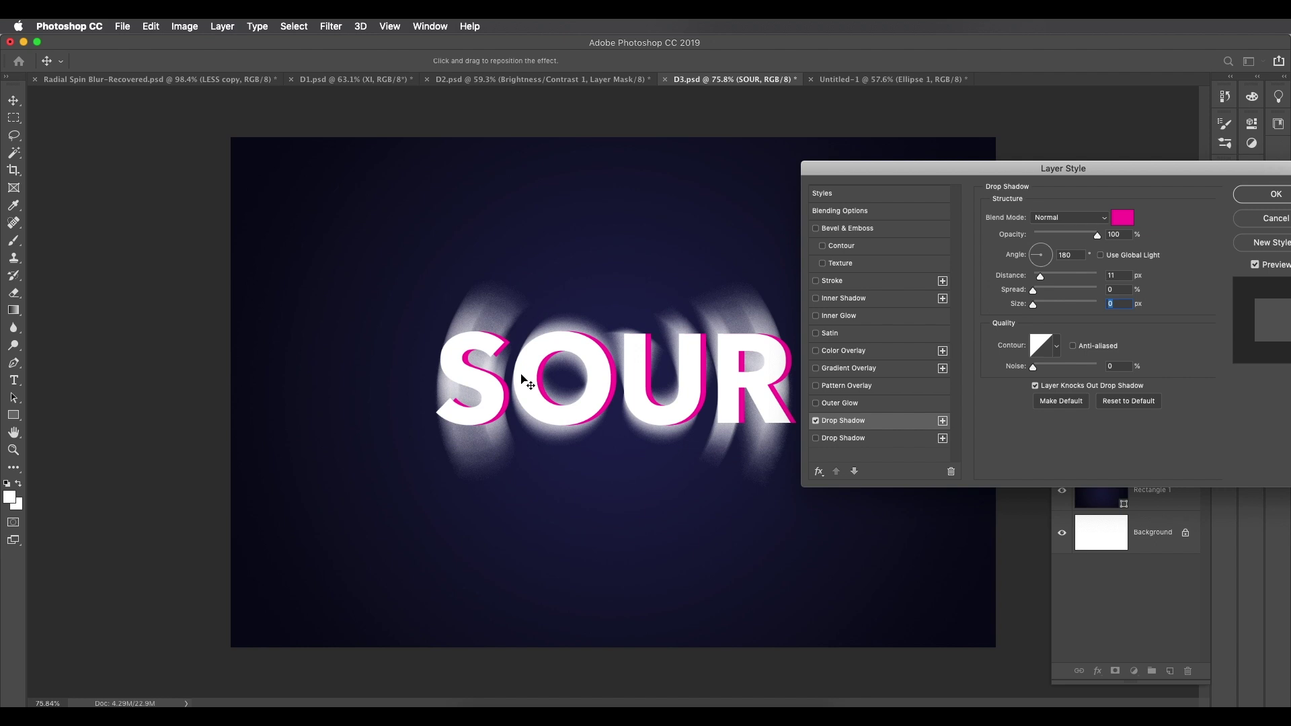
pyautogui.moveTo(1034, 304); pyautogui.dragTo(1037, 306)
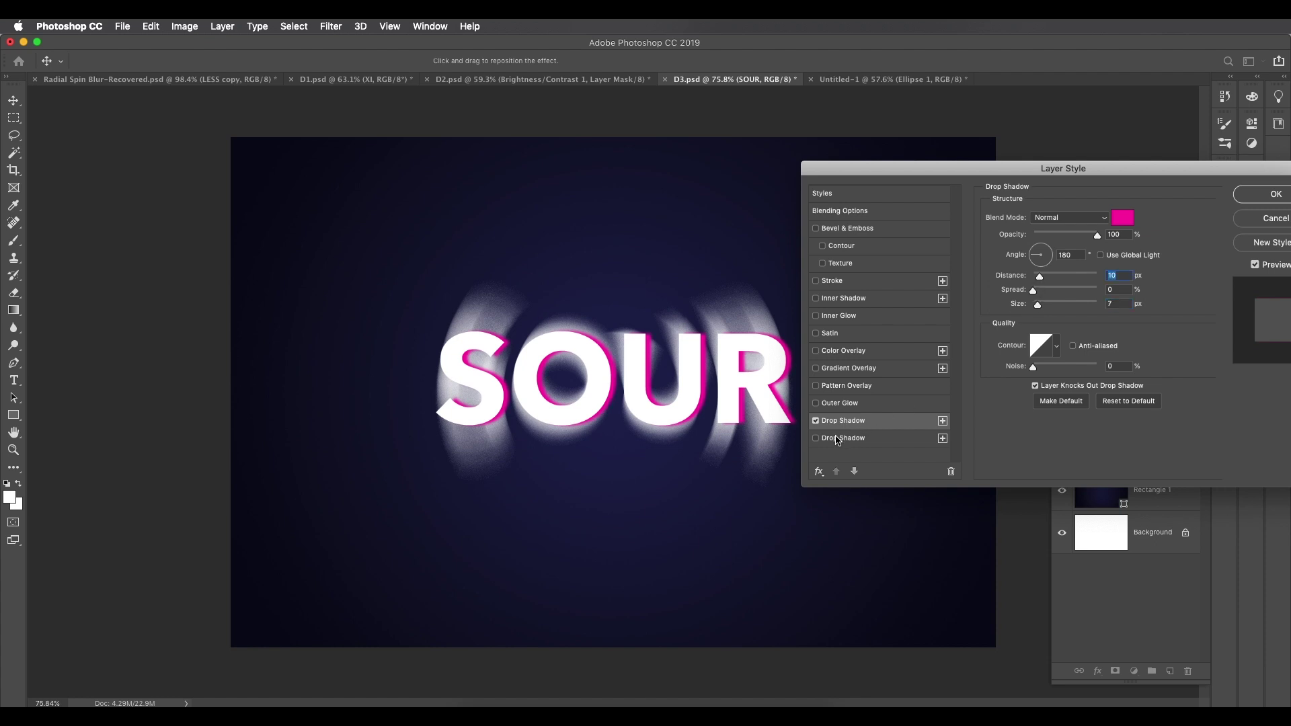
pyautogui.moveTo(914, 178); pyautogui.dragTo(835, 173)
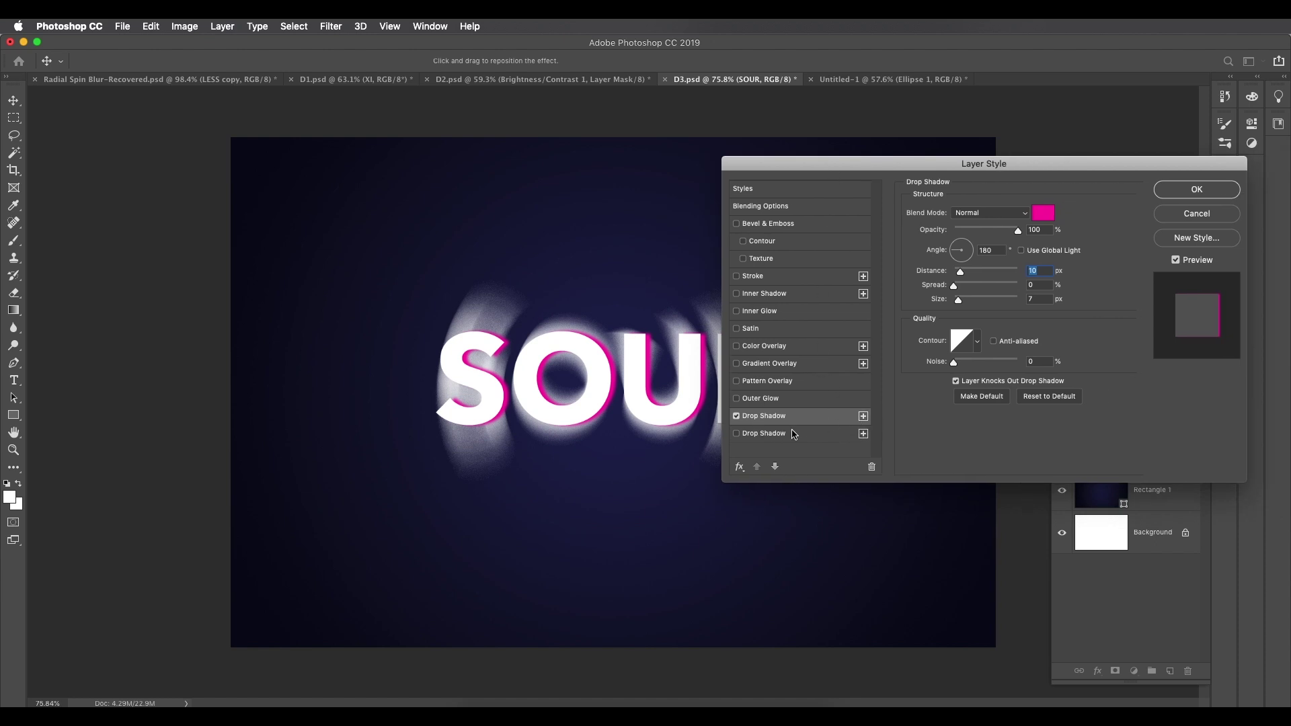
# - Add a second Drop Shadow effect, remove the extras, and enable it
pyautogui.click(863, 417)
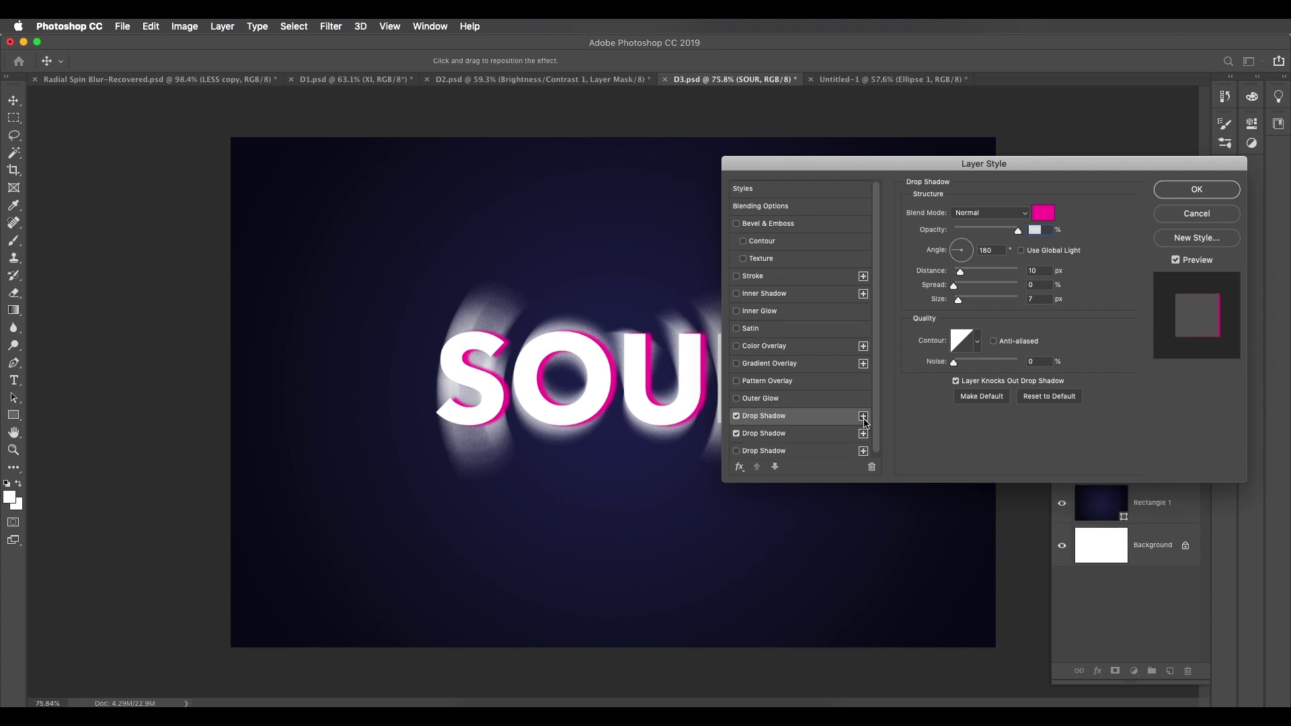
pyautogui.click(863, 417)
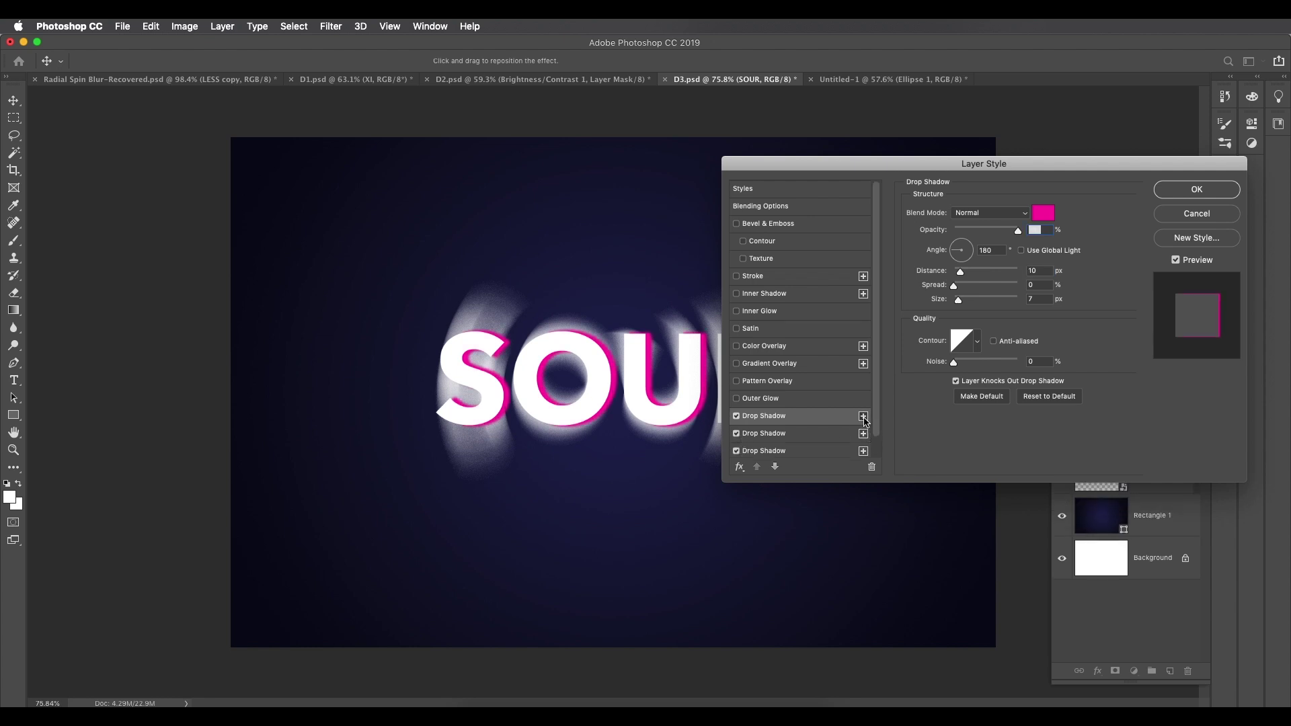
pyautogui.click(825, 449)
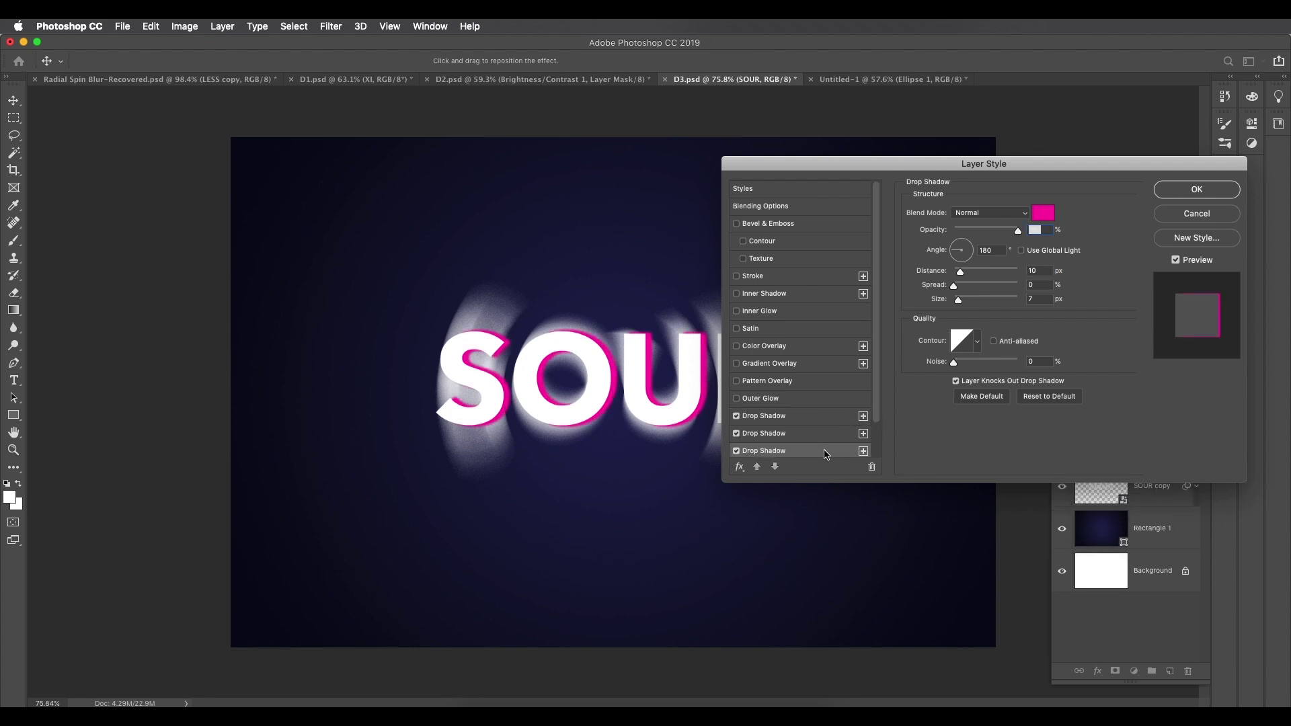
pyautogui.click(864, 451)
pyautogui.click(872, 467)
pyautogui.click(820, 436)
pyautogui.click(871, 468)
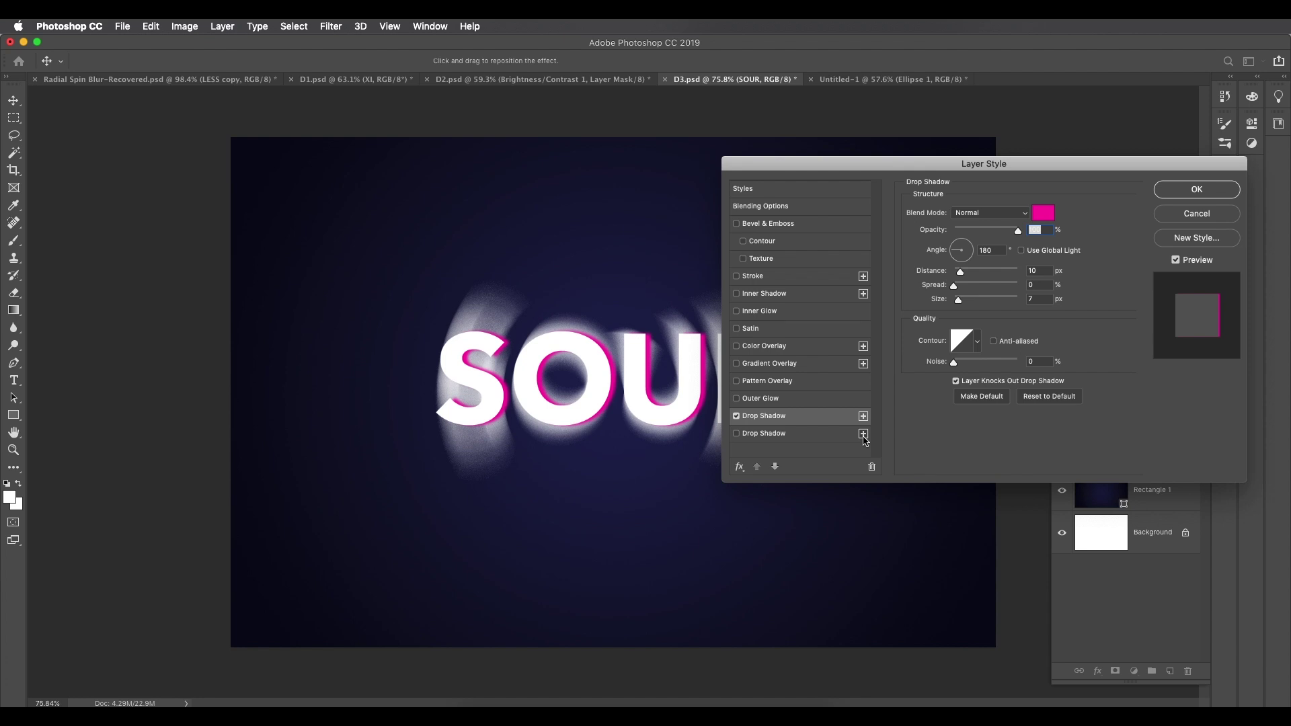
pyautogui.click(737, 434)
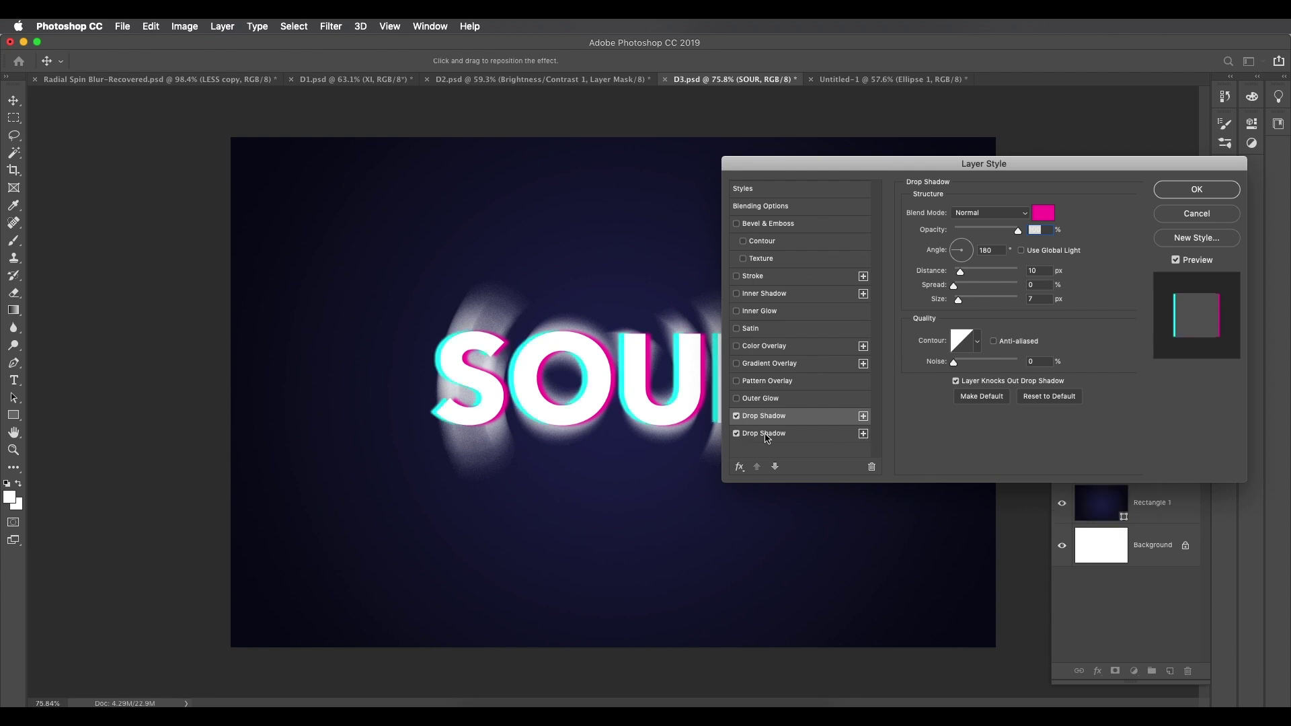
pyautogui.click(765, 435)
# - Change the second shadow's colour to cyan in the Color Picker
pyautogui.click(1043, 213)
pyautogui.moveTo(903, 441); pyautogui.dragTo(944, 295)
pyautogui.click(929, 401)
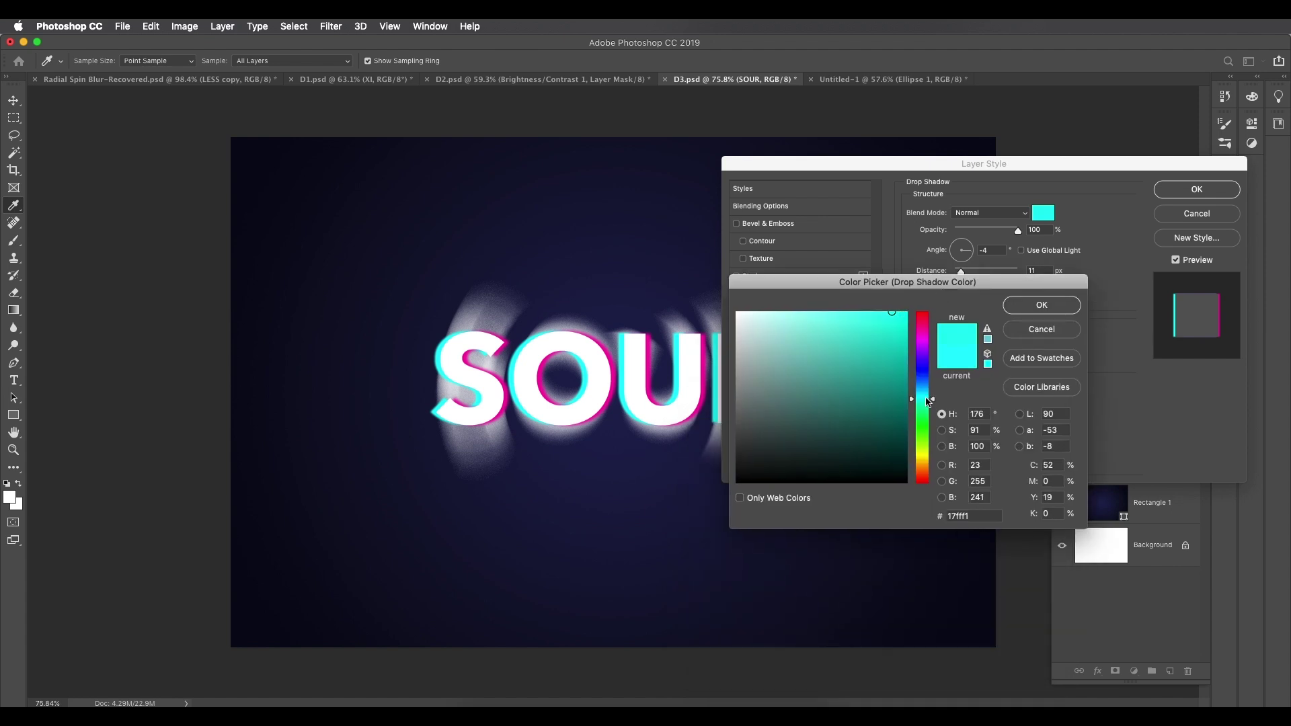
pyautogui.moveTo(928, 401); pyautogui.dragTo(928, 399)
pyautogui.moveTo(973, 514); pyautogui.dragTo(940, 517)
pyautogui.click(1044, 312)
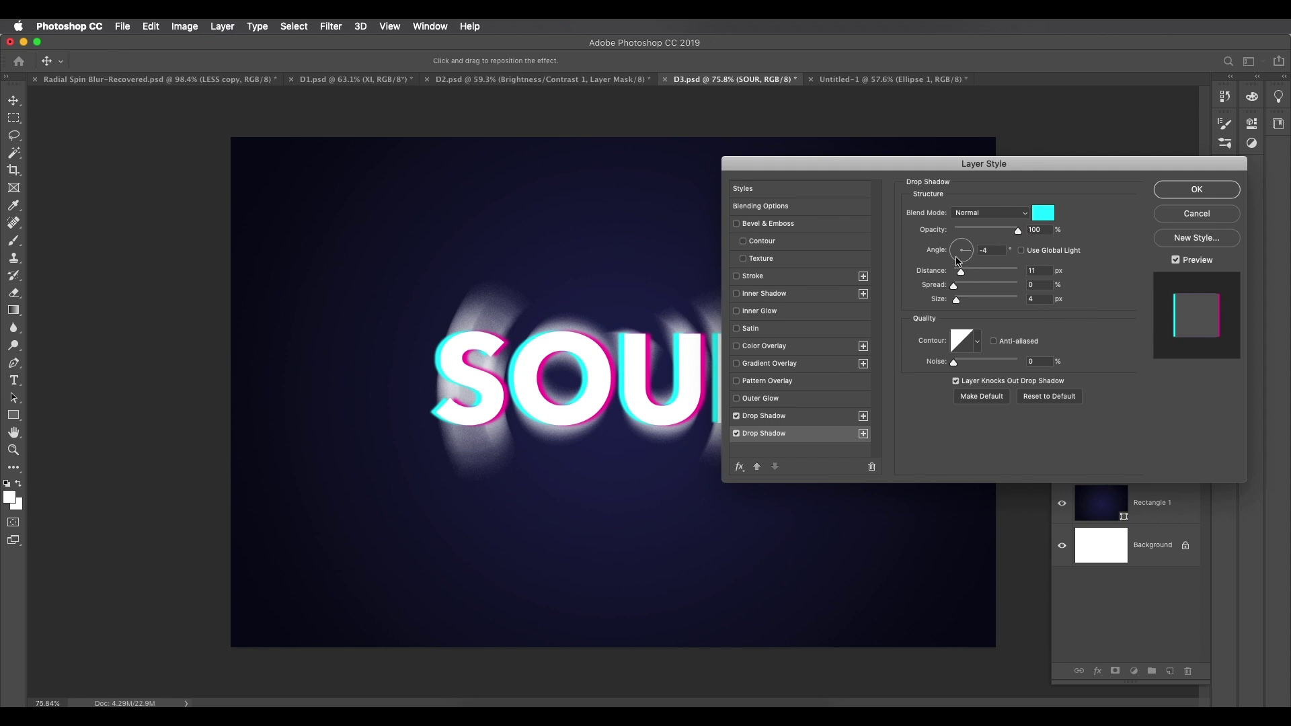
# - Point the cyan shadow at 0°, opposite the magenta, with size 6 px, and apply both shadows
pyautogui.moveTo(973, 255); pyautogui.dragTo(951, 251)
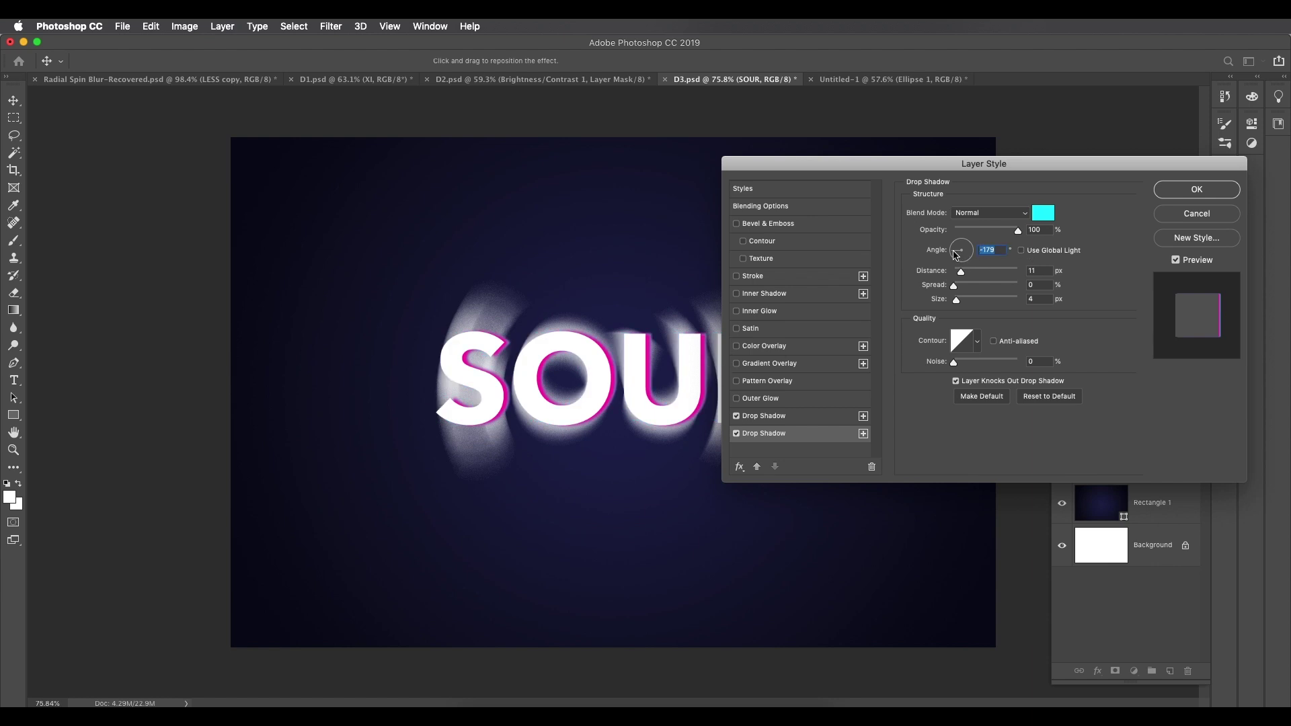
pyautogui.moveTo(956, 254); pyautogui.dragTo(972, 253)
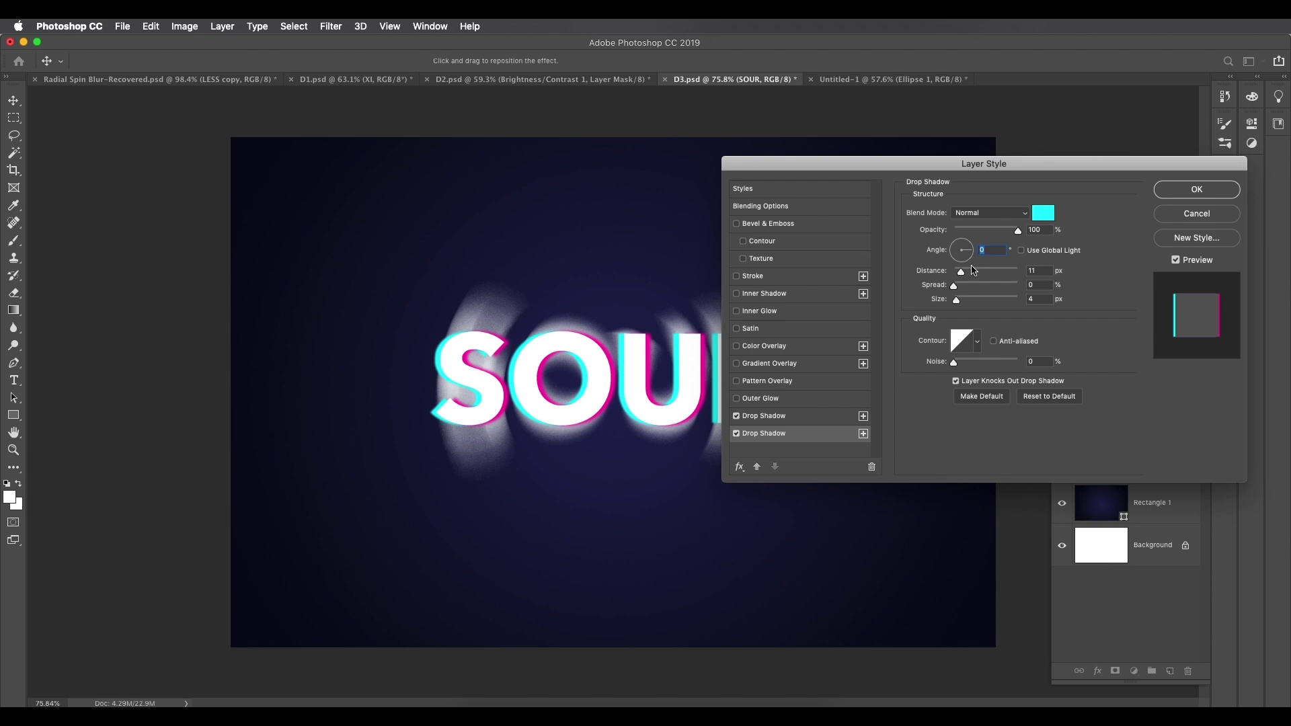
pyautogui.press('Tab')
pyautogui.moveTo(958, 303); pyautogui.dragTo(960, 303)
pyautogui.click(1196, 190)
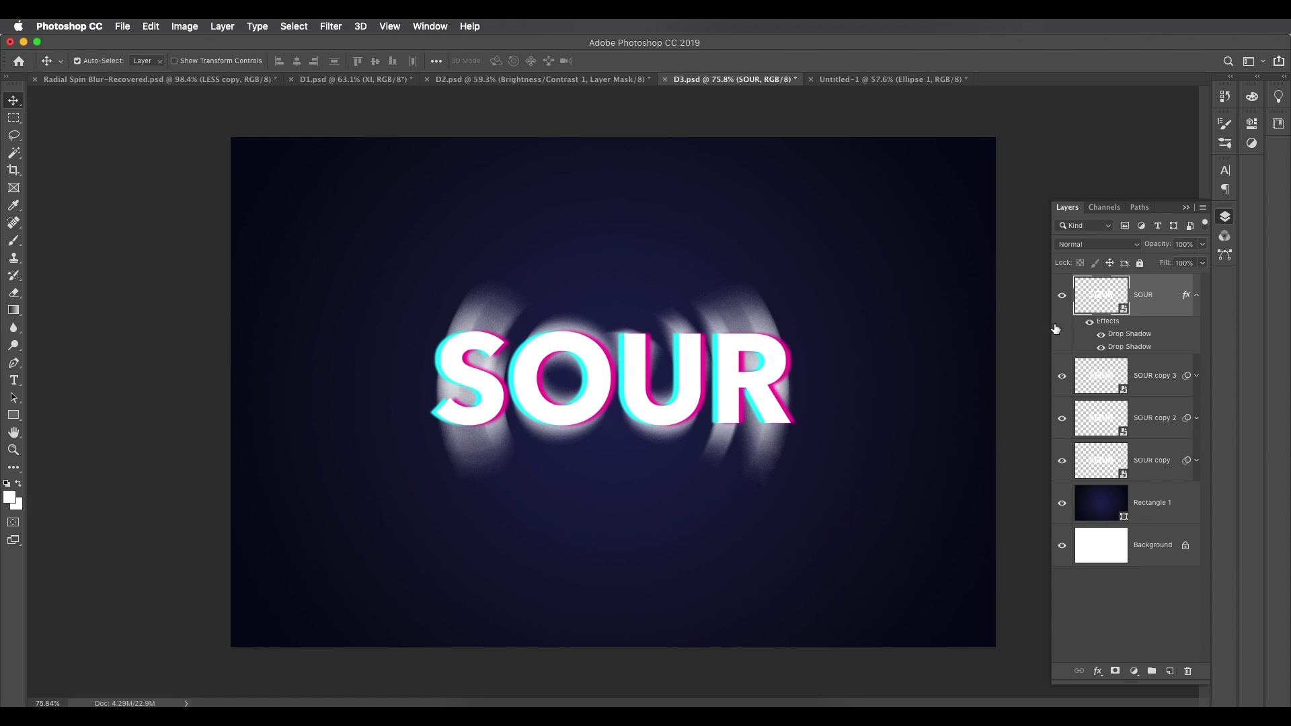
# - Apply a Spin Radial Blur, amount 45, to the shadowed SOUR layer as a smart filter
pyautogui.click(1197, 296)
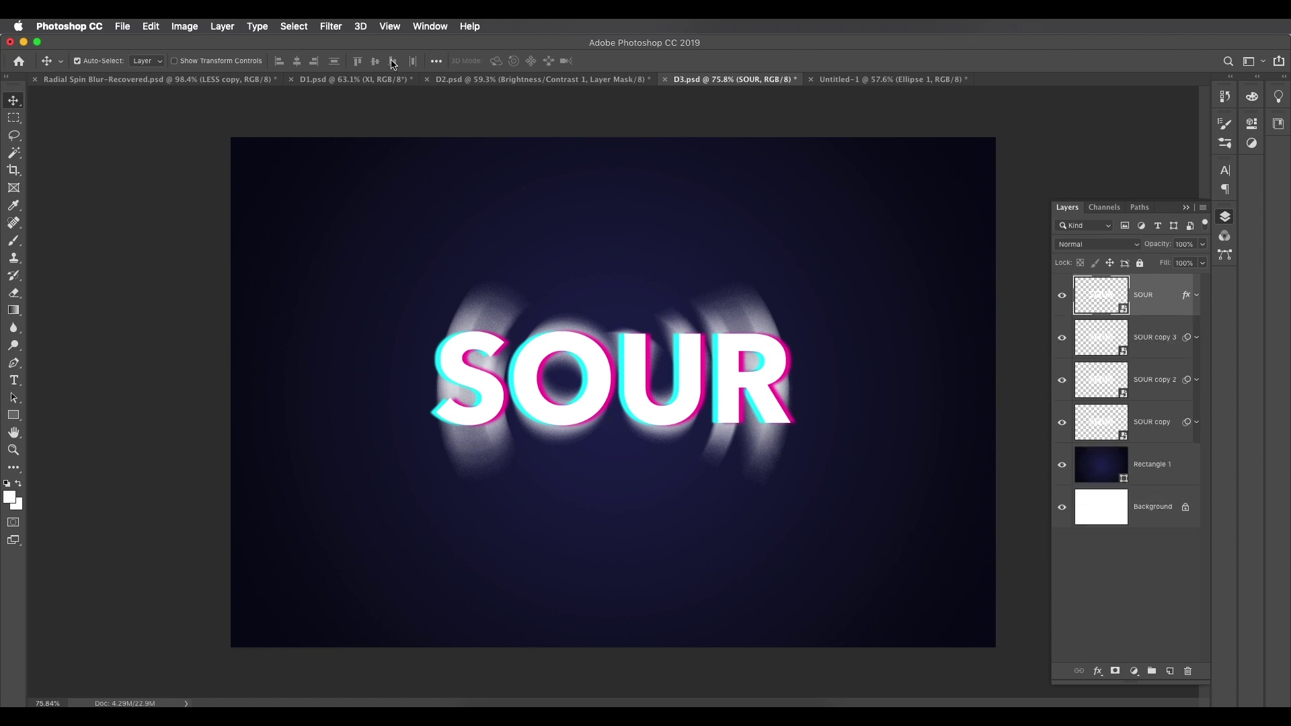
pyautogui.click(331, 26)
pyautogui.moveTo(464, 187)
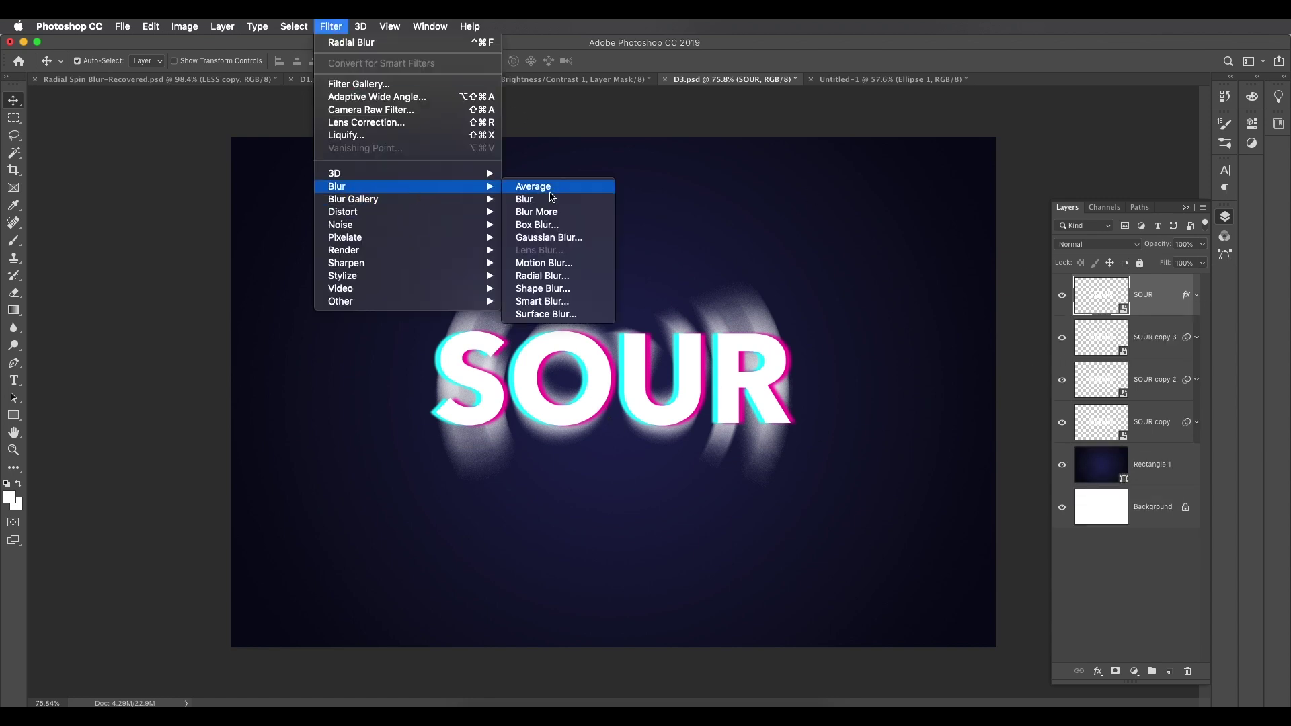
pyautogui.click(542, 276)
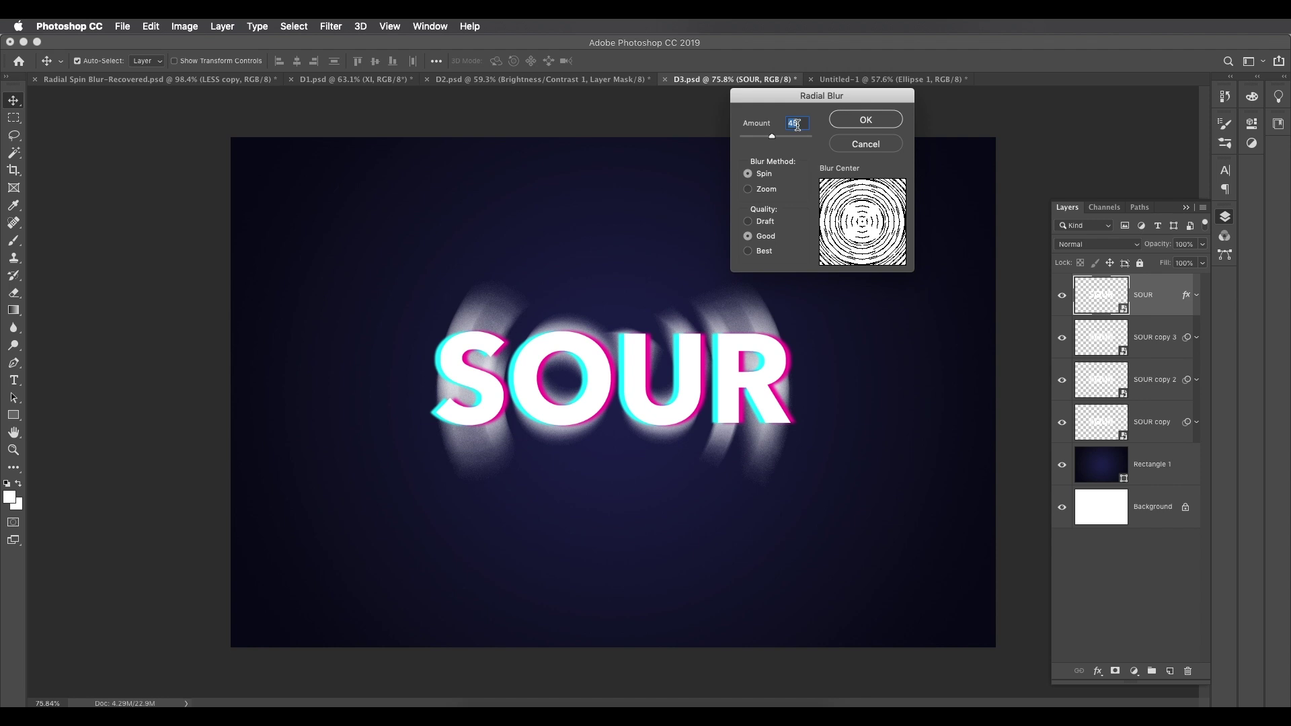
pyautogui.click(850, 120)
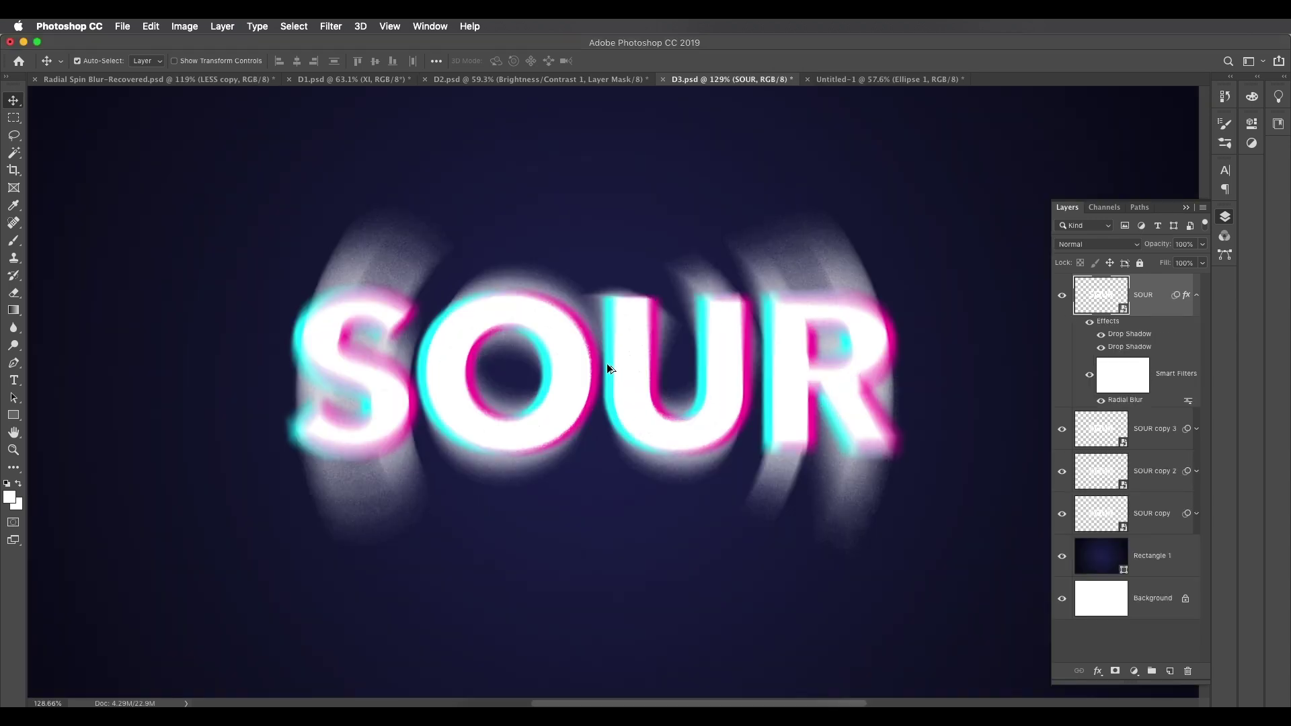
pyautogui.scroll(1, 606, 363)
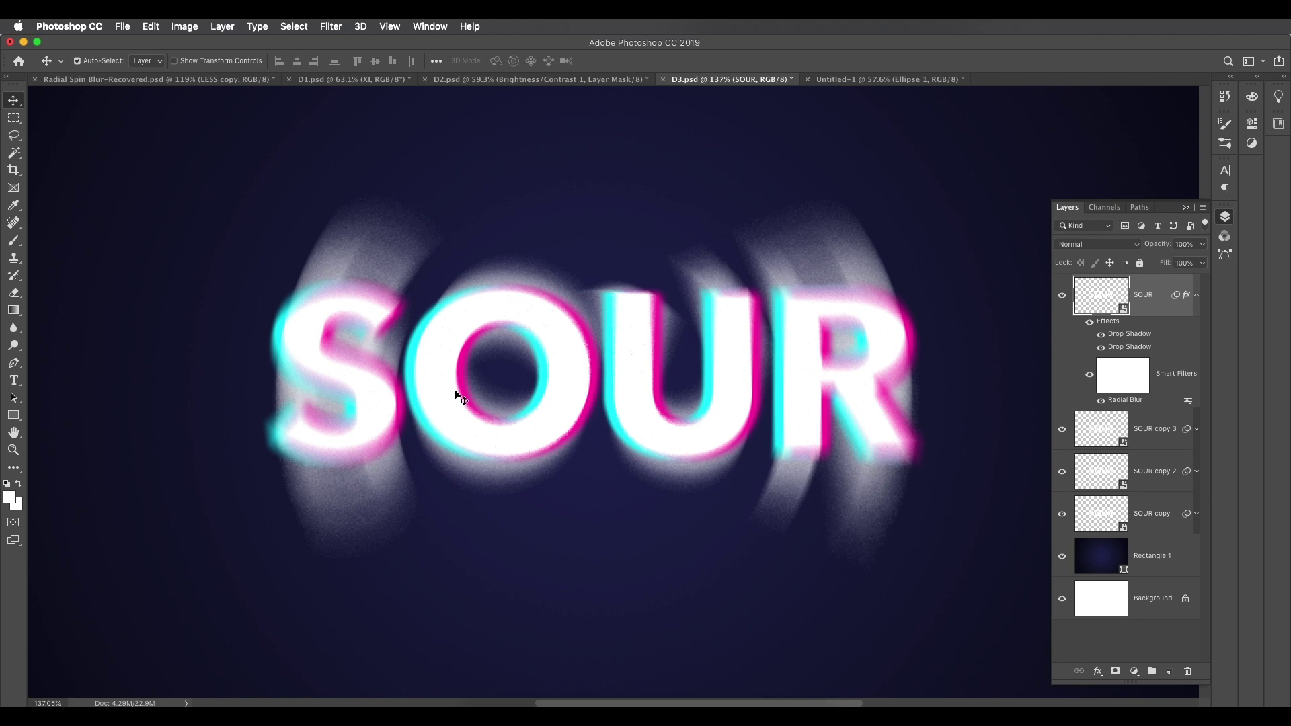
pyautogui.scroll(1, 391, 424)
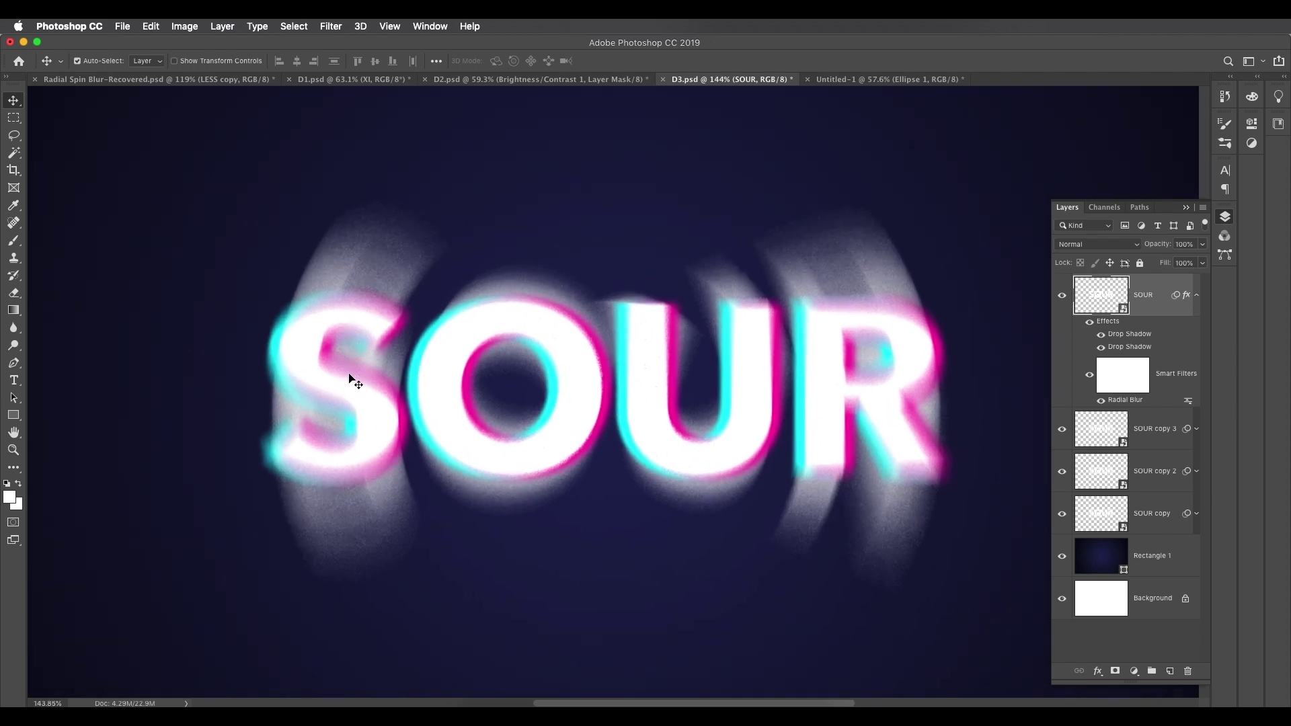
pyautogui.scroll(-4, 752, 395)
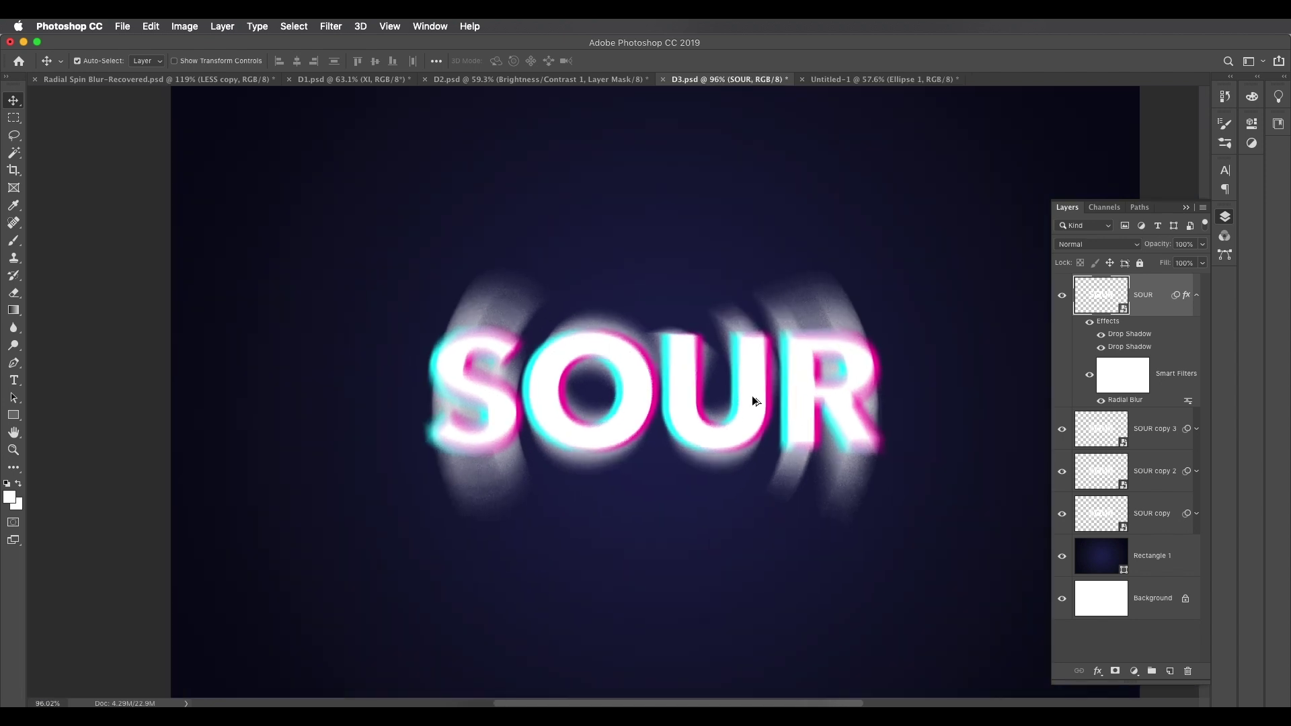
# - Switch to Radial Spin Blur-Recovered.psd and fit the whole poster on screen
pyautogui.click(101, 80)
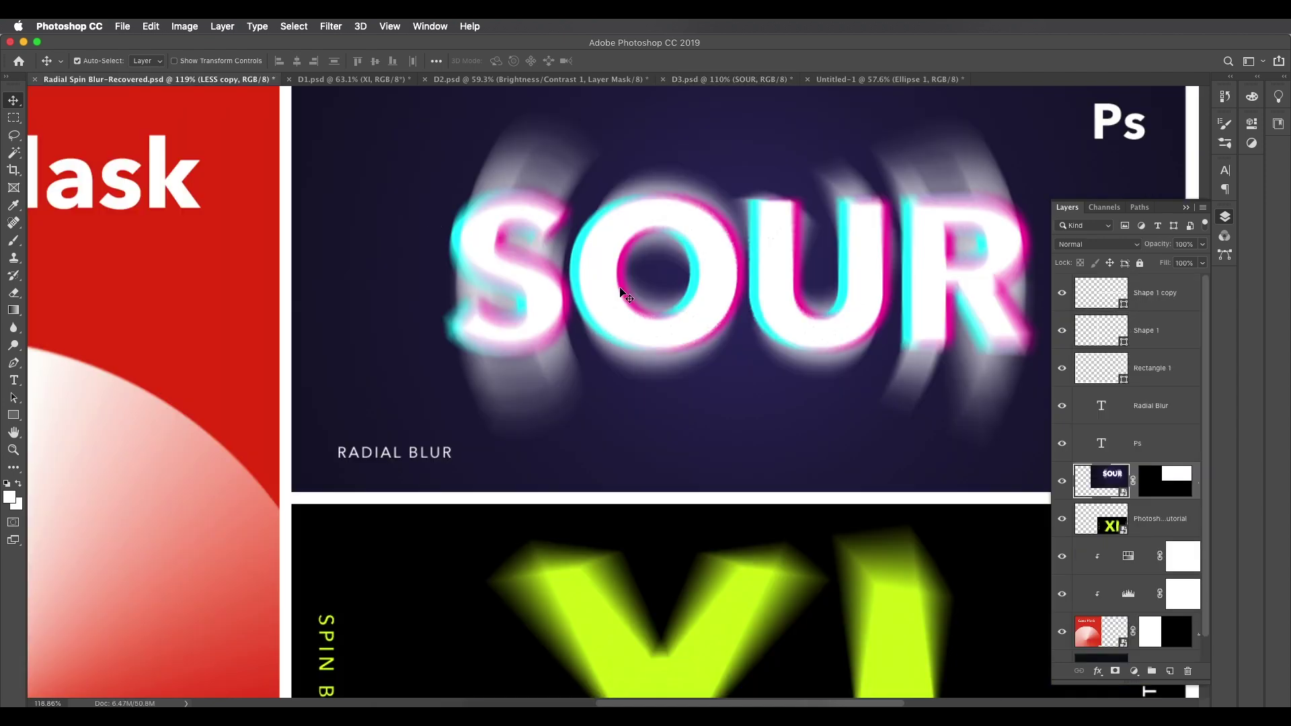
pyautogui.hscroll(5, 711, 306)
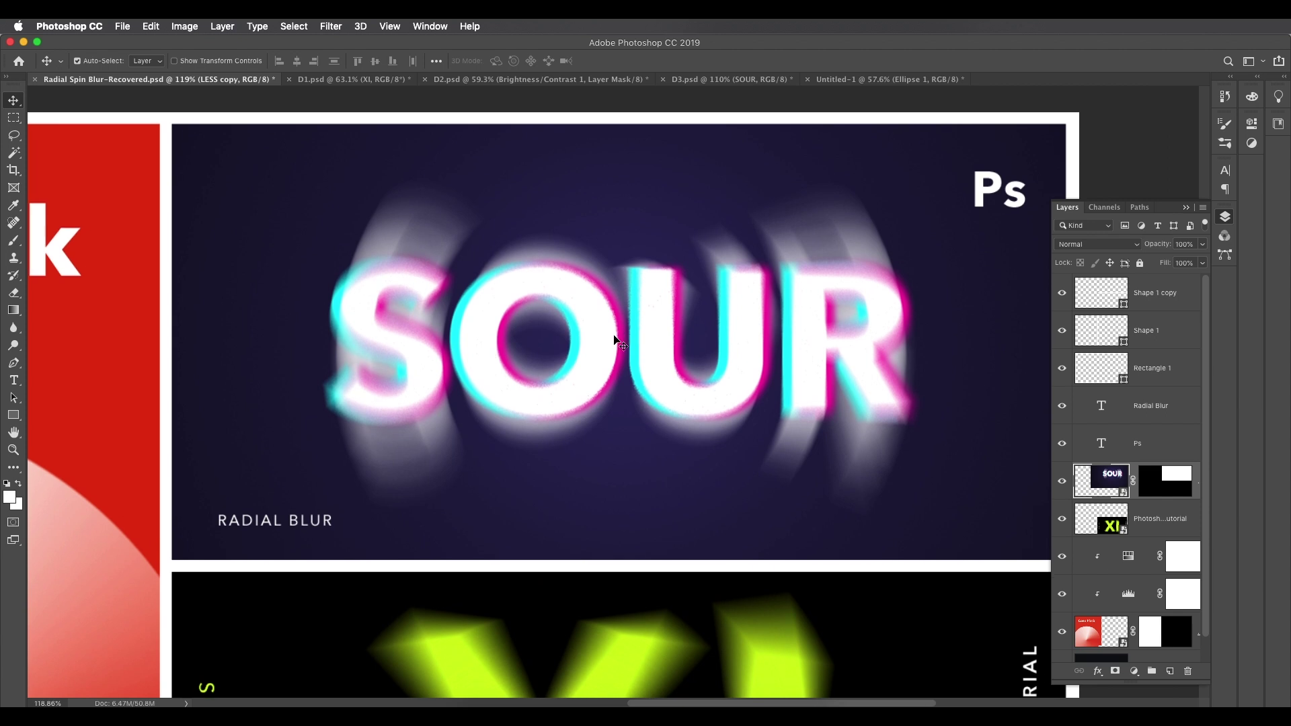
pyautogui.press('super+0')
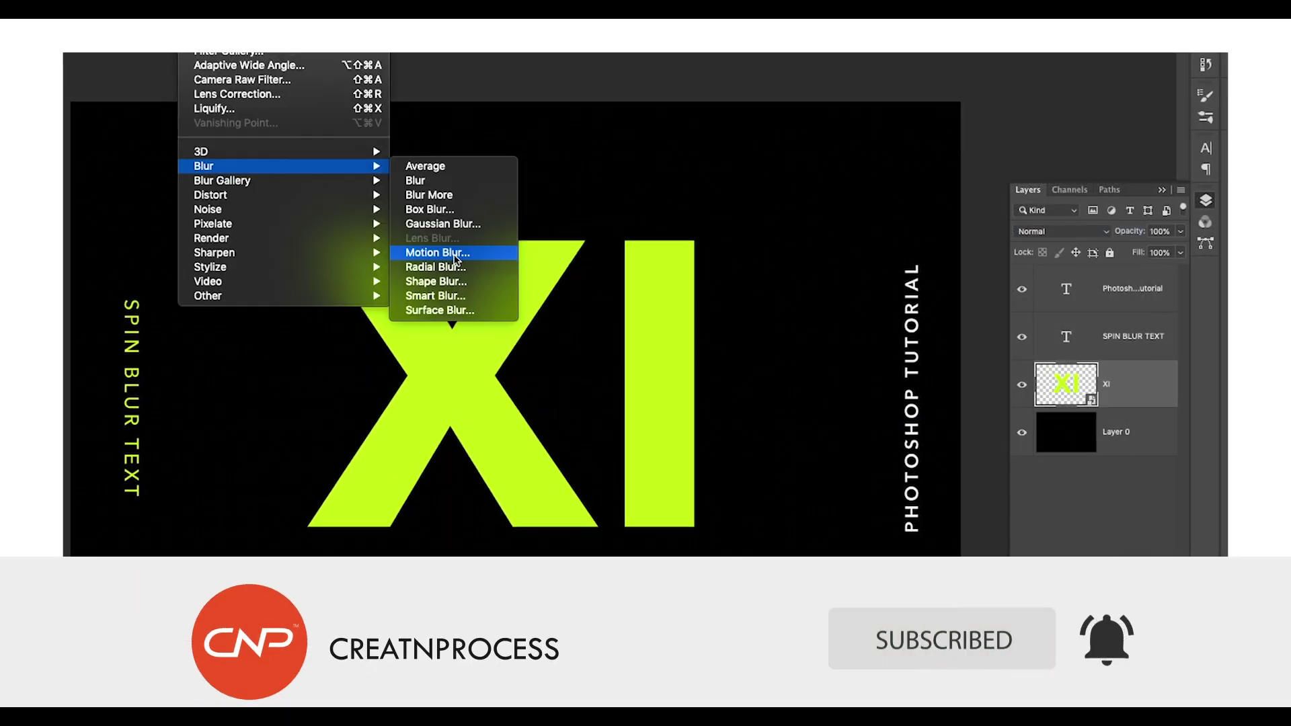
pyautogui.click(436, 267)
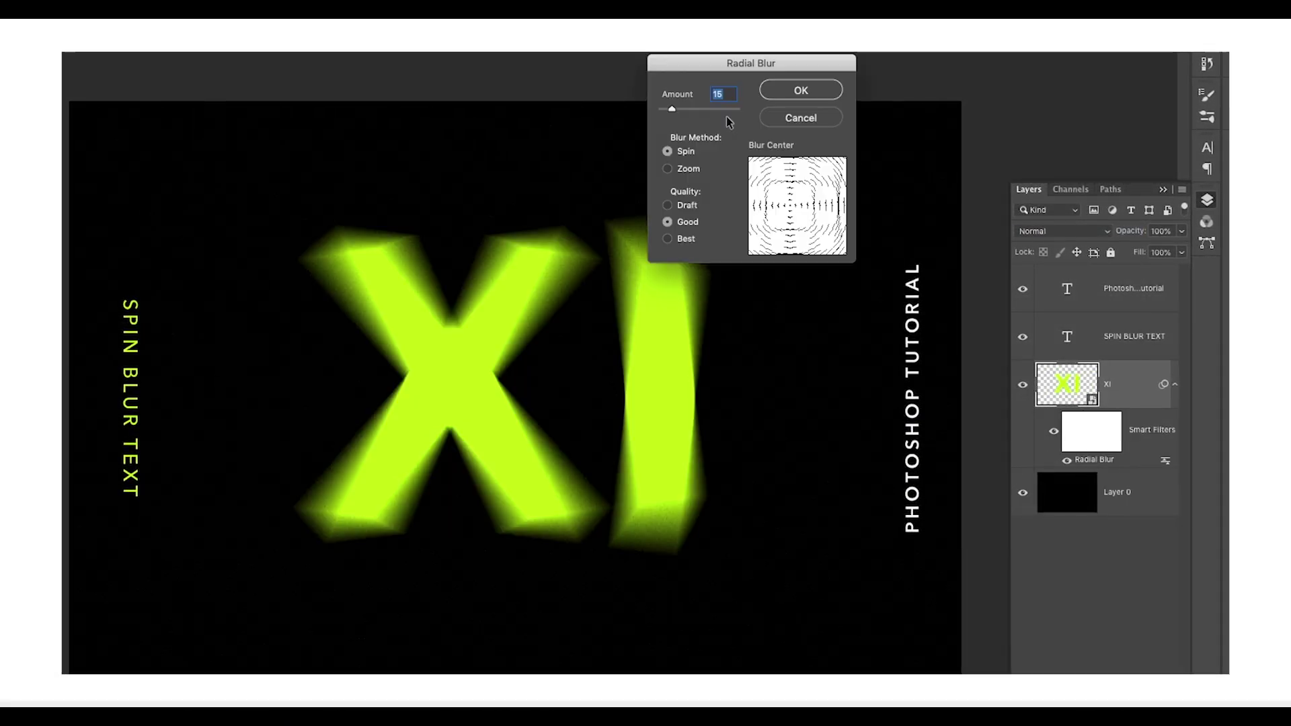